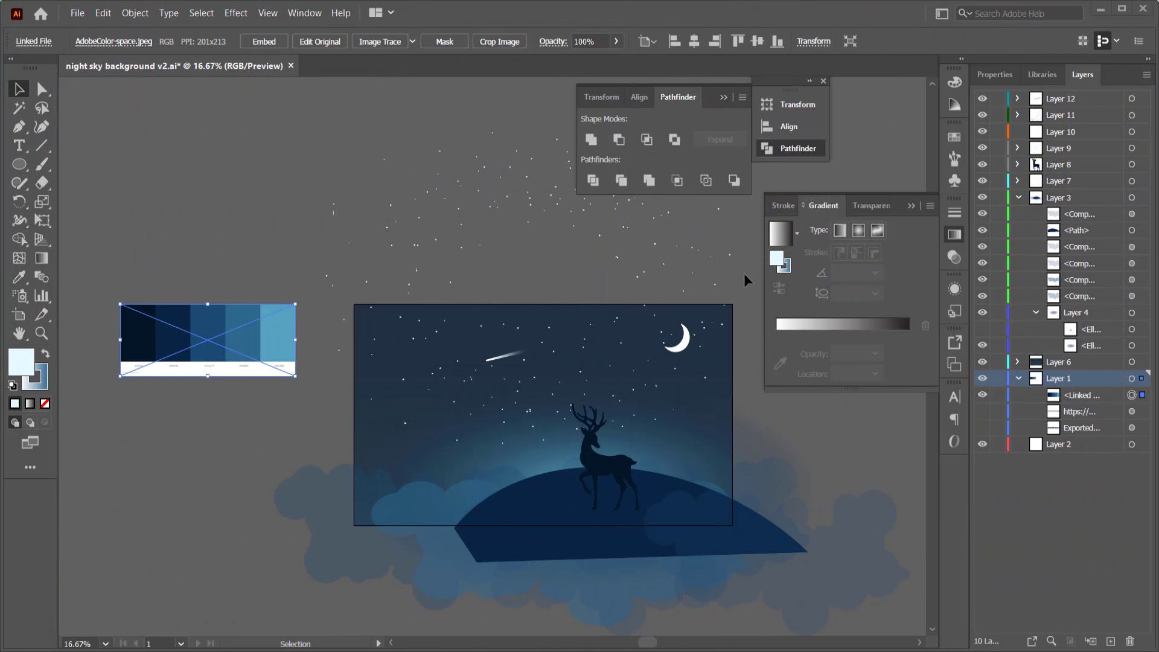
Step: Create a new 1920 x 1080 px Web-Large document in RGB and move the floating Pathfinder panel clear of the artboard
left_click(78, 13)
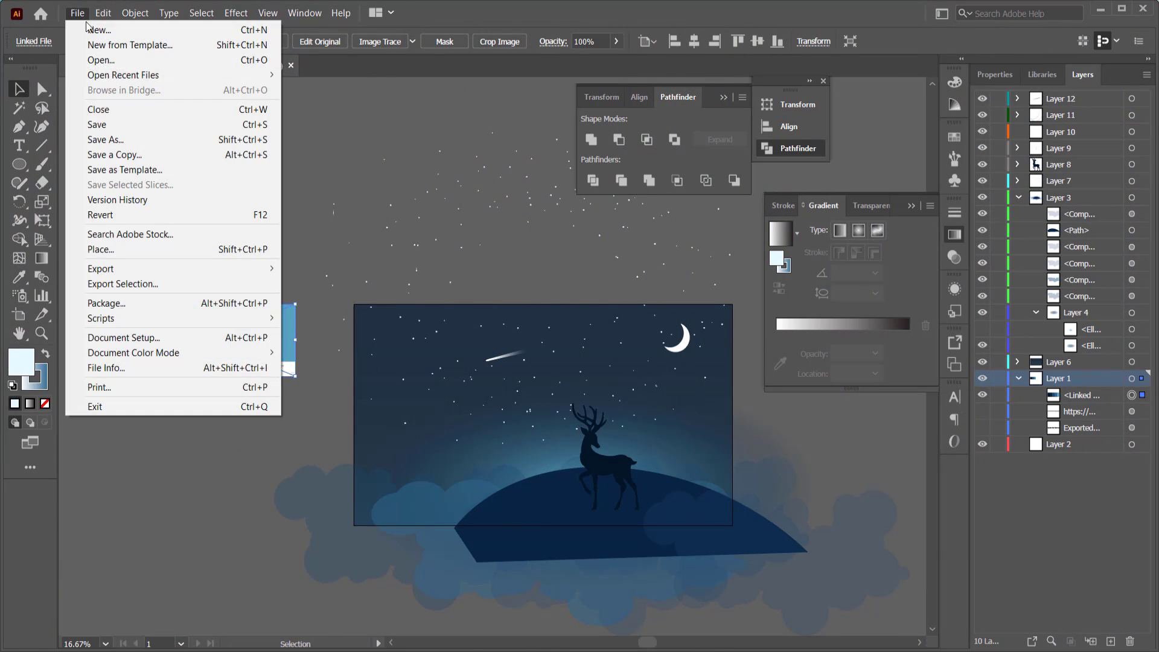
left_click(91, 31)
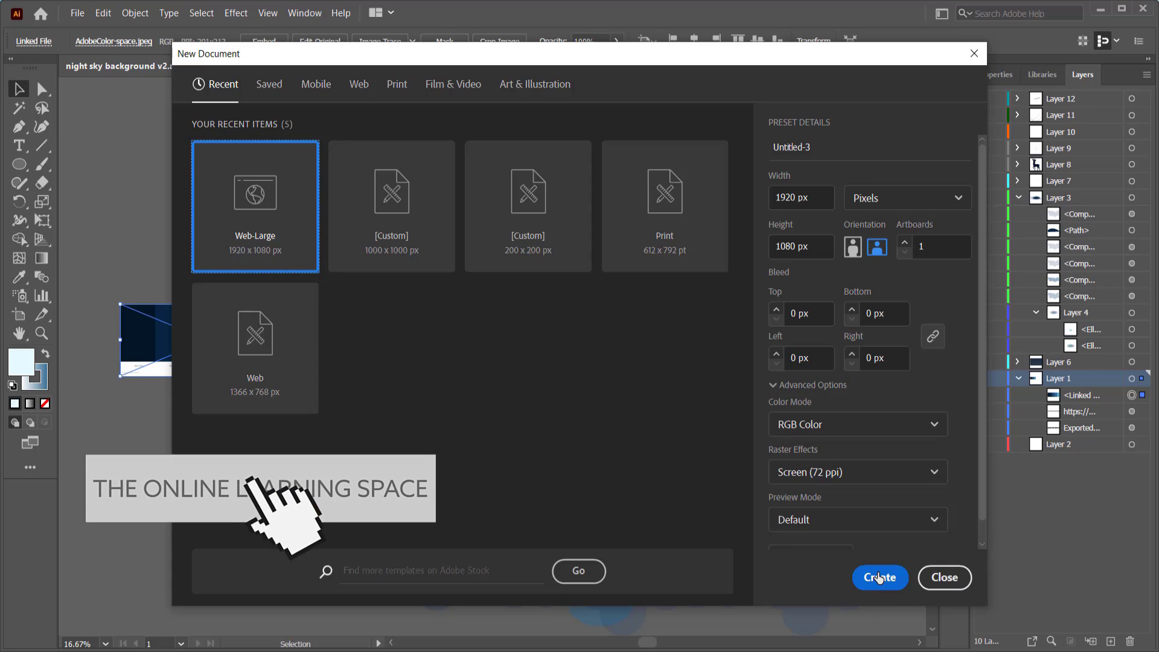
key("Return")
scroll(498, 320, "down", 1)
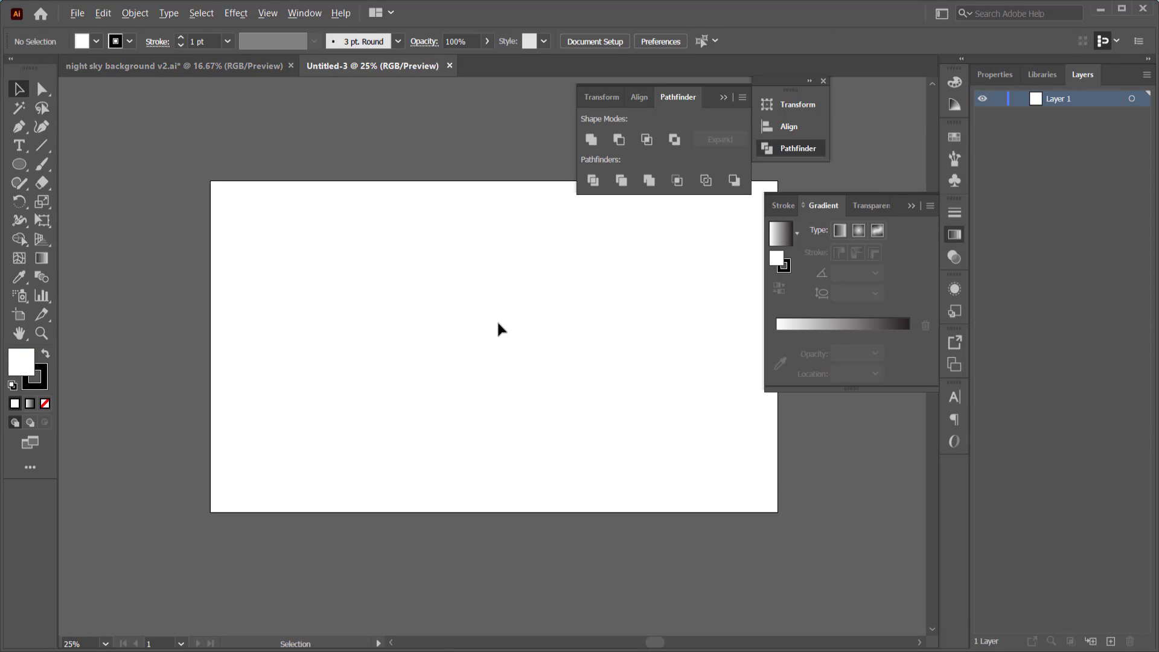
left_click_drag(770, 81, 870, 77)
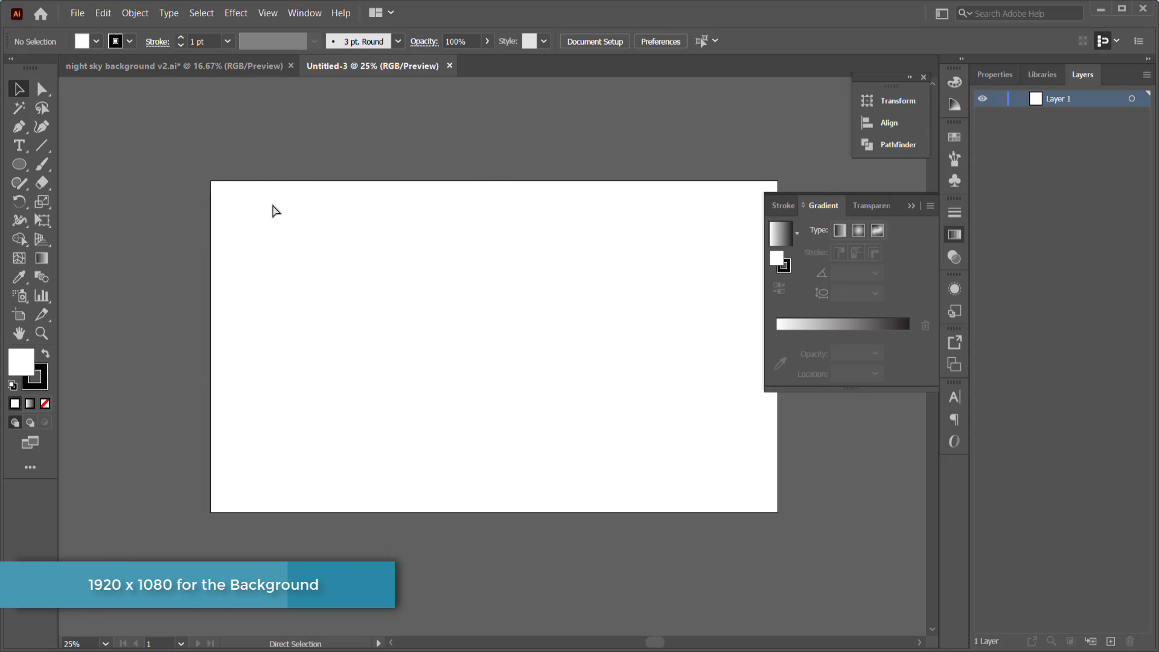
Step: Copy the blue palette image from the night sky document and place it beside the new artboard's upper-left corner
left_click(222, 59)
left_click_drag(230, 327, 185, 87)
left_click_drag(322, 179, 169, 194)
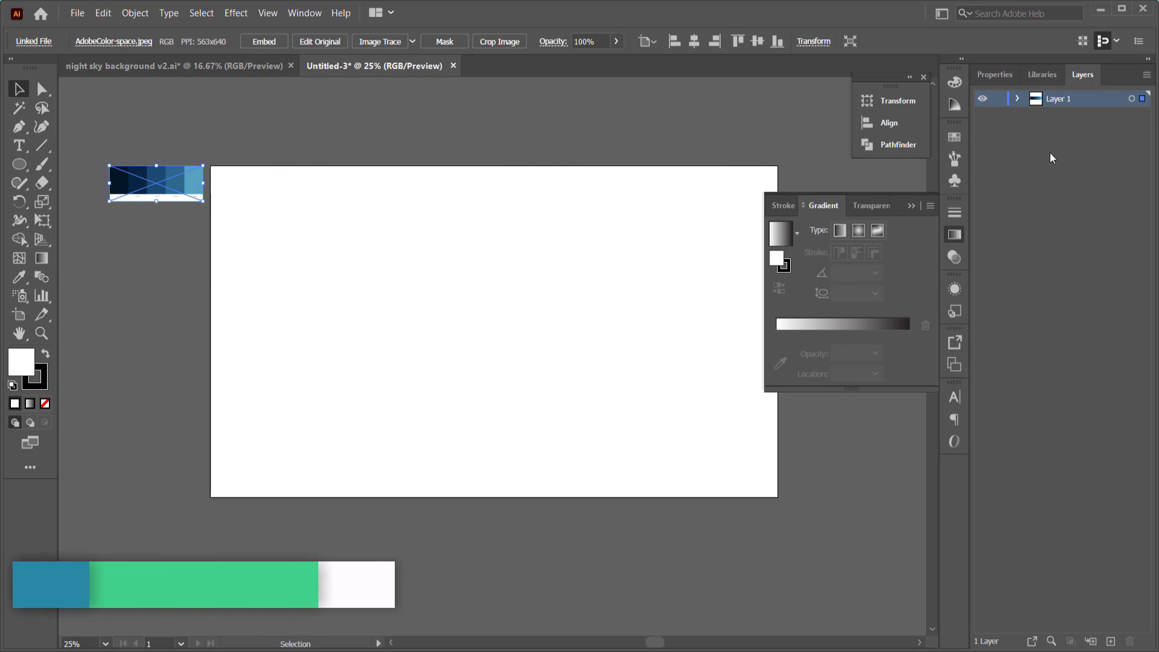
Step: Add a new layer and draw an artboard-sized rectangle on it with a linear gradient fill
key("ctrl+l")
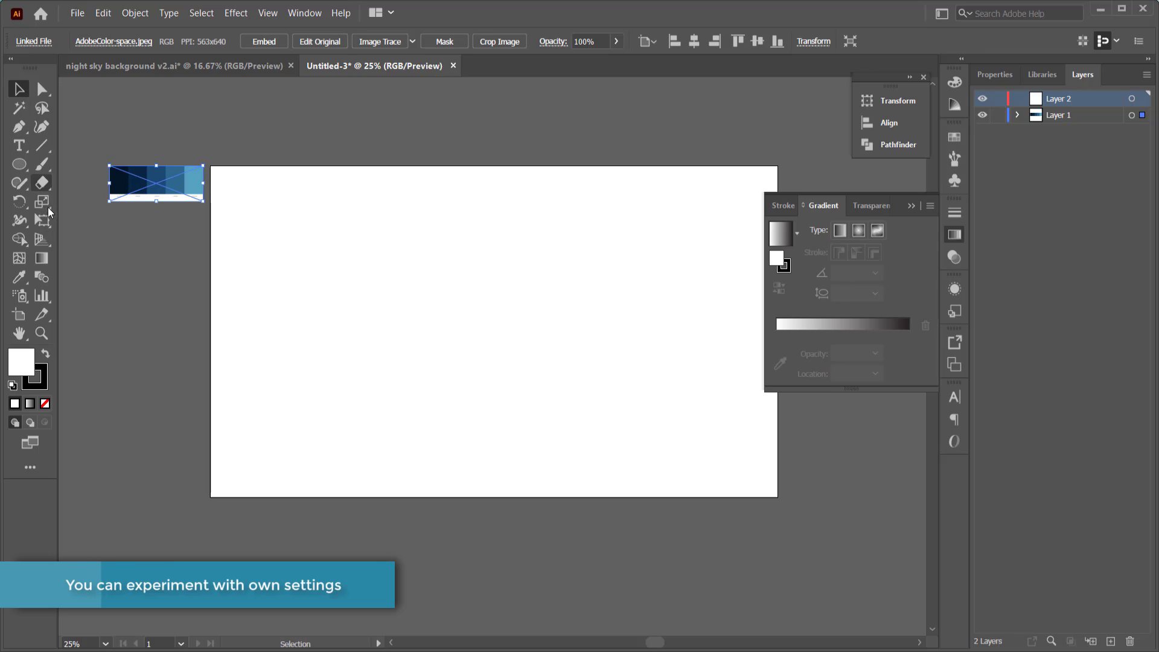
left_click_drag(19, 165, 60, 163)
left_click_drag(211, 167, 778, 497)
left_click(29, 404)
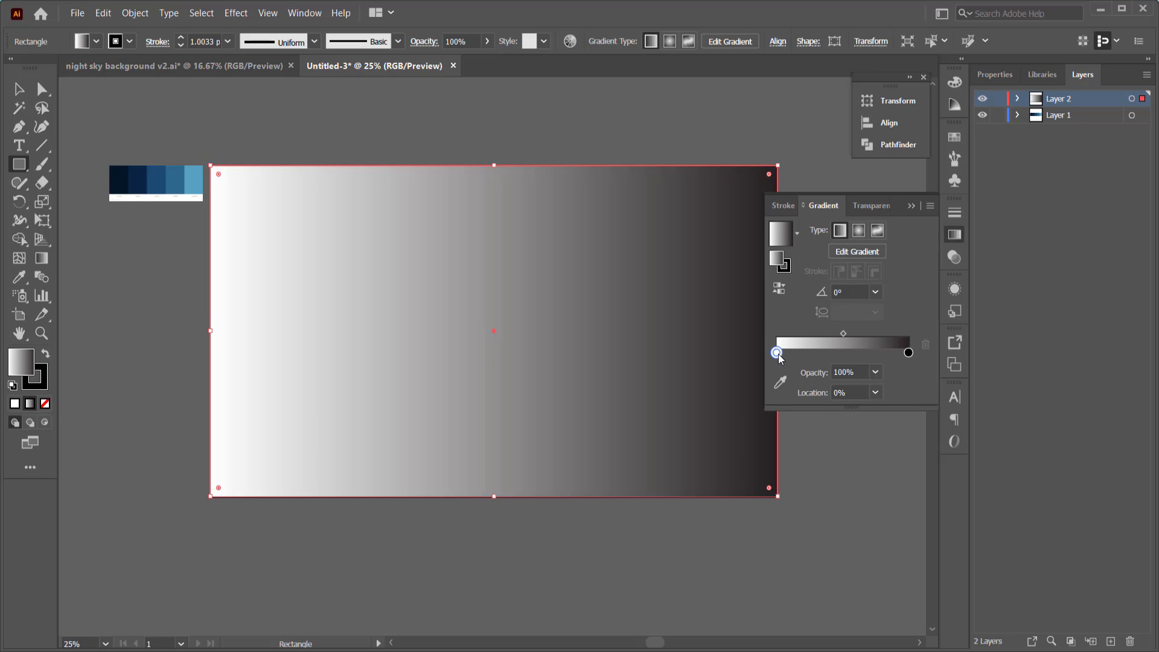
Step: Color the rectangle's gradient from the palette's second swatch at 0% to its darkest swatch at 100%
left_click(777, 353)
left_click(780, 363)
left_click(141, 173)
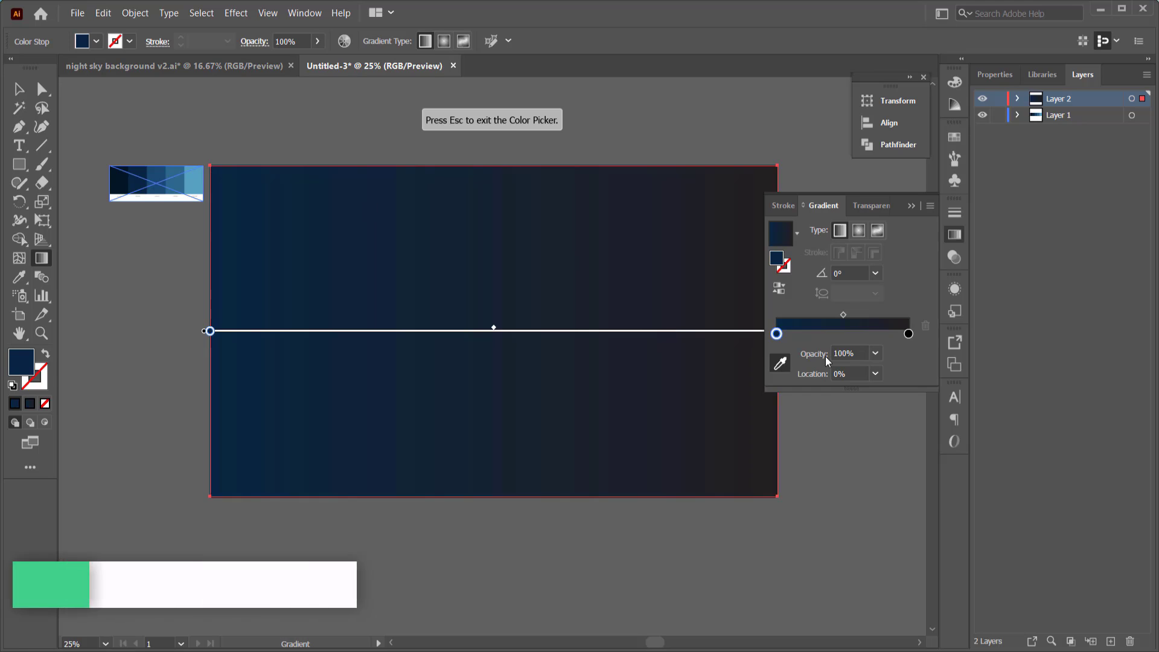
left_click(909, 334)
left_click(780, 363)
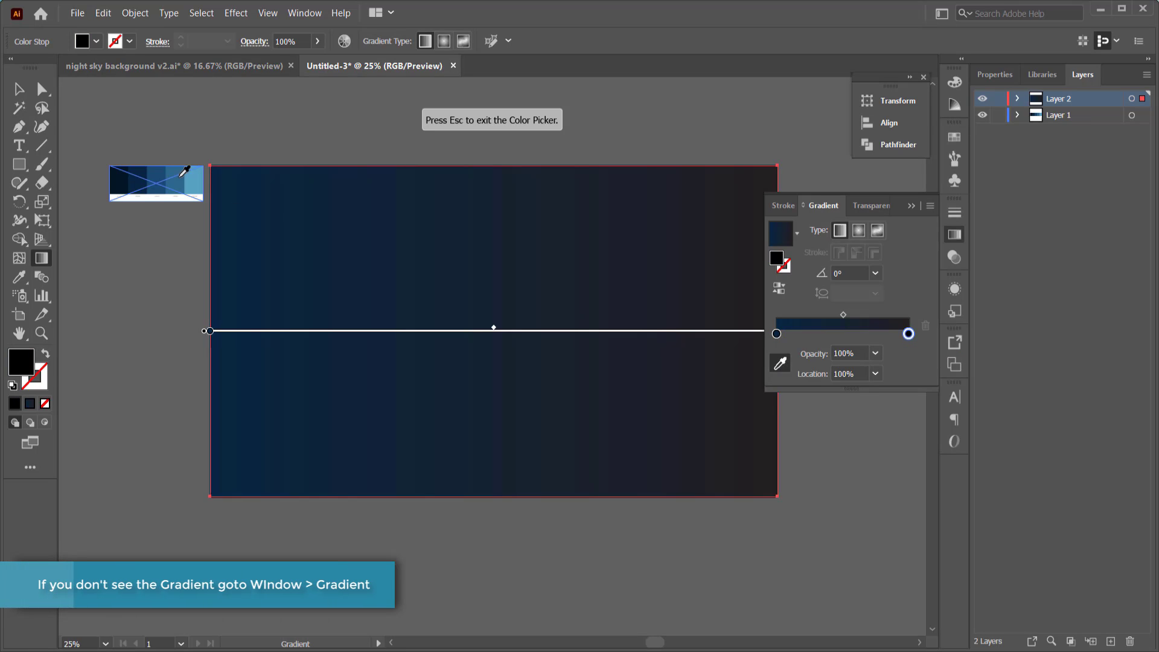
left_click(125, 172)
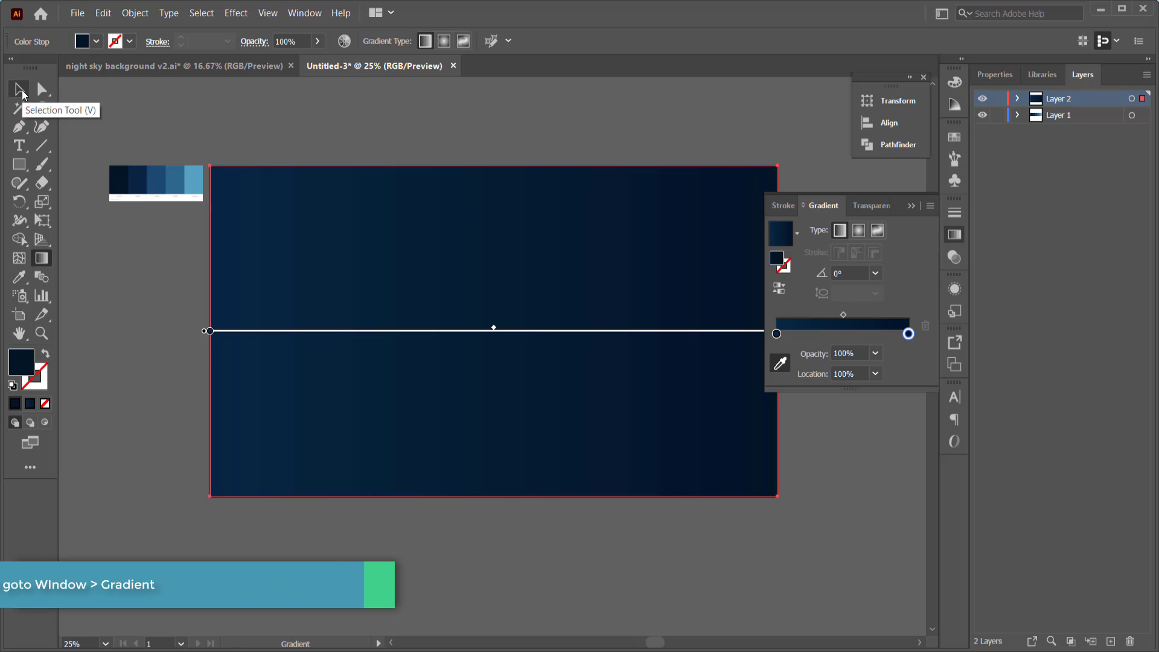
left_click(210, 331)
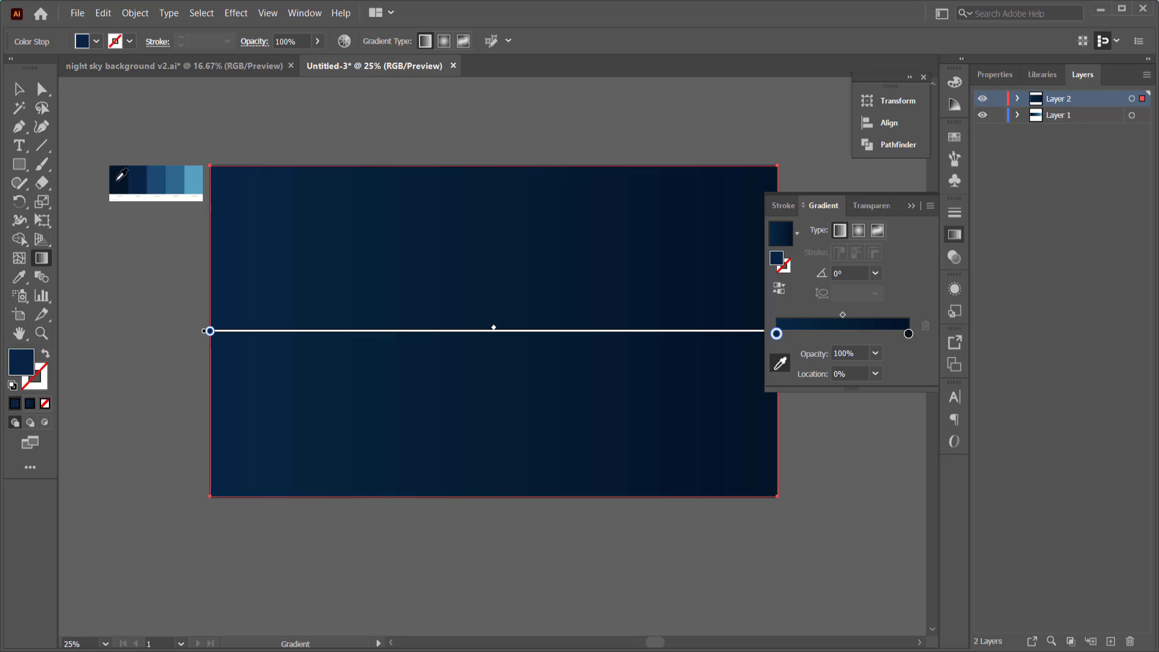
left_click(78, 247)
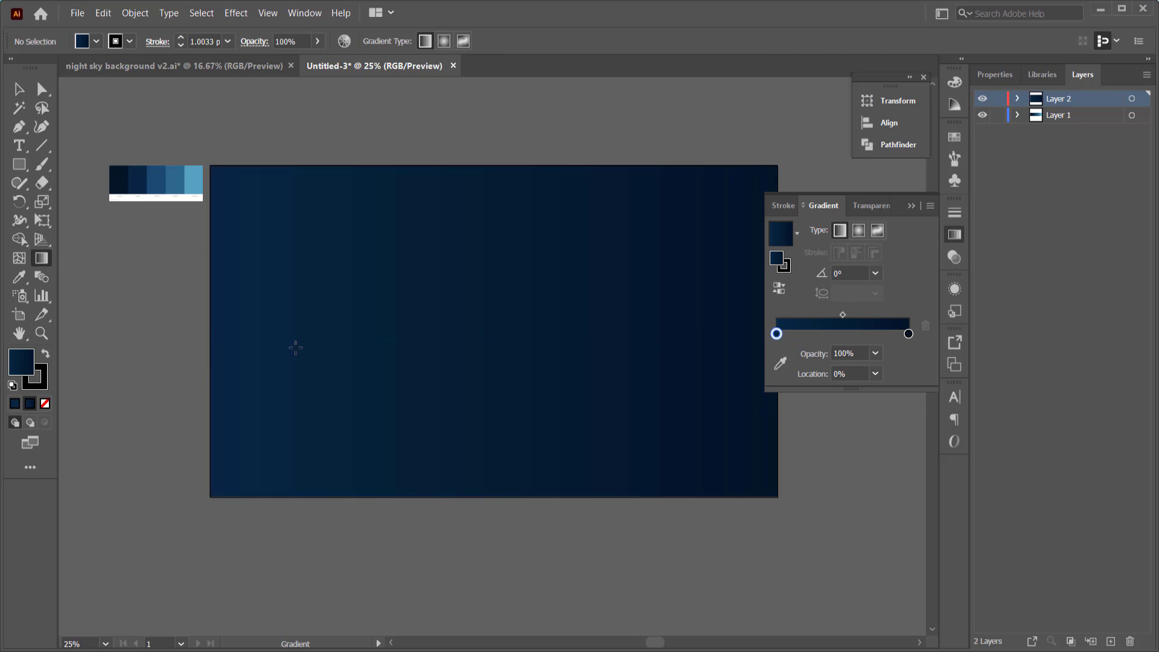
Step: Reorient the background gradient to 90°, running from navy at the rectangle's base to the darkest blue at its top
left_click(1132, 99)
mouse_move(499, 125)
left_mouse_down()
mouse_move(492, 469)
mouse_move(499, 330)
left_mouse_up()
key("ctrl+z")
left_click_drag(495, 554, 491, 349)
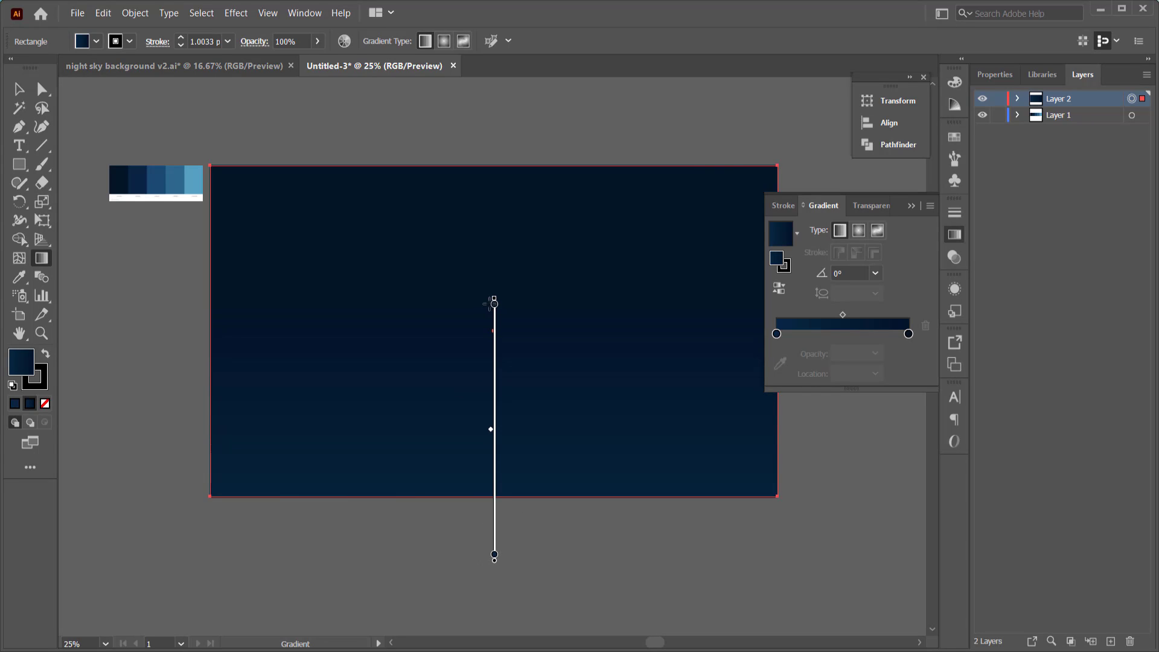
left_click_drag(505, 130, 505, 163)
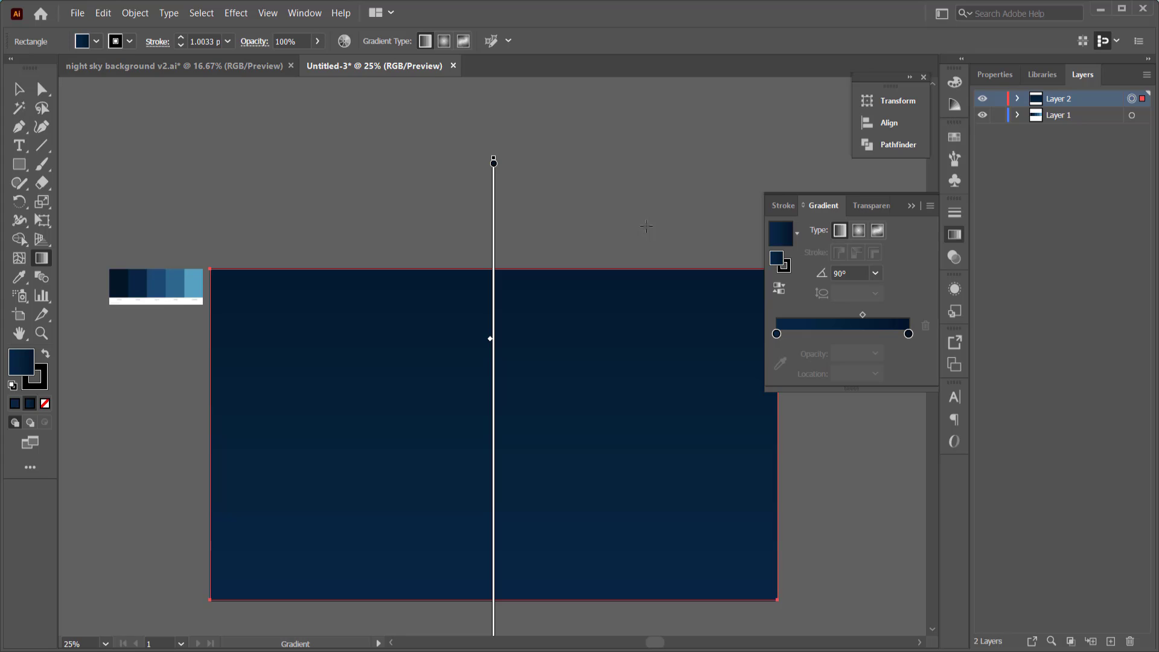
left_click(27, 91)
scroll(495, 205, "down", 2)
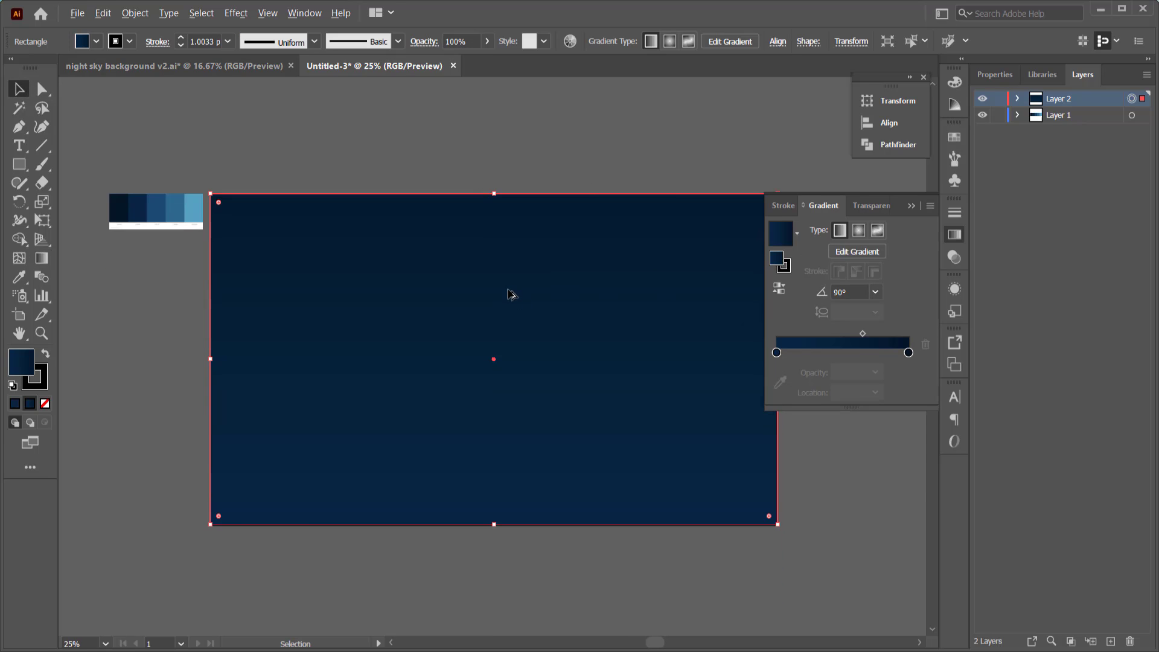
Step: Add another new layer and draw a small circle on it, outside the artboard toward the lower left
scroll(512, 294, "down", 2)
left_click(1111, 643)
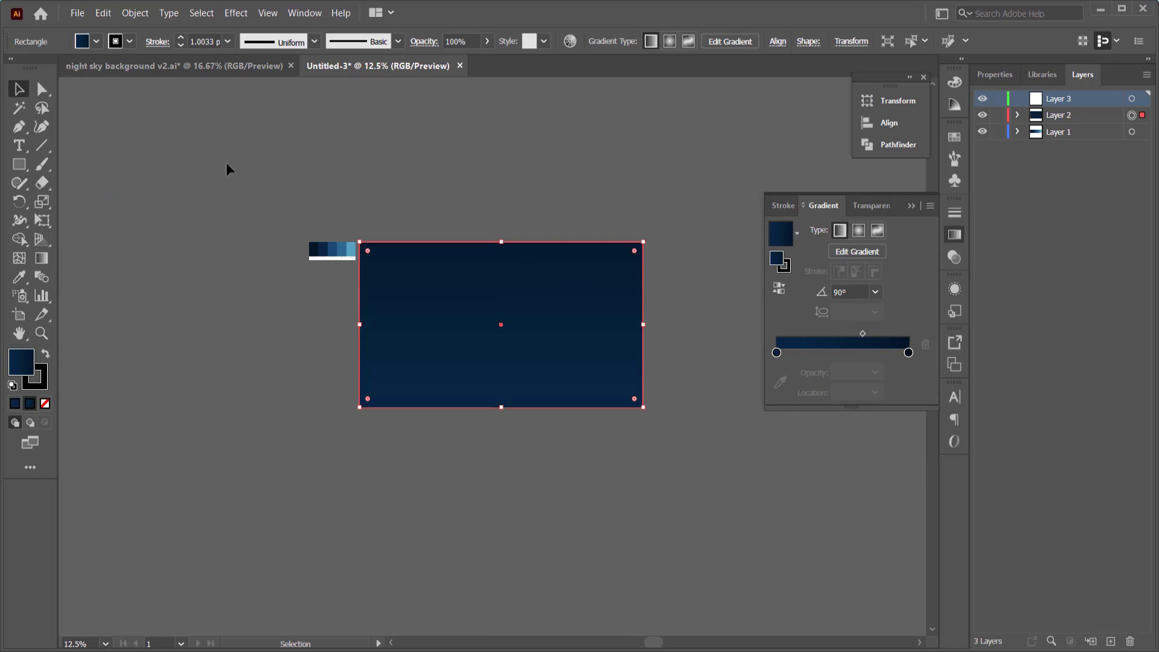
left_click_drag(17, 173, 79, 198)
left_click_drag(172, 394, 223, 445)
Step: Give the circle a solid FFFFFF white fill and remove its stroke
left_click(16, 404)
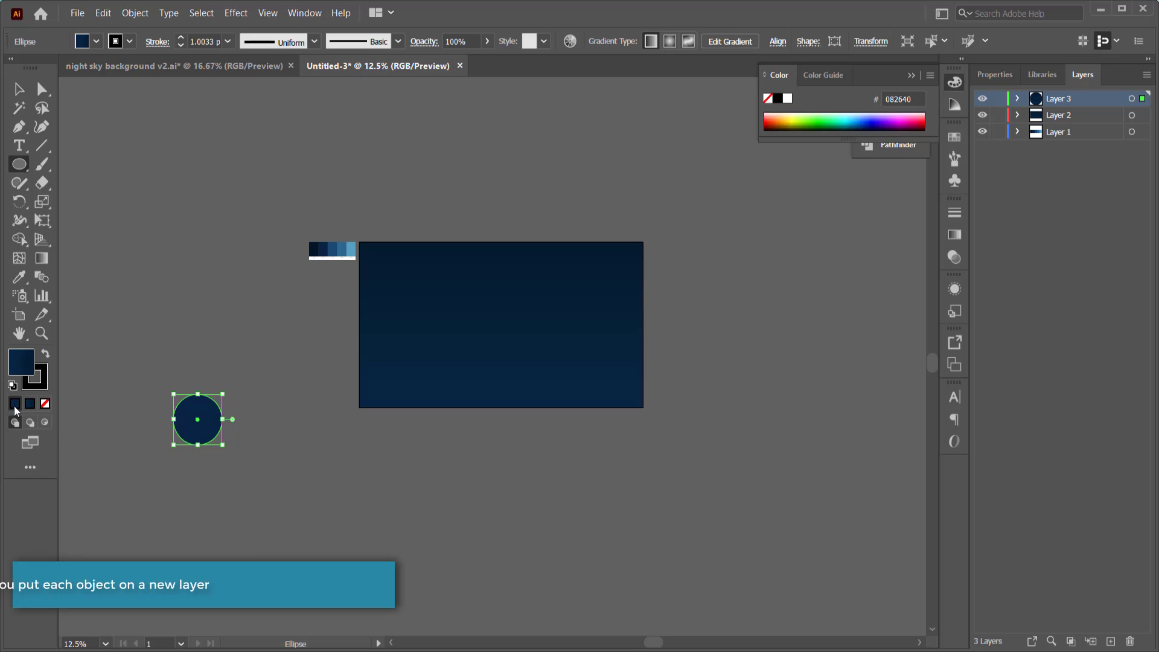
double_click(24, 367)
type("ffffff")
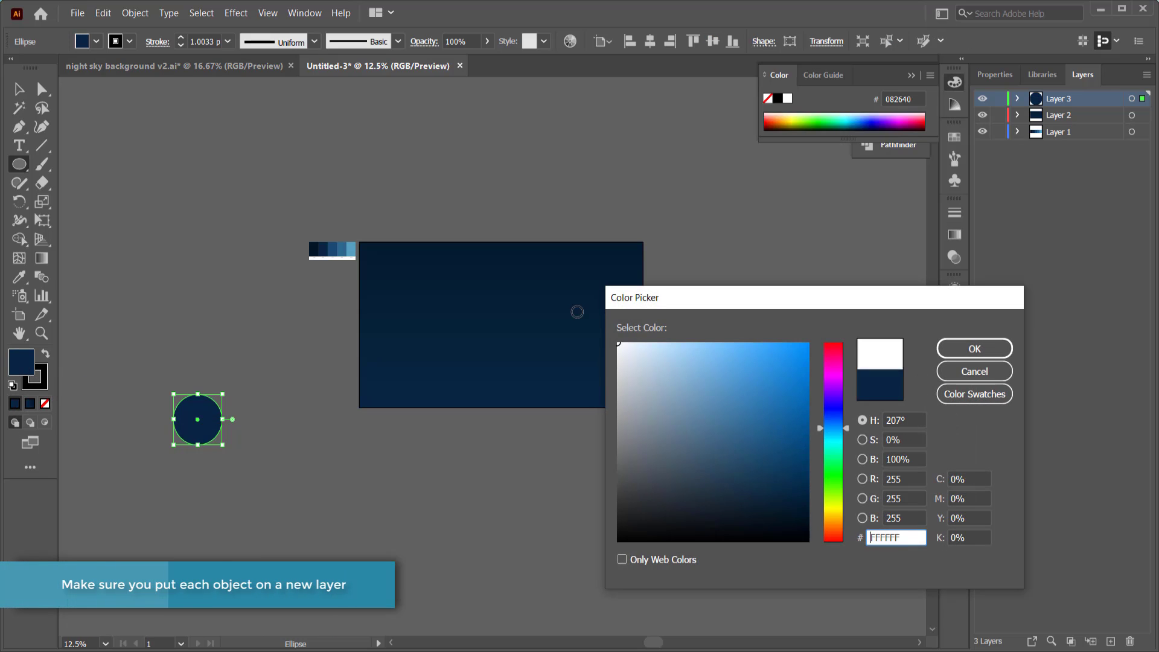
key("Return")
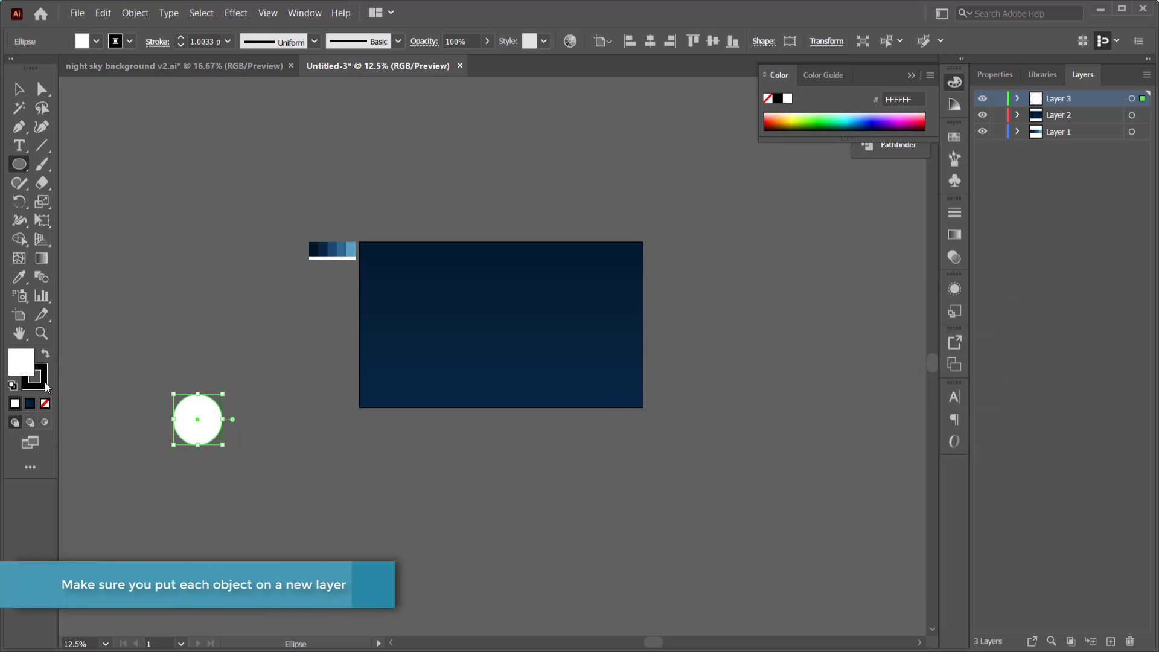
left_click(130, 41)
left_click(10, 68)
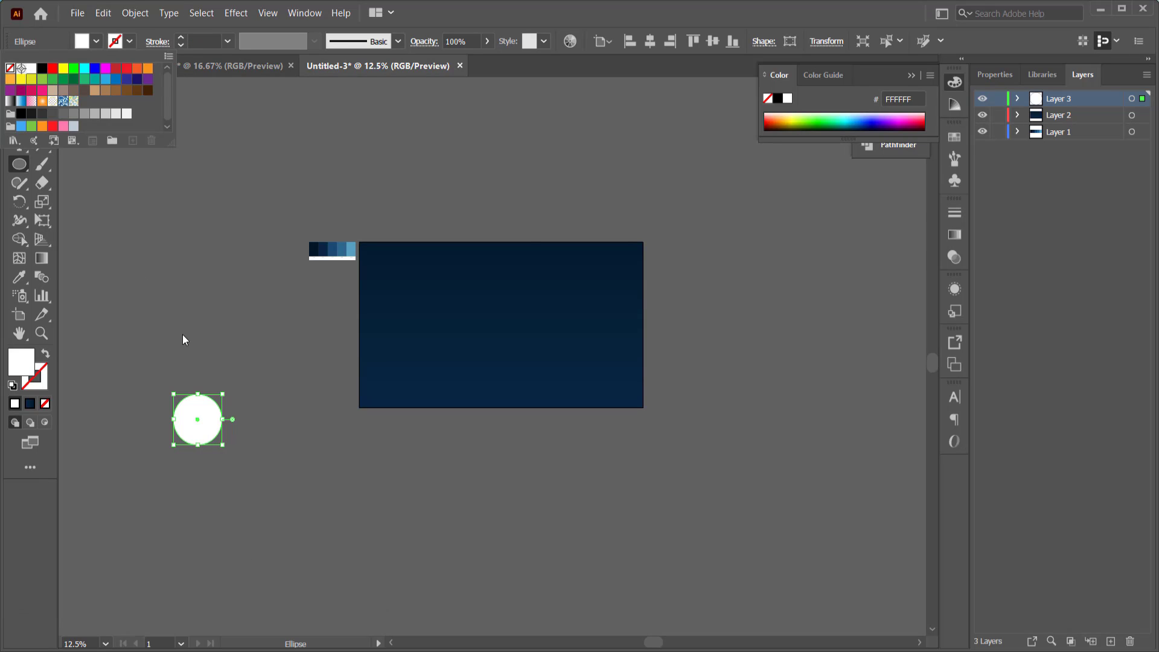
Step: Create a new scatter brush from the white circle and name it CLOUDS
left_click(955, 158)
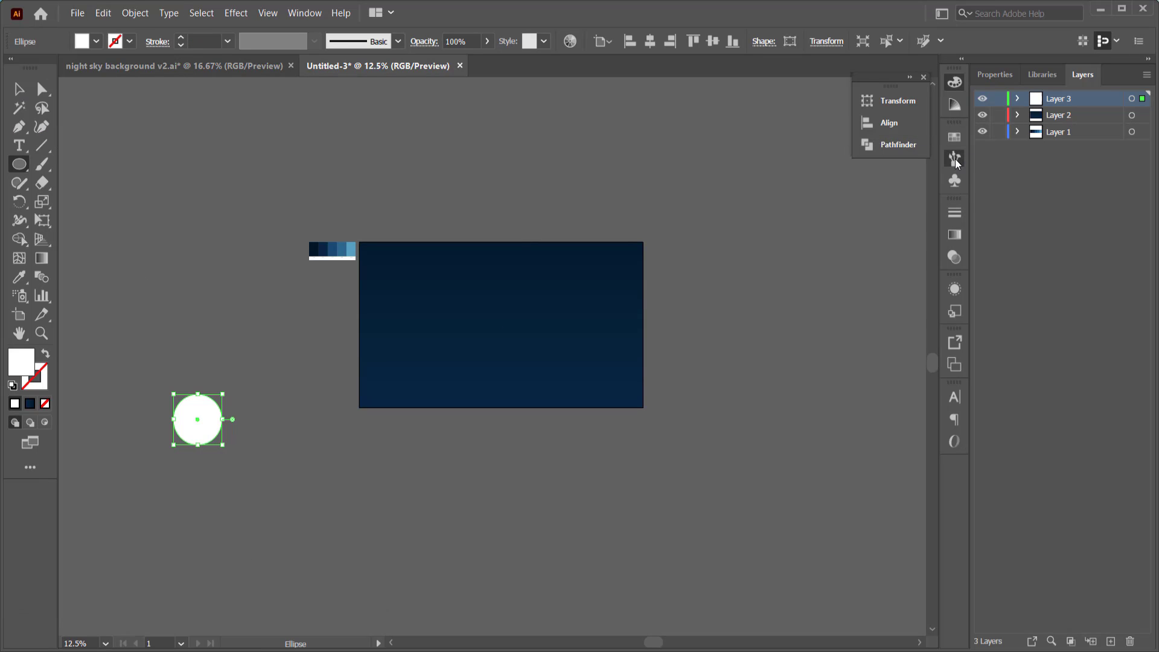
left_click(305, 14)
left_click(894, 384)
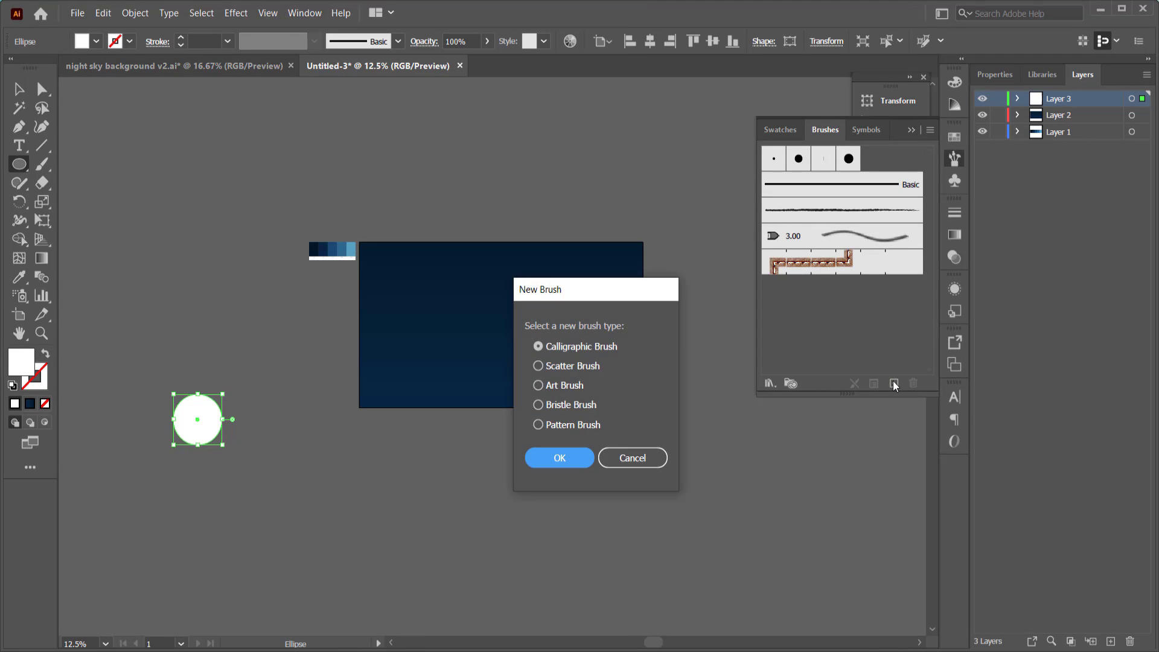
left_click(571, 372)
left_click(559, 458)
type("CLOUDS")
key("Tab")
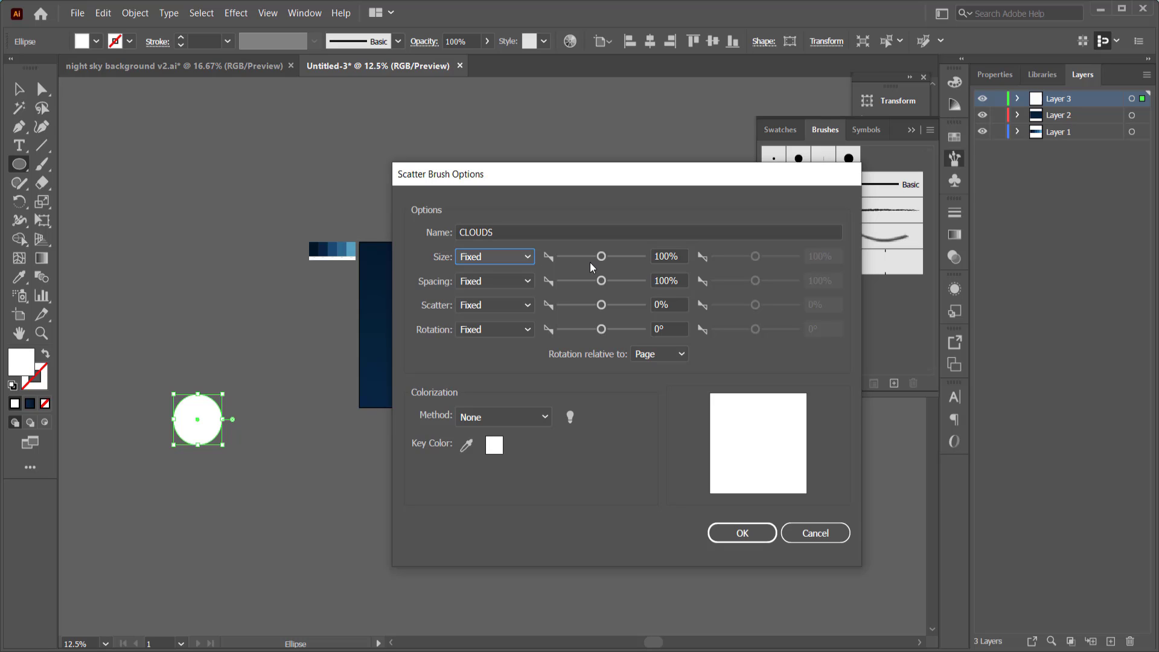
Step: Set the brush's size to Random from 25%, spacing to Random from 20% and scatter to Random, and save it
key("Down")
left_click(665, 256)
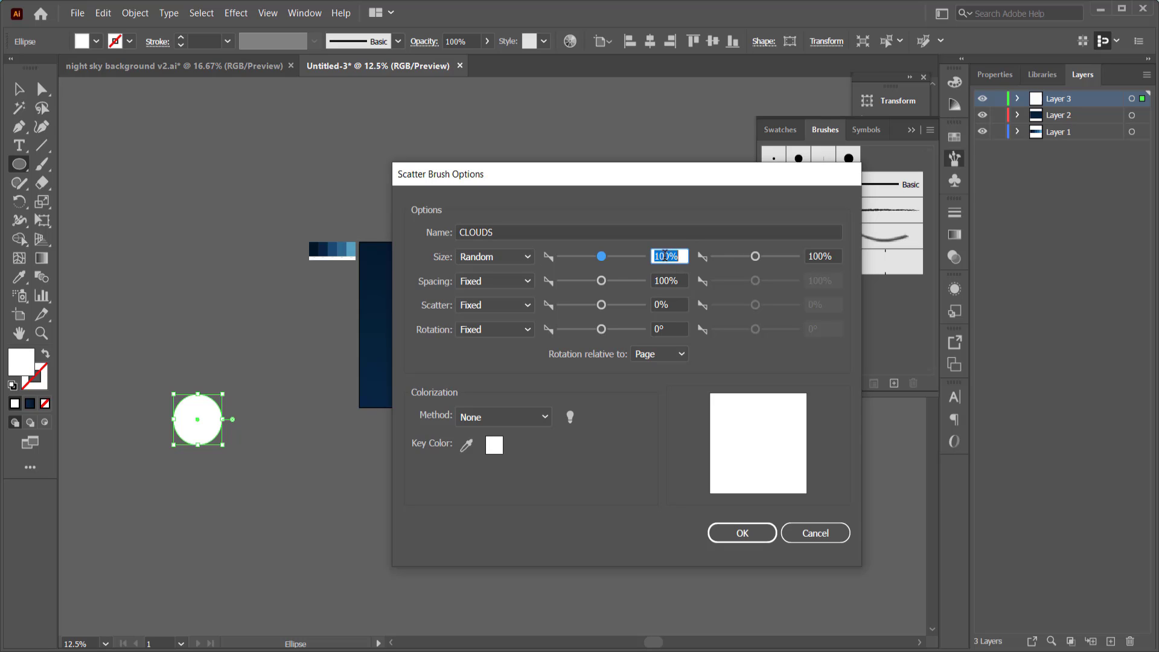
type("25")
key("Tab")
key("Tab")
key("Down")
key("Tab")
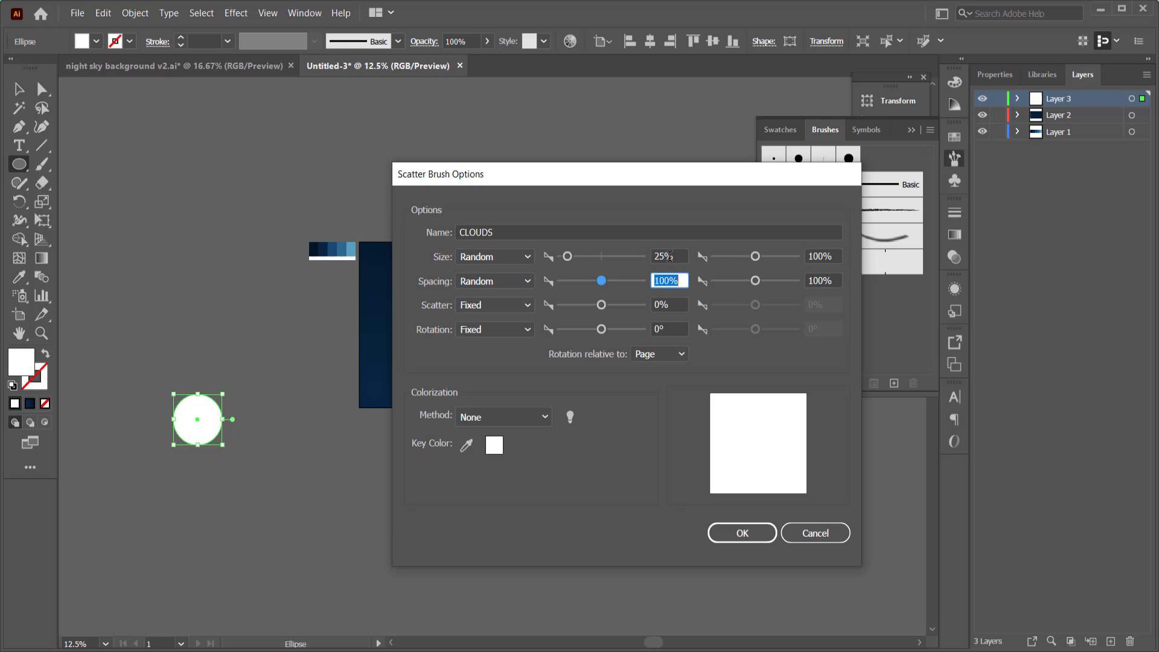
key("Tab")
key("Tab")
key("Tab")
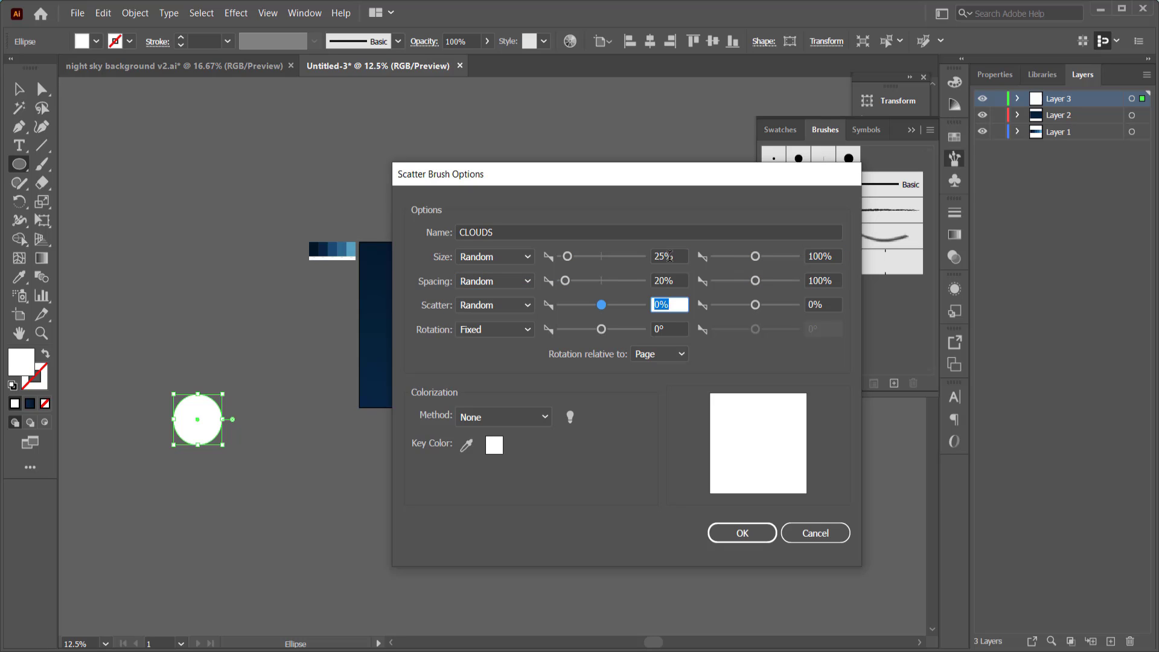
left_click(742, 532)
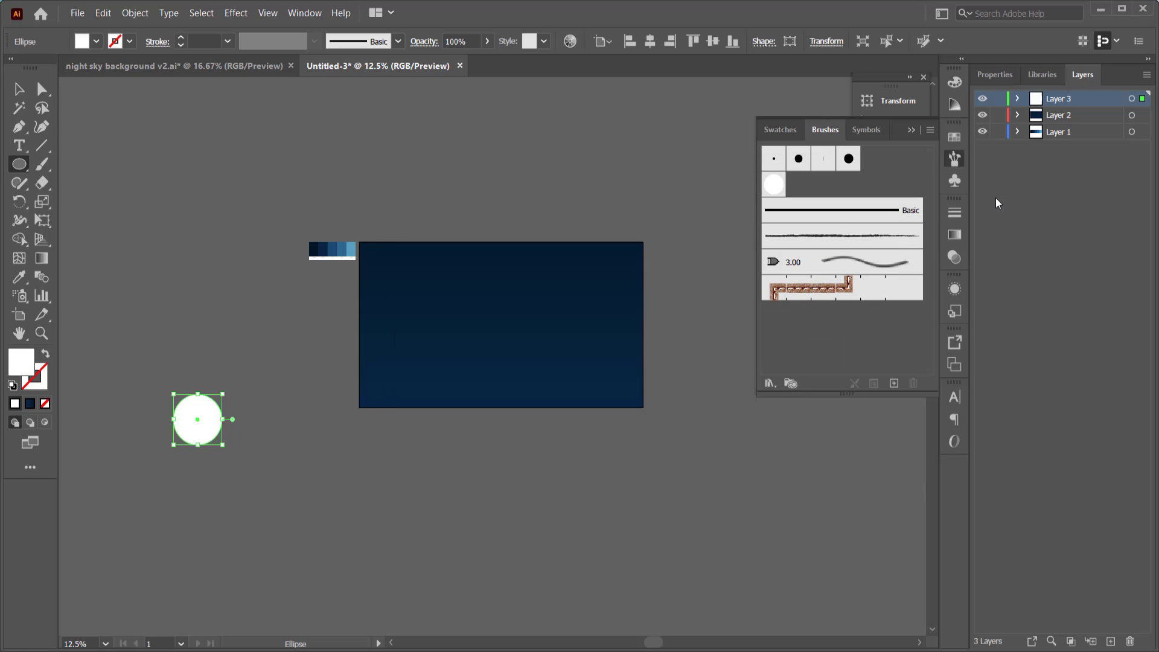
Step: Paint a wide cloud bank below the artboard with the CLOUDS brush and expand the appearance of the layer's artwork
left_click(43, 165)
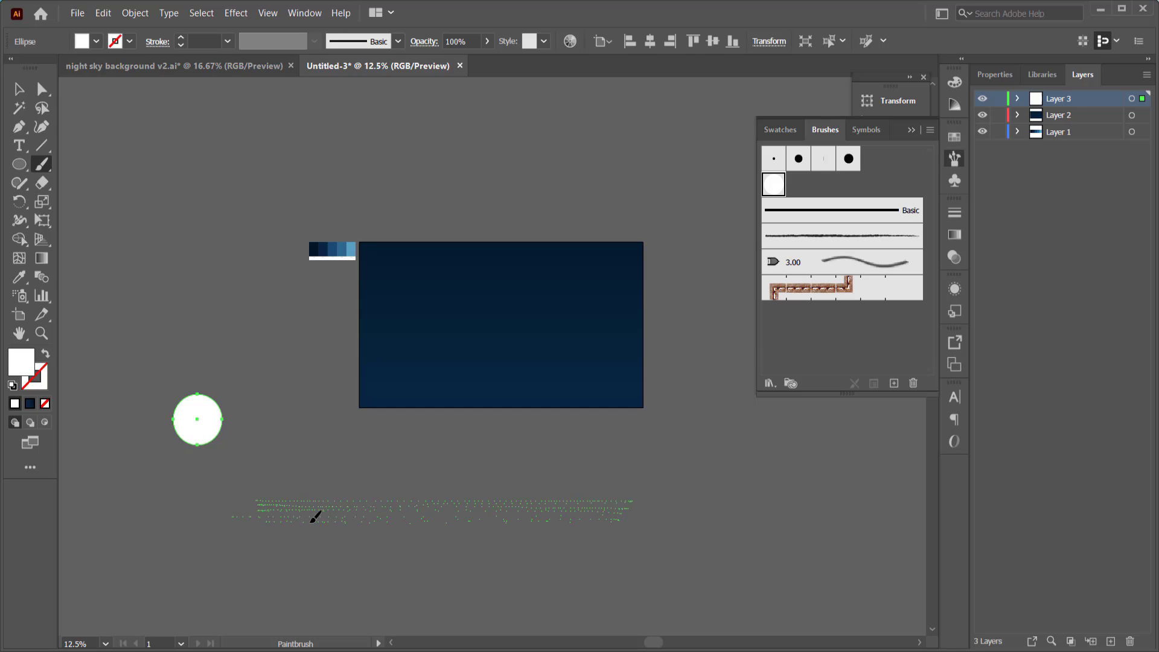
left_click_drag(315, 517, 409, 518)
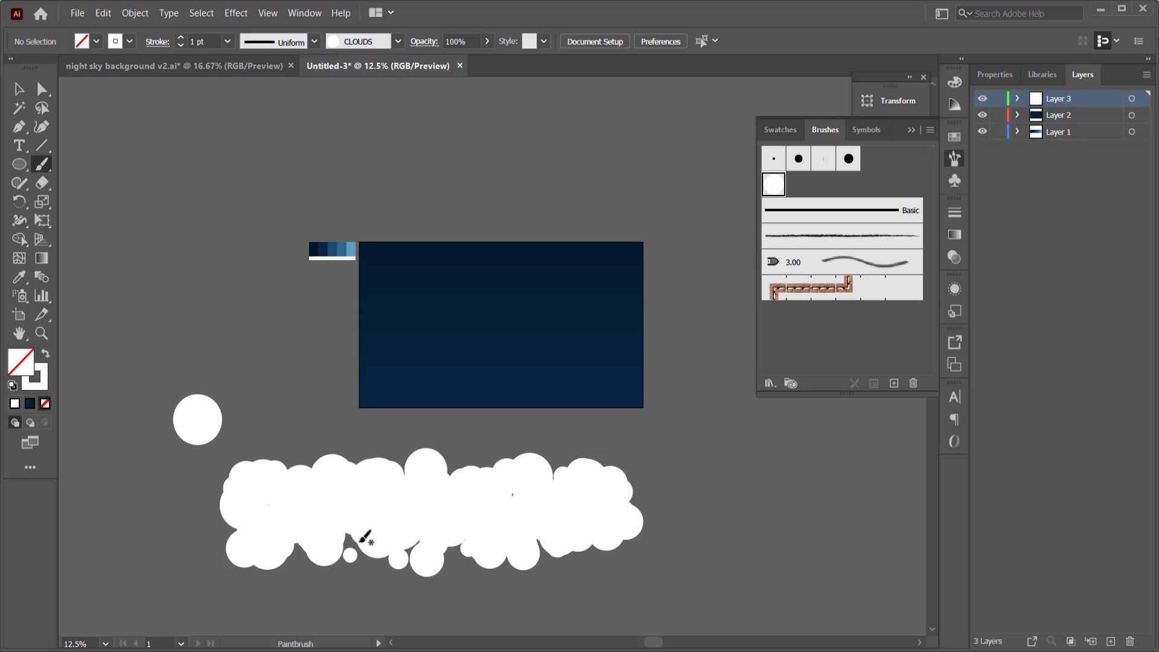
left_click(1133, 99)
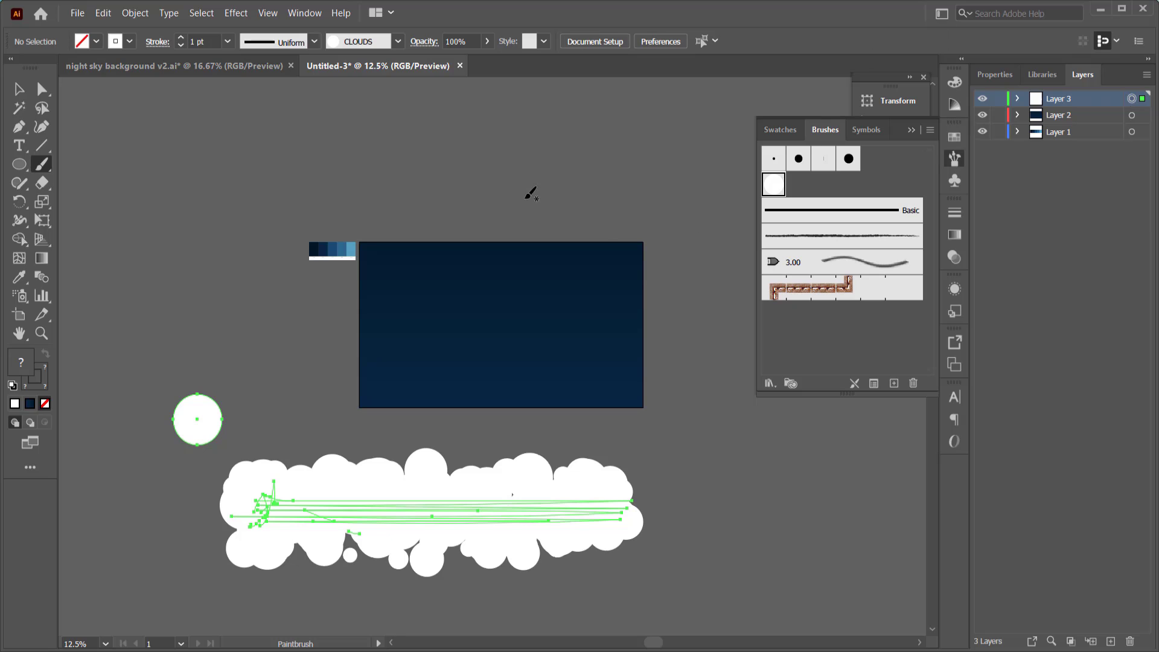
left_click(135, 12)
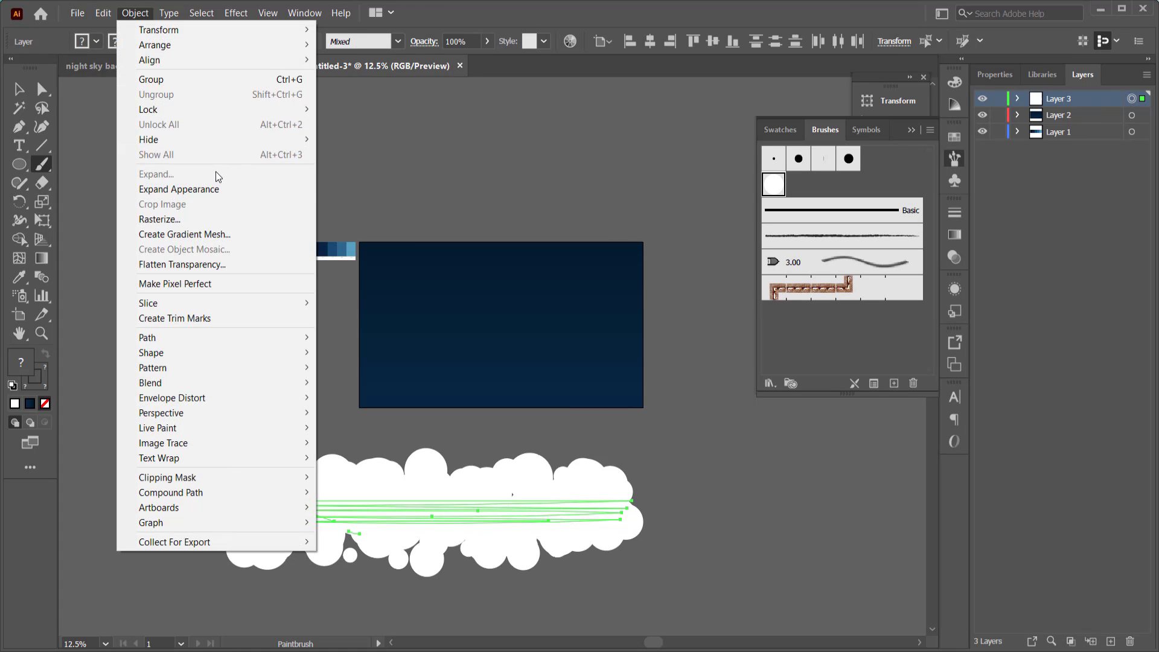
left_click(214, 188)
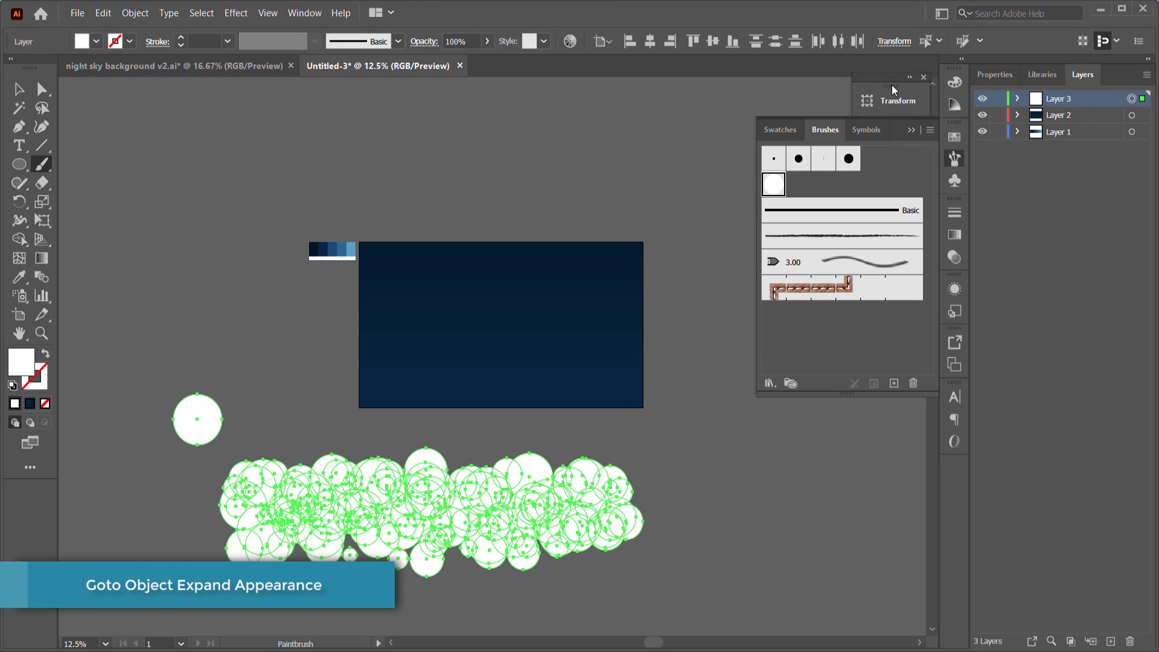
Step: Unite the overlapping cloud circles into a single outline with Pathfinder
left_click(305, 13)
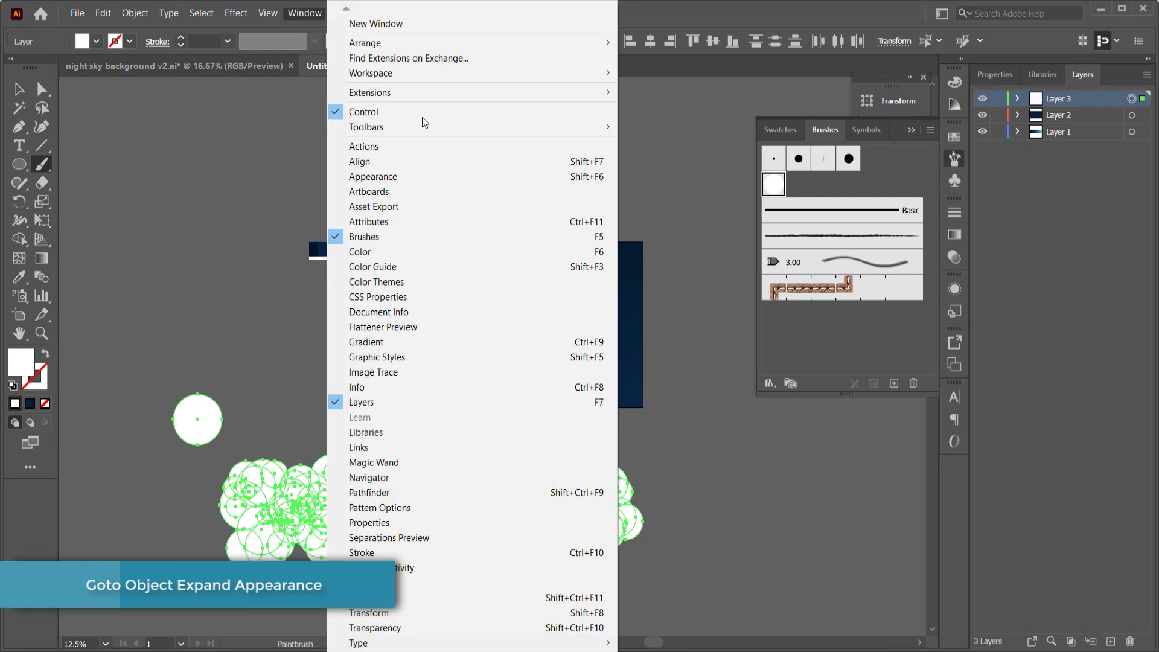
left_click(399, 493)
left_click(691, 137)
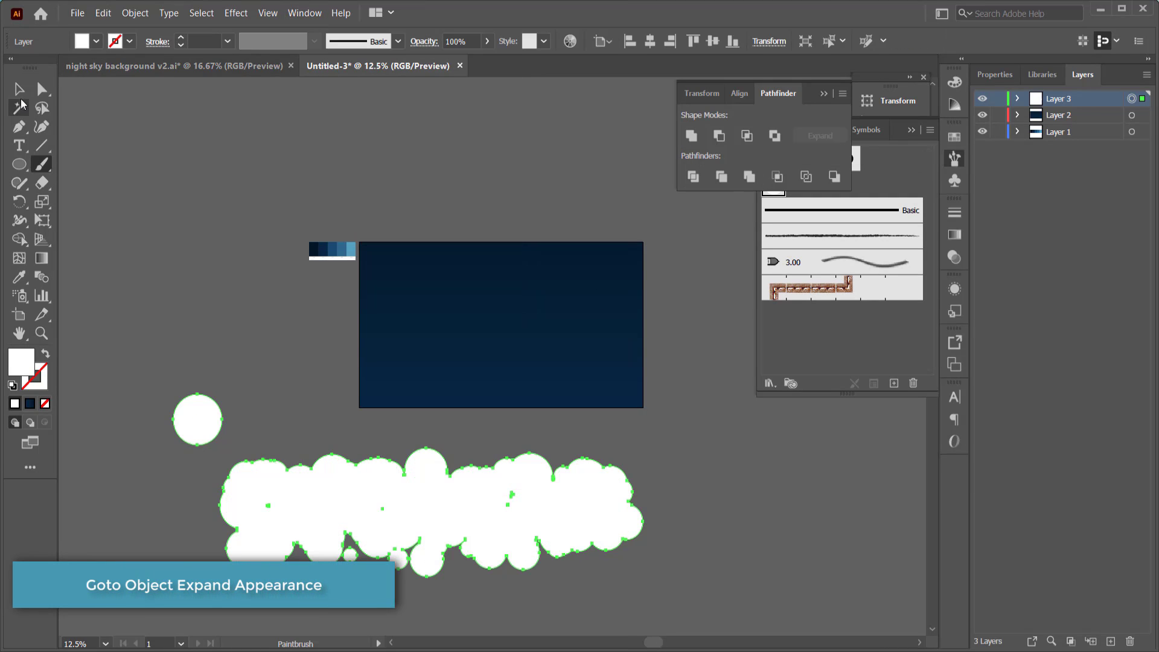
Step: Fill the united cloud with the palette's third, medium-blue swatch
key("v")
key("i")
left_click(333, 246)
Step: Isolate the cloud group and delete the leftover source circle beside the cloud
left_click(20, 90)
left_click(207, 431)
double_click(208, 430)
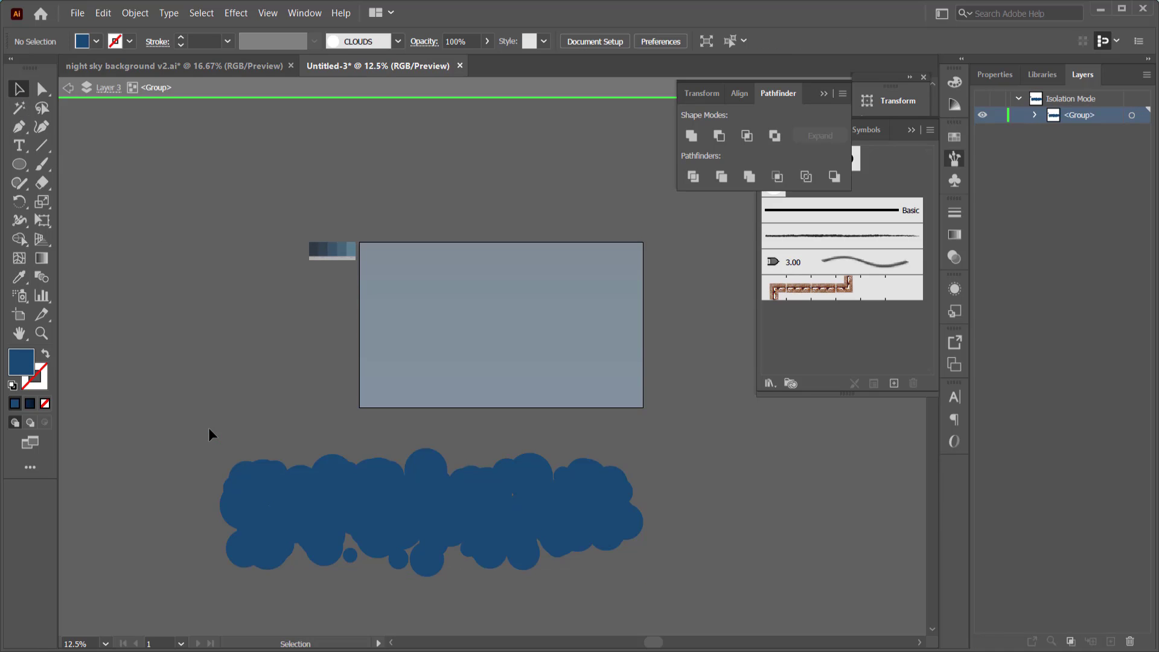
Step: Leave isolation mode and set the cloud group's opacity to 30%
double_click(209, 428)
left_click(506, 464)
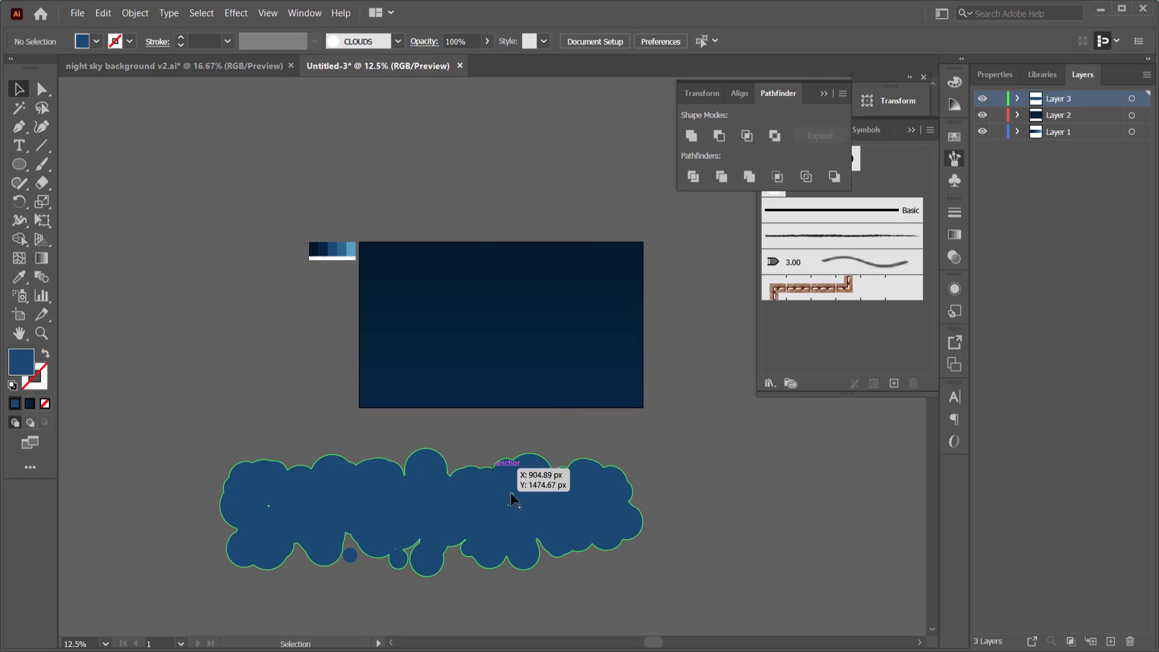
left_click(995, 77)
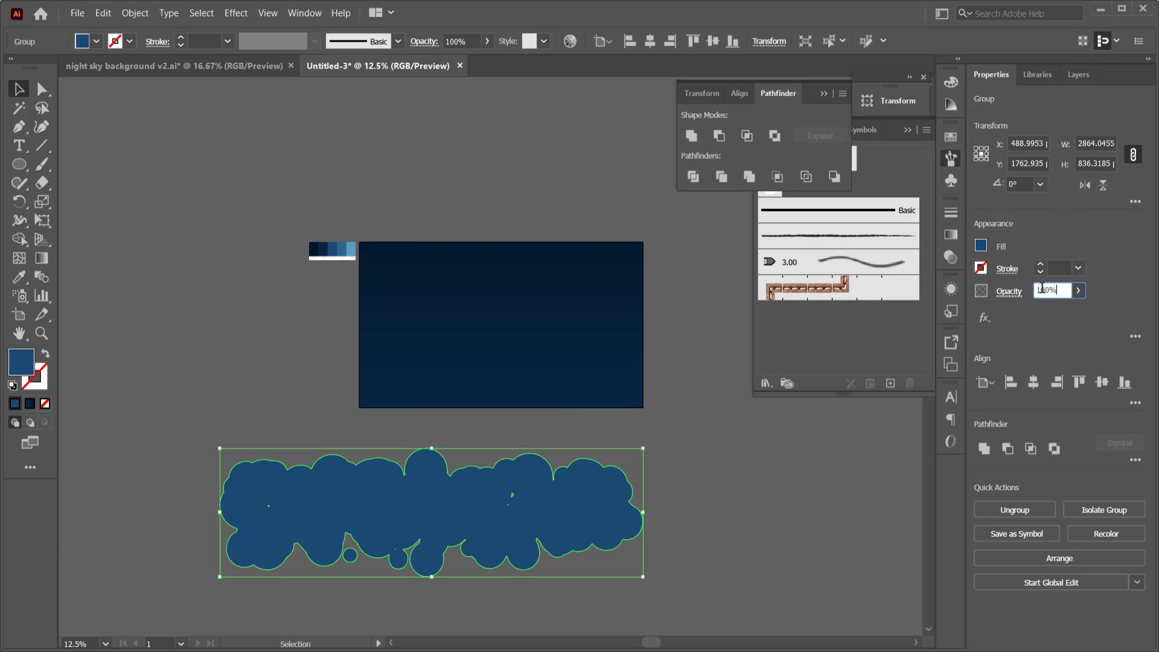
key("Return")
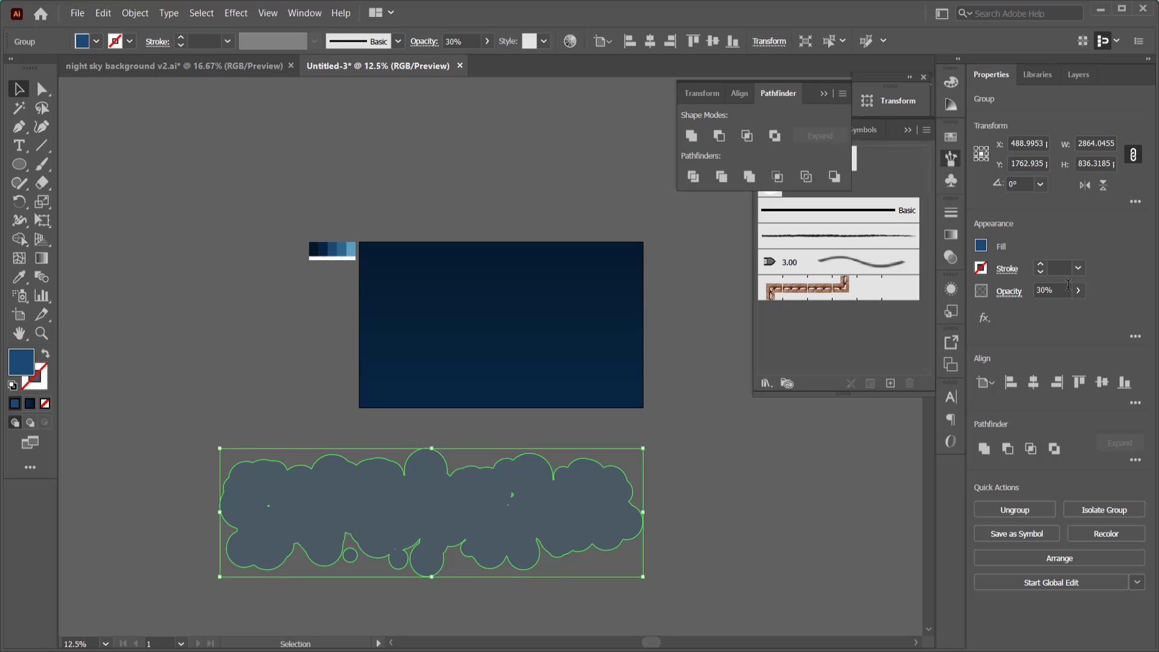
left_click(173, 264)
Step: Place the cloud over the artboard's lower edge, offset a duplicate sideways, and fill the duplicate with the palette's fourth swatch
left_click_drag(349, 498, 453, 394)
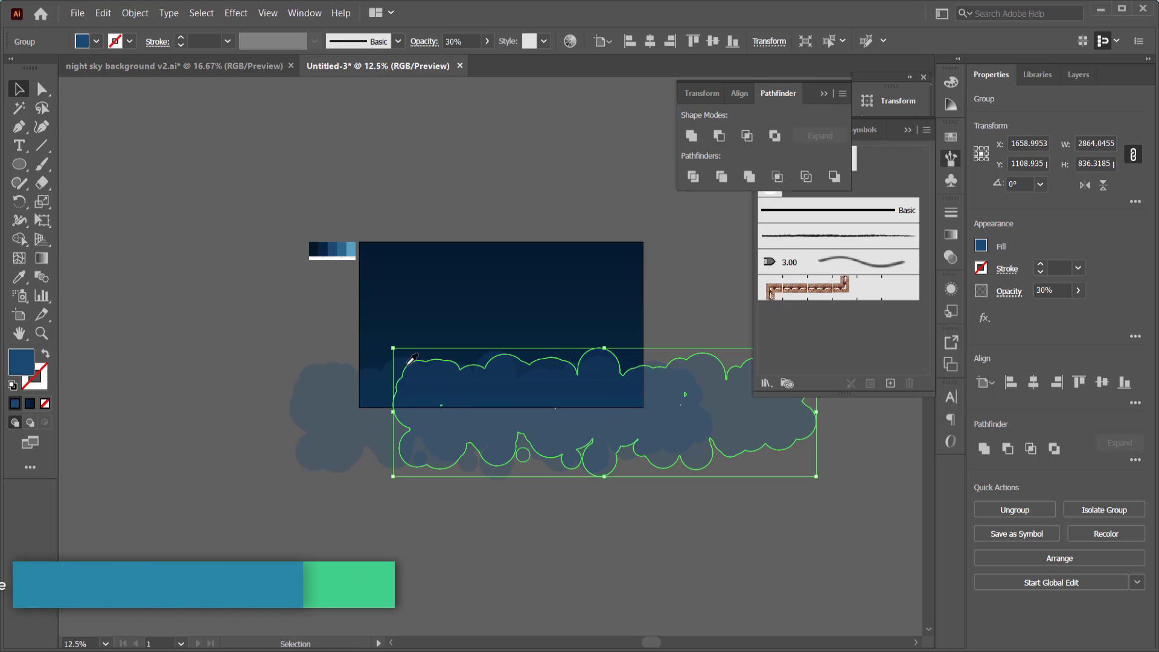
key("i")
left_click(346, 241)
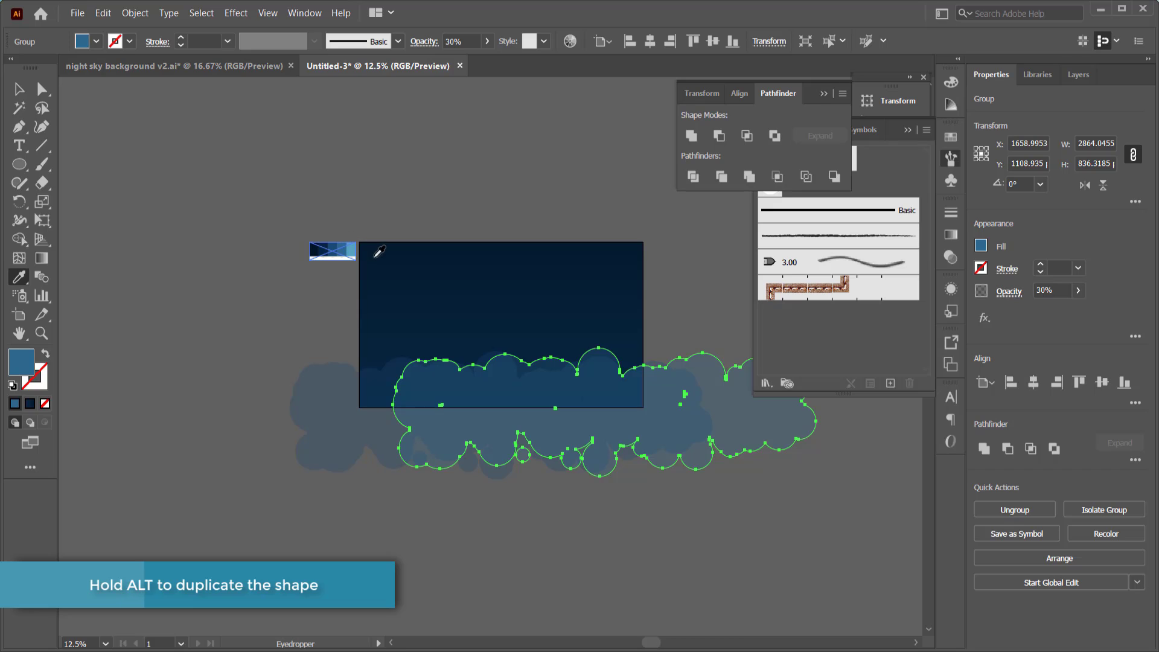
Step: Duplicate the cloud again farther across the artboard's lower edge, rotate the copy 180°, and fill it with the palette's lightest blue swatch
key("v")
left_click_drag(462, 416, 565, 409)
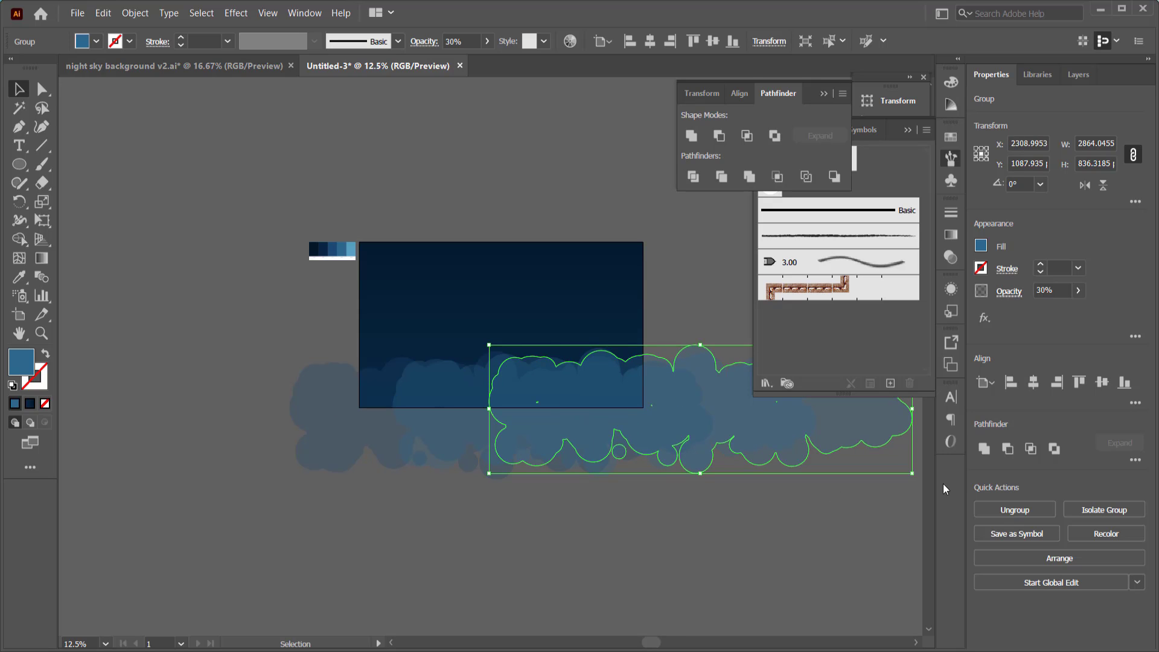
left_click_drag(913, 481, 486, 361)
left_click_drag(585, 417, 589, 406)
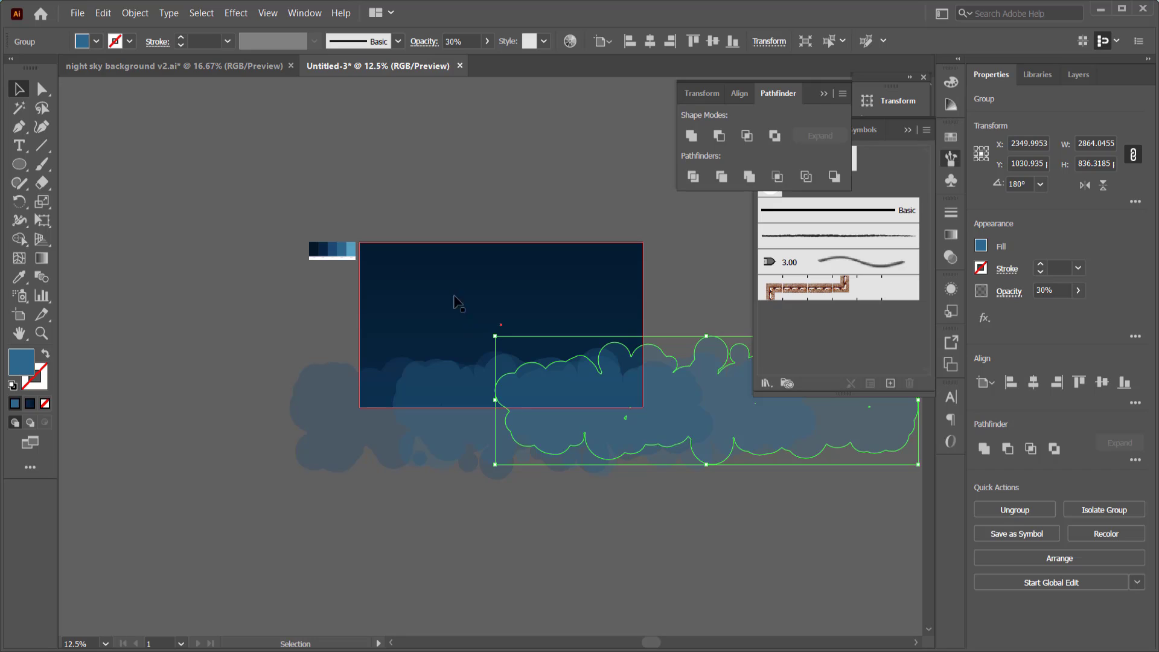
key("i")
left_click(354, 247)
left_click(19, 89)
left_click(120, 162)
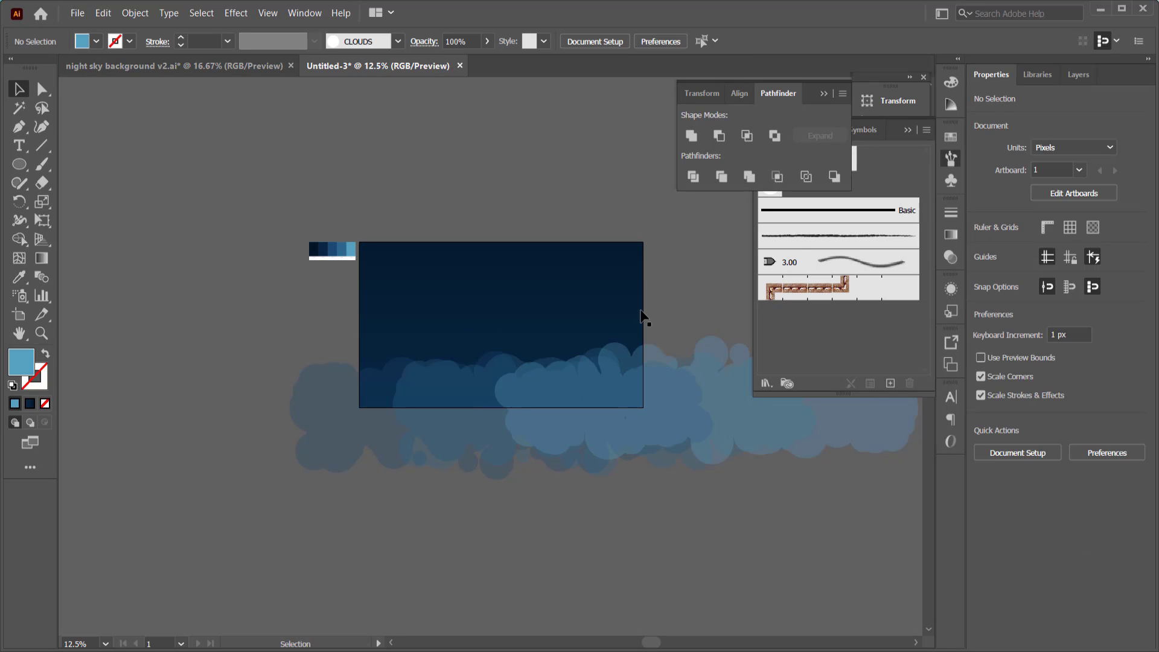
Step: Add a new layer and draw a closed, curved hill shape over the artboard's lower part with the Pen tool
left_click(1079, 76)
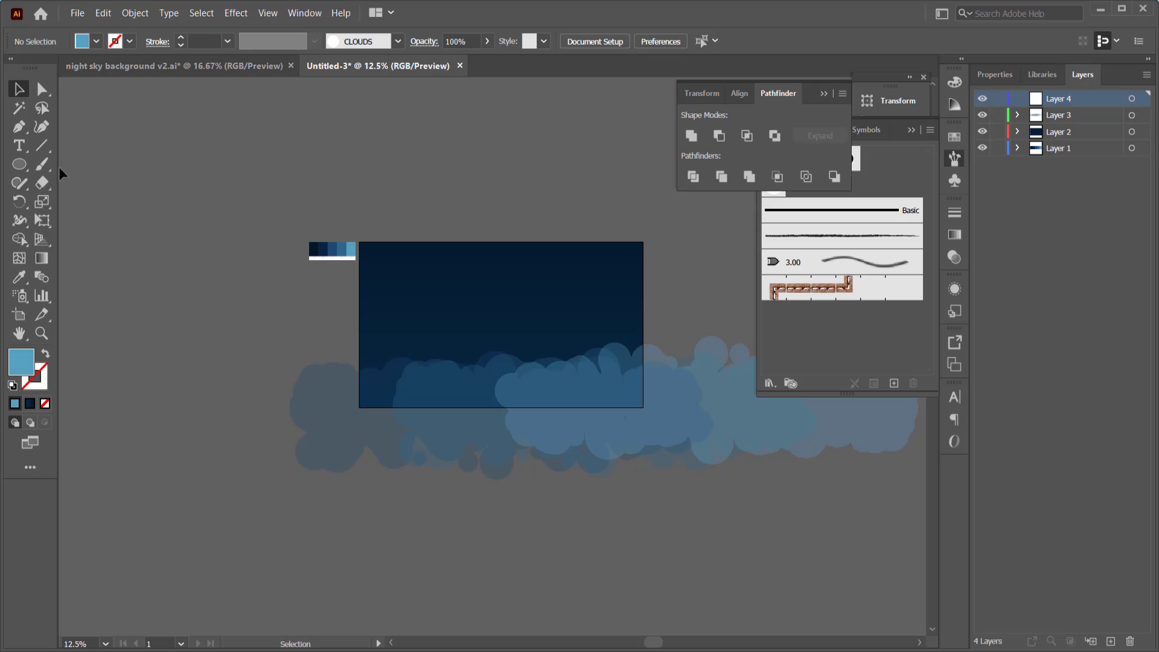
left_click(19, 127)
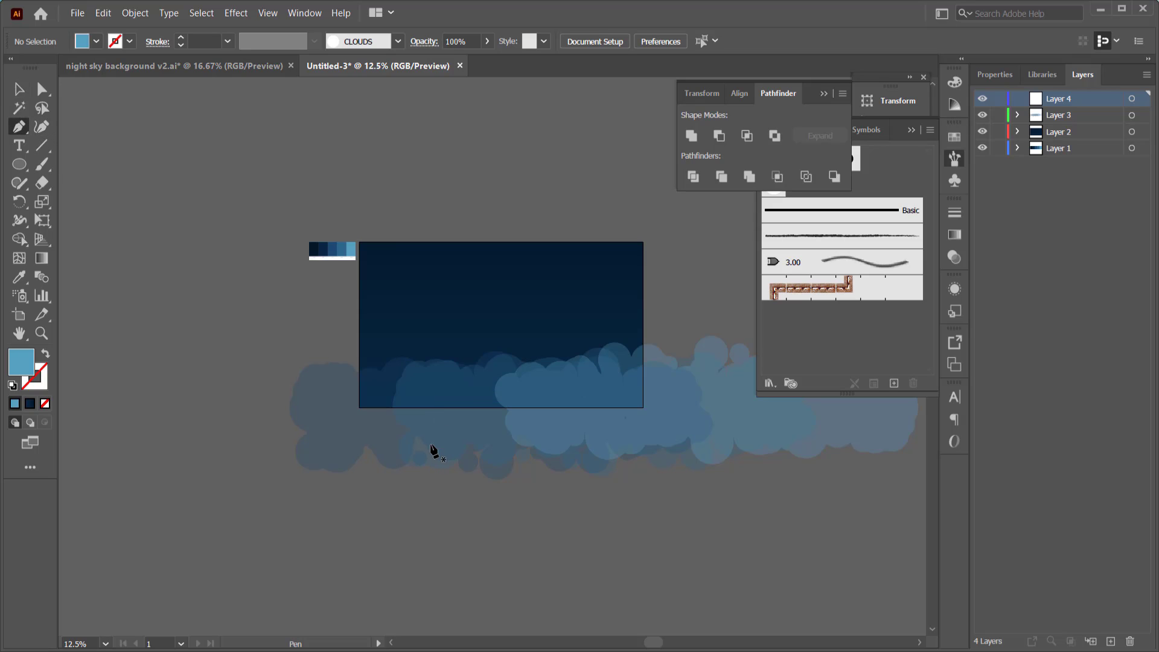
left_click(408, 511)
left_click_drag(501, 301, 593, 305)
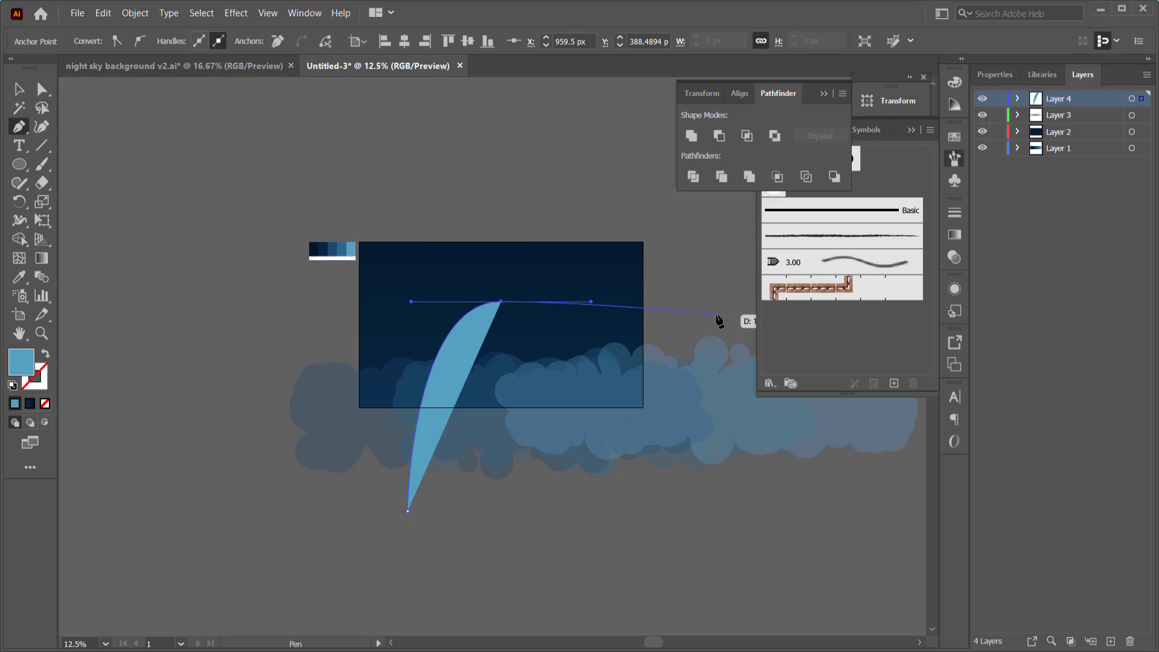
left_click(767, 484)
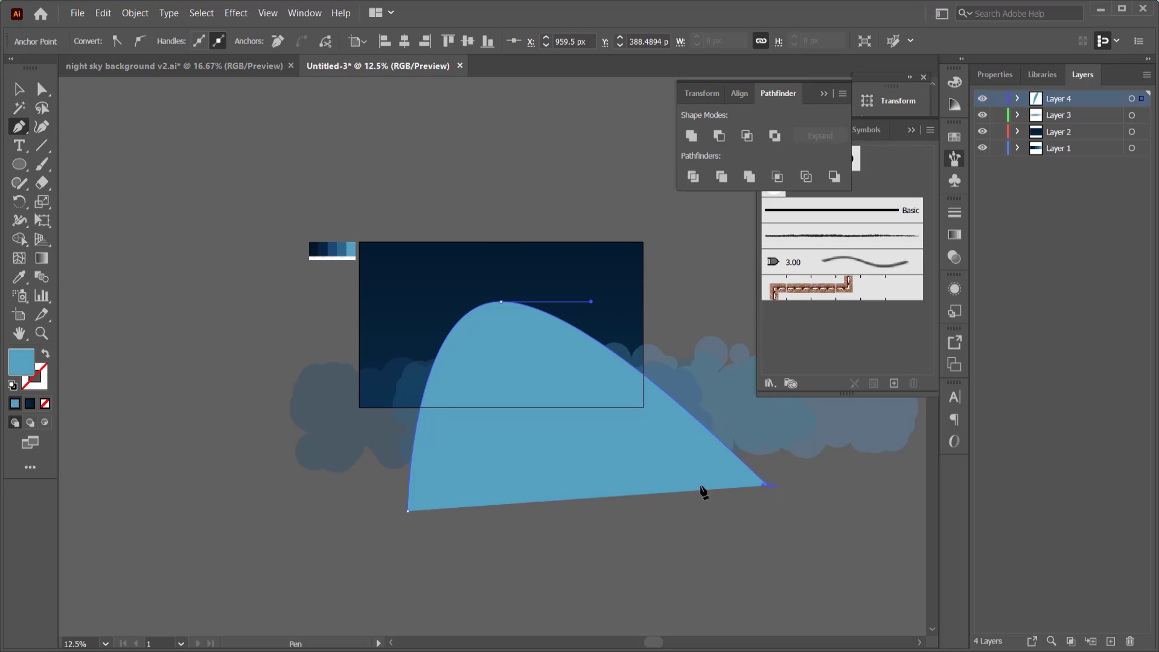
left_click(409, 513)
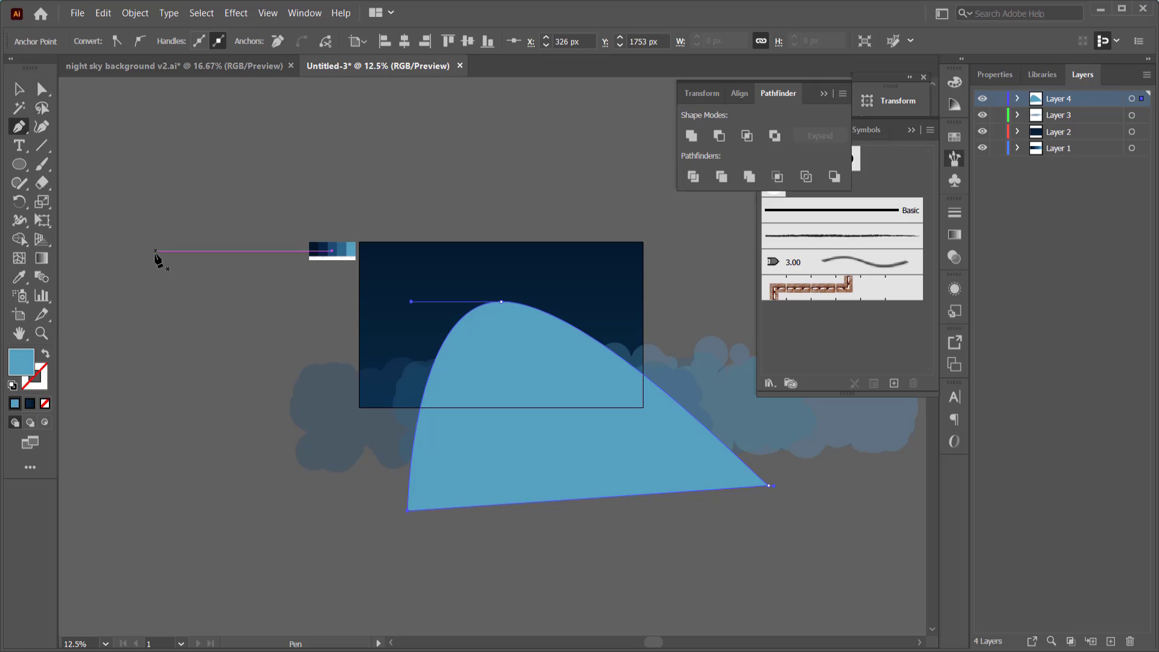
Step: Fill the hill with the palette's first, darkest swatch
left_click(317, 243)
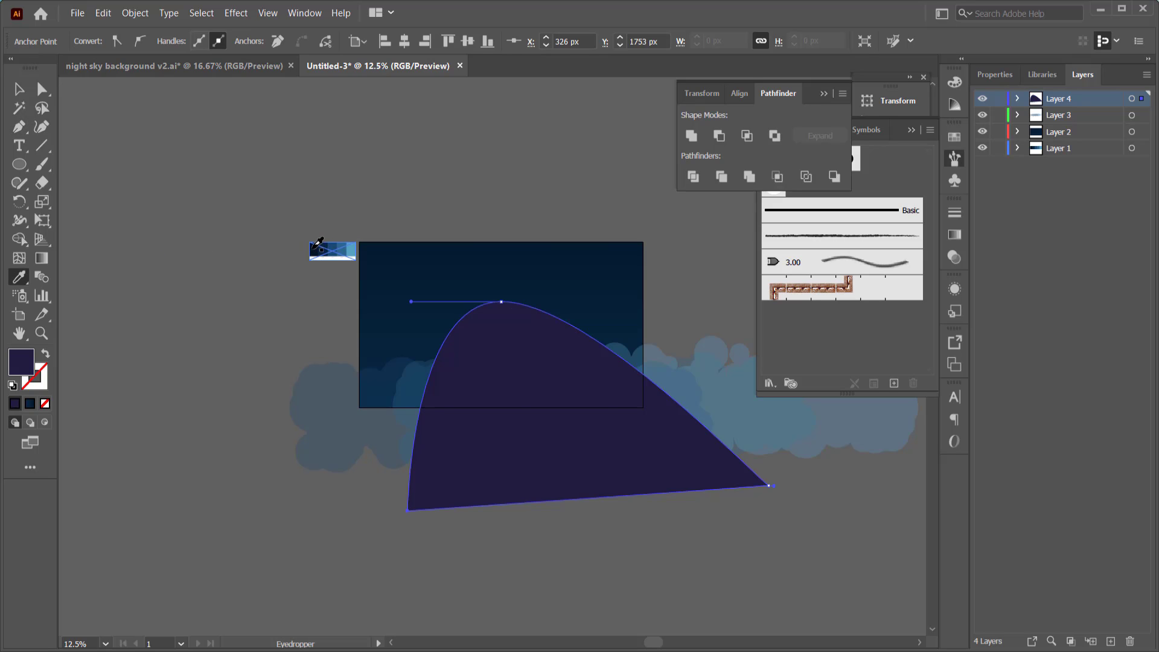
left_click(314, 248)
scroll(305, 266, "up", 2)
scroll(564, 383, "down", 2)
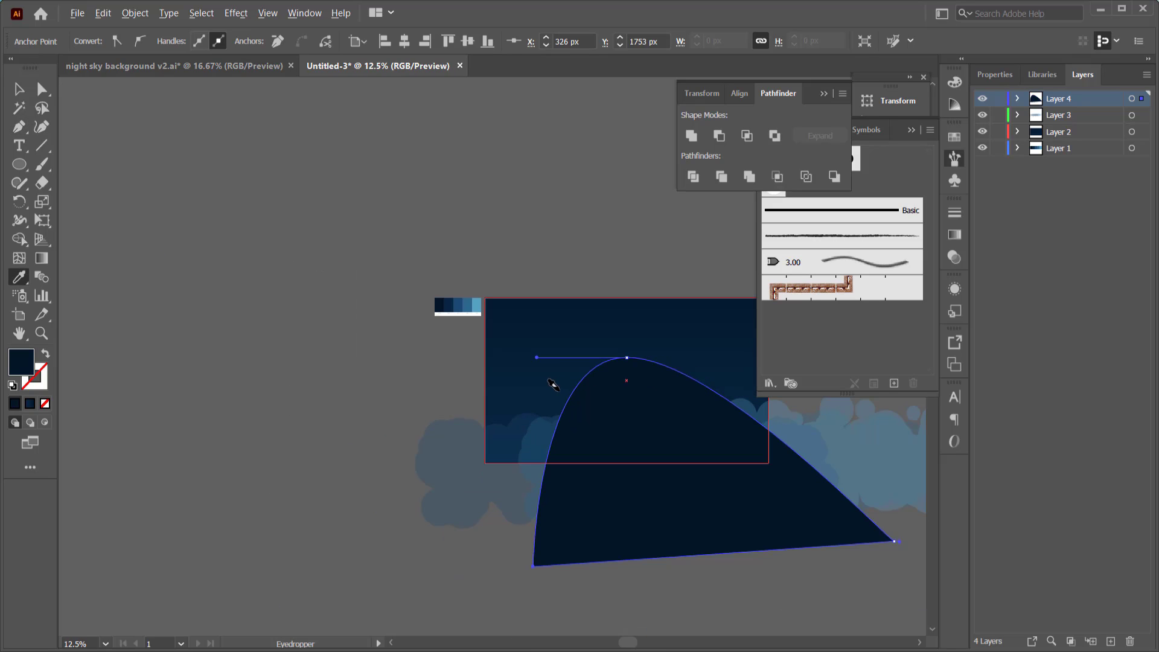
Step: Flatten the hill vertically and position it low across the artboard's lower edge
key("v")
left_click_drag(714, 566, 711, 398)
left_click_drag(649, 436, 673, 463)
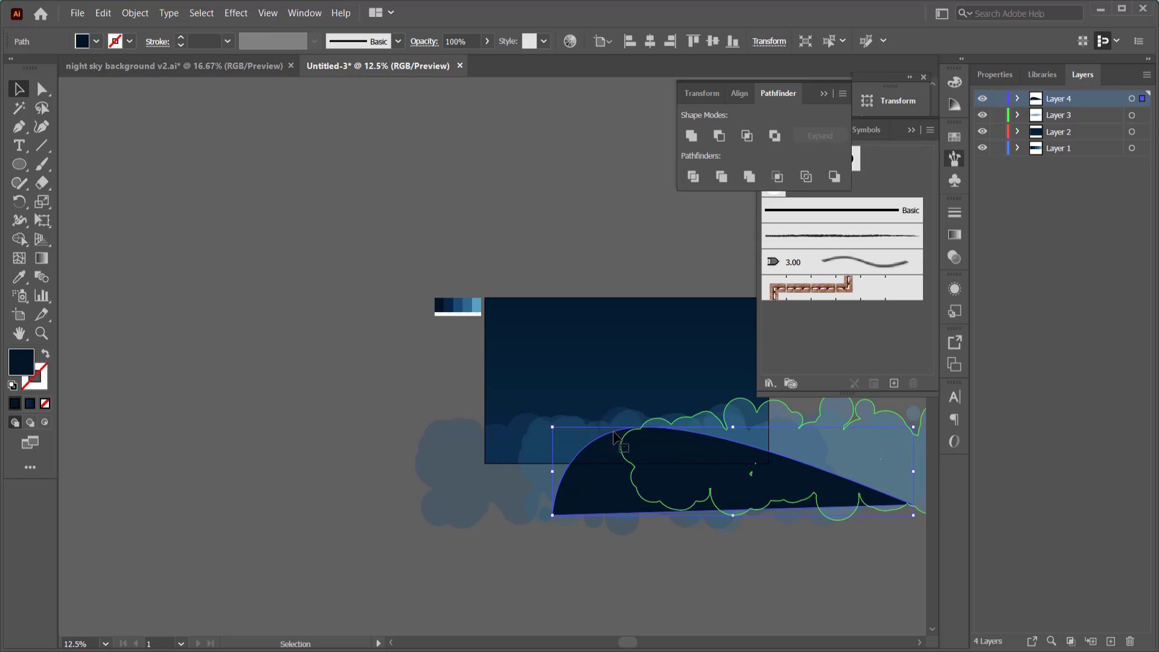
Step: Place a copy of the medium-blue cloud on a new top layer, in front of the hill's lower part
left_click(498, 444)
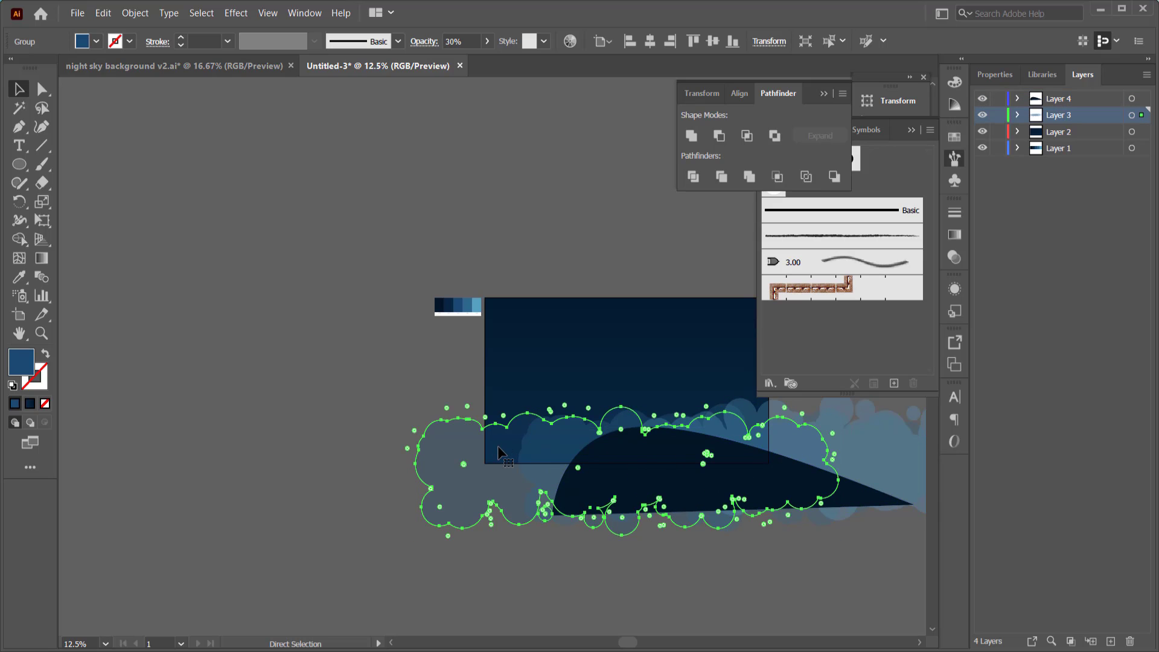
left_click(1111, 641)
left_click_drag(1061, 116, 1060, 102)
key("ctrl+x")
key("ctrl+v")
left_click_drag(534, 422, 666, 494)
key("h")
left_click_drag(624, 224, 412, 159)
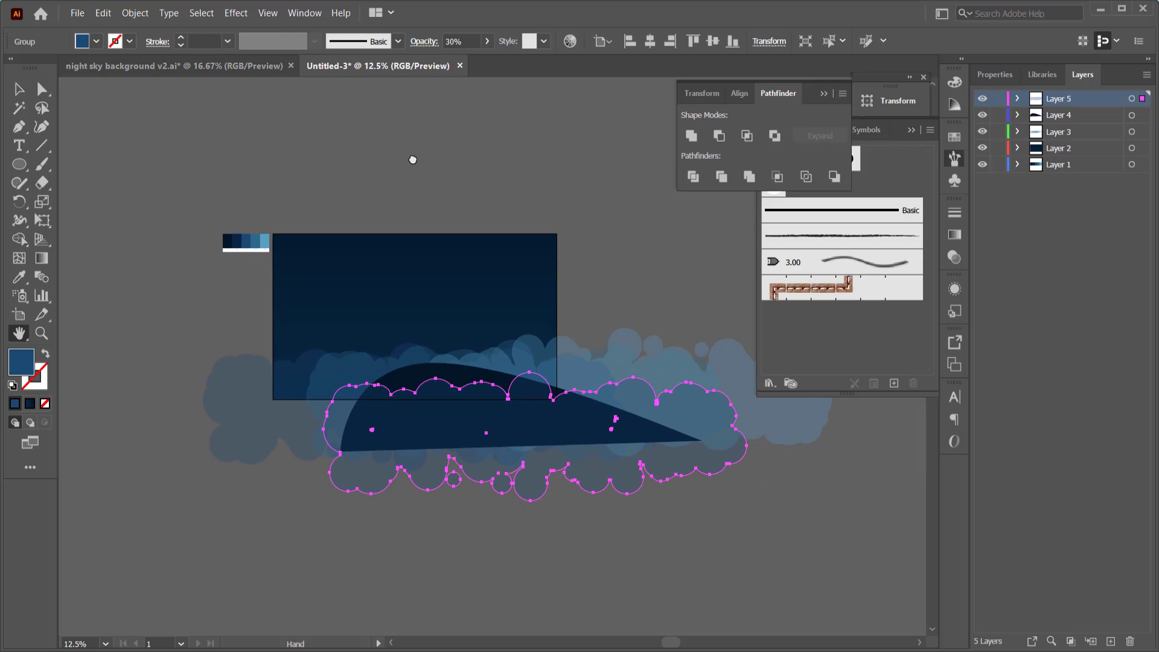
Step: Add another new layer, draw a small circle outside the artboard, and fill it with white
left_click(1111, 642)
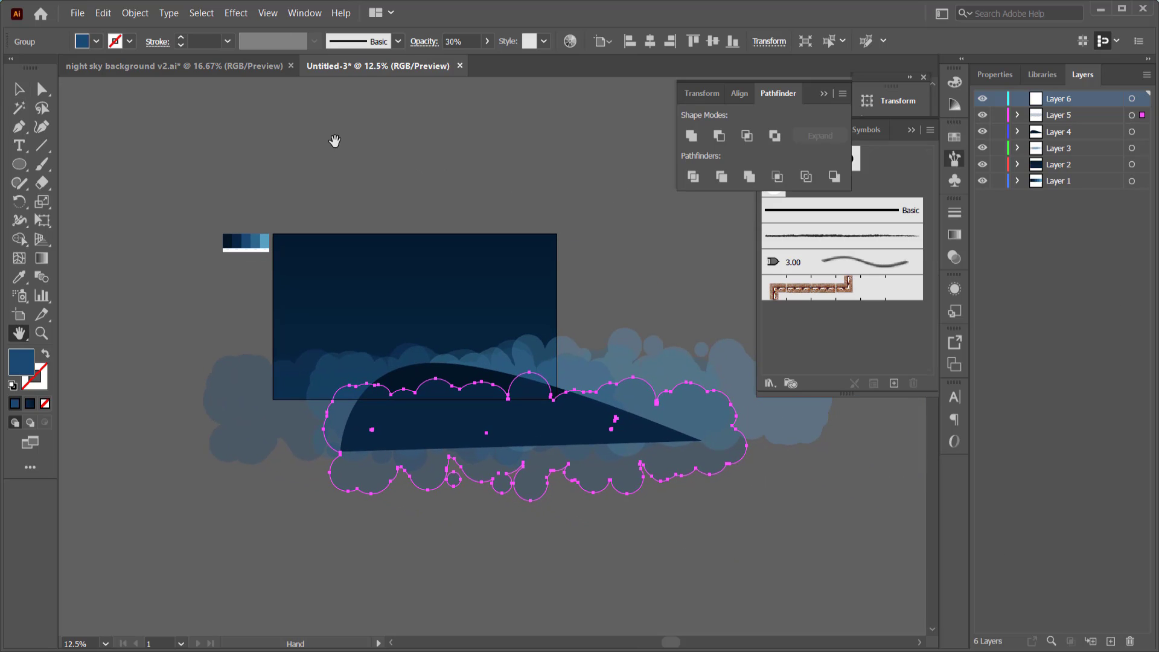
left_click_drag(20, 164, 74, 200)
left_click_drag(124, 139, 132, 145)
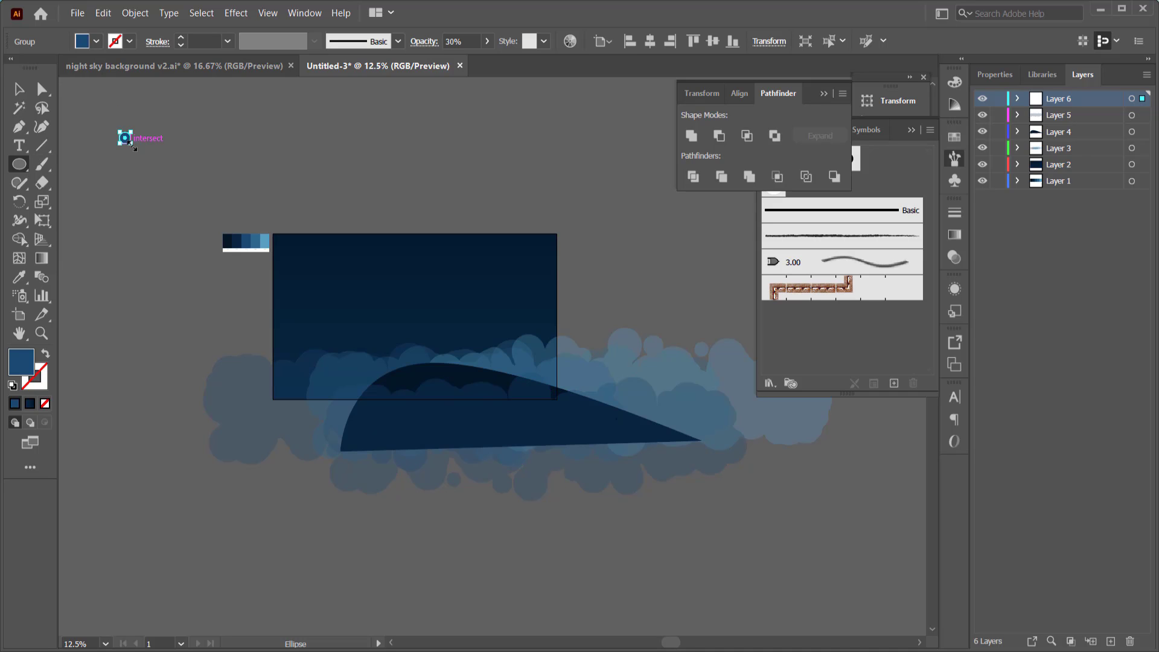
double_click(29, 364)
type("ffffff")
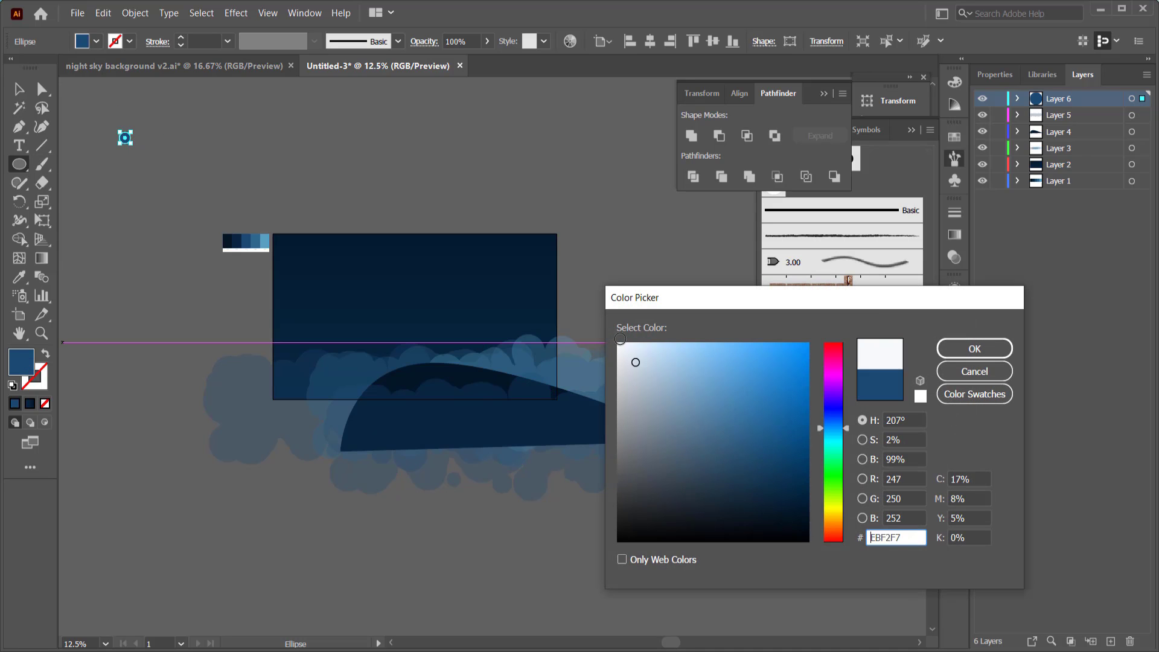
key("Return")
Step: Create a scatter brush named STARS from the white circle, with random size from 10% to 30%
left_click(894, 383)
left_click(571, 454)
type("STARS")
key("Tab")
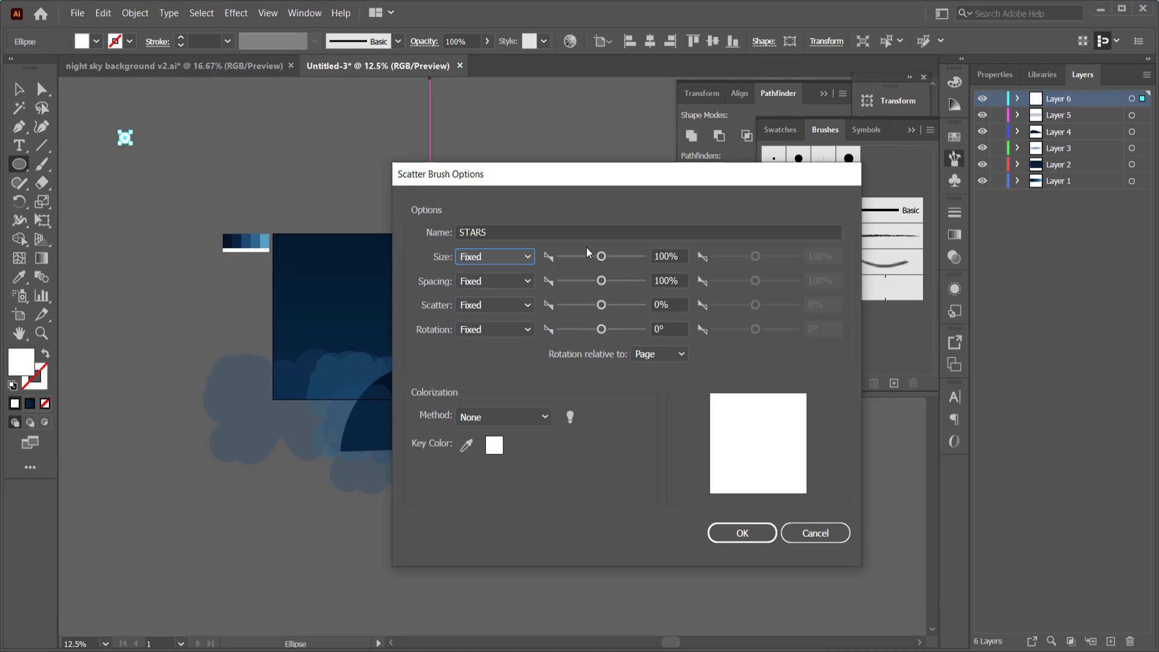
key("Down")
key("Tab")
type("10")
key("Tab")
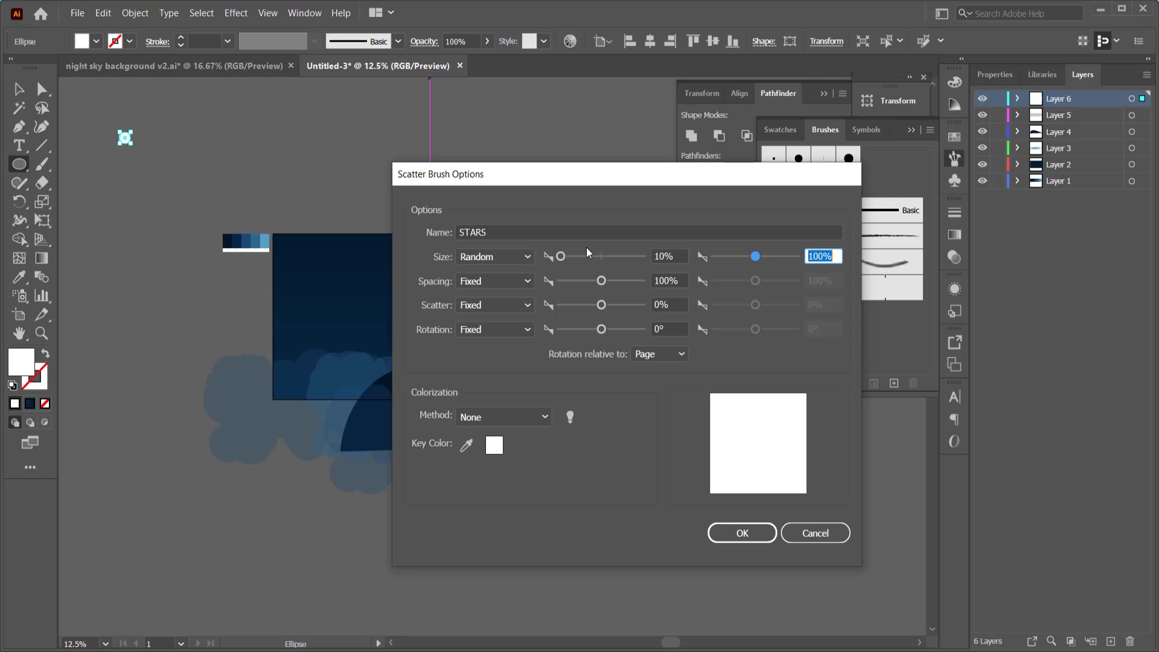
type("30")
Step: Set the STARS brush's spacing to random, from 500% to 1000%
key("Tab")
key("Down")
key("Tab")
type("500")
key("Tab")
type("1000")
Step: Set the STARS brush's scatter to random with both values at 1000% and accept the brush options
key("Tab")
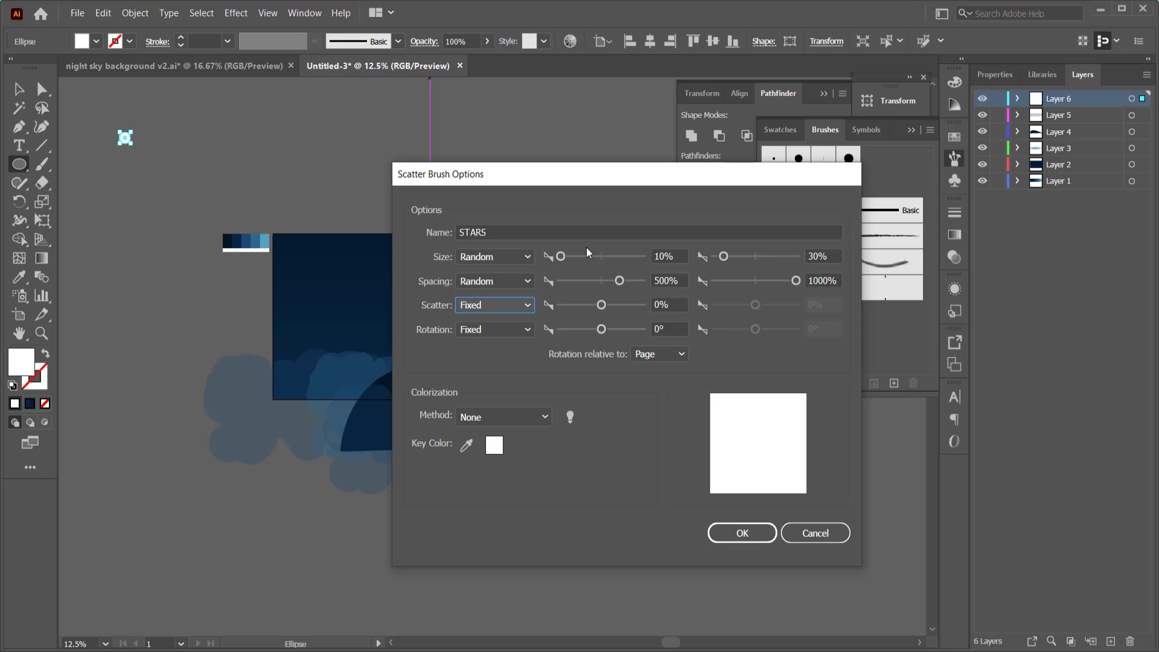
key("Down")
key("Tab")
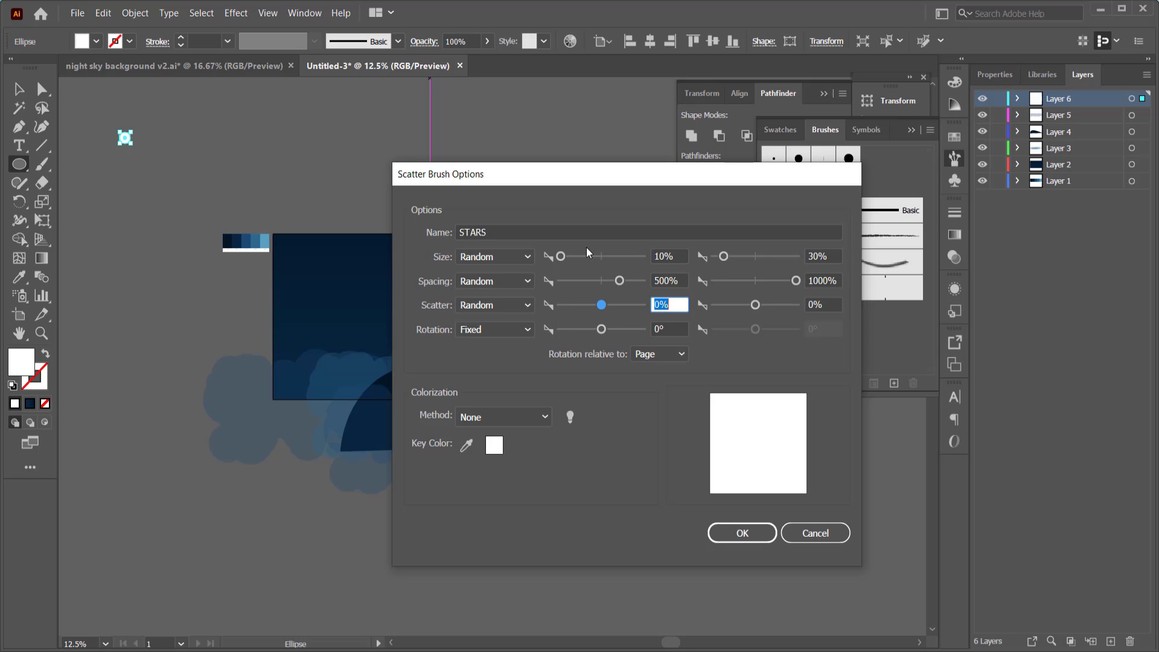
type("1000")
left_click(839, 307)
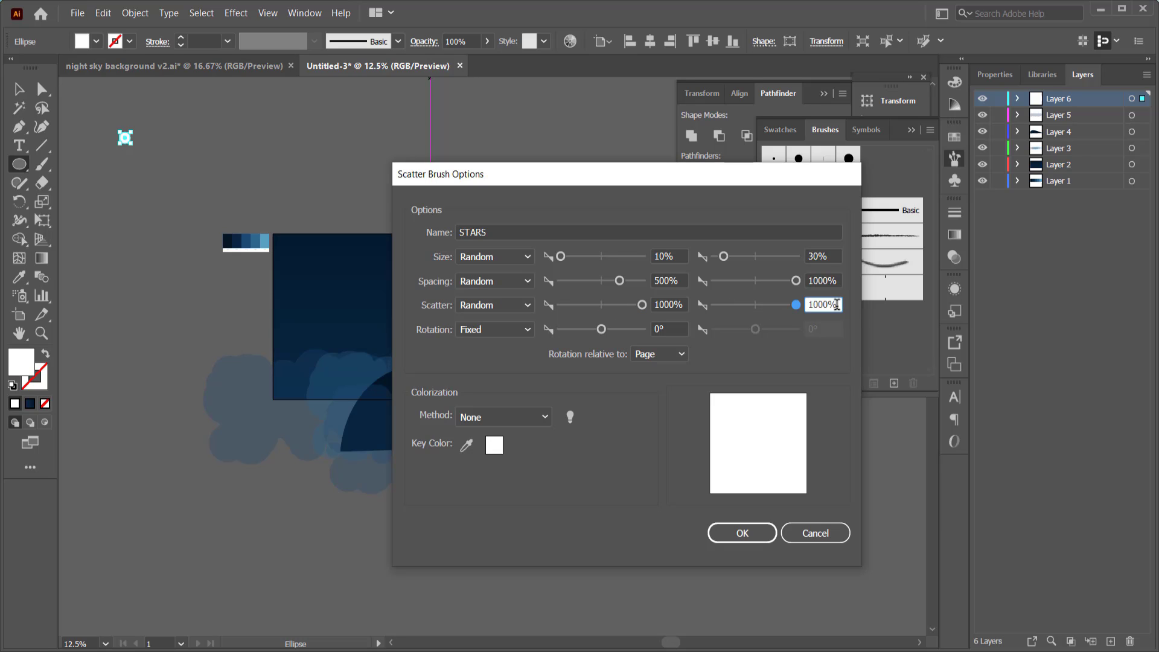
left_click(762, 530)
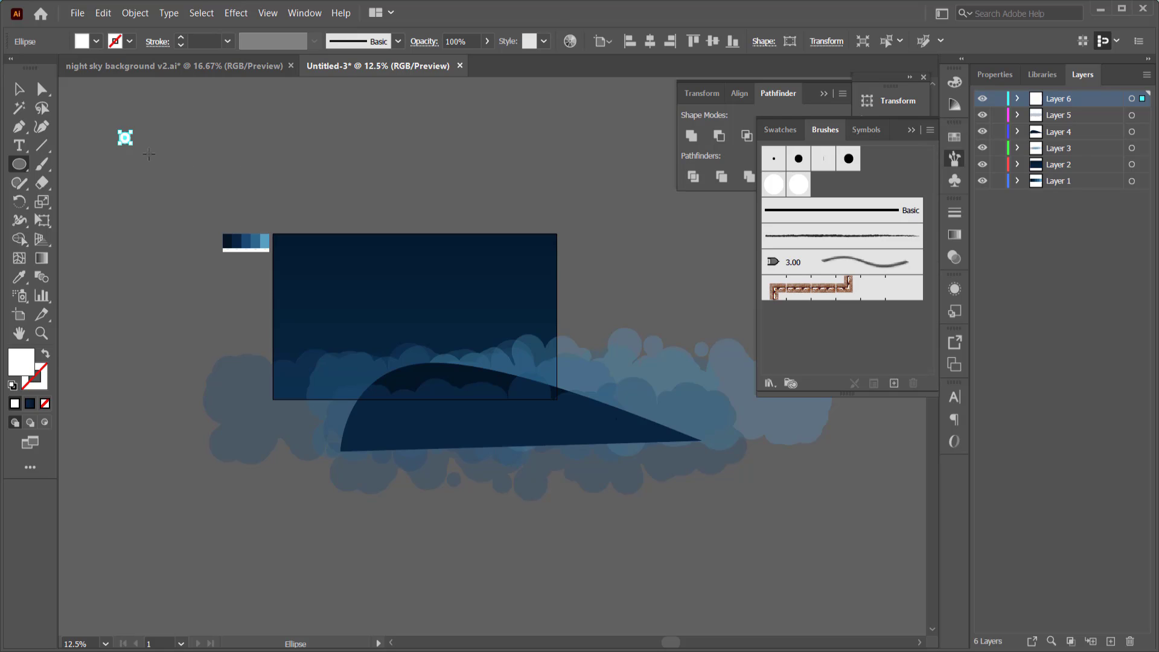
Step: Delete the source circle and paint a line and dense looping scribbles above and across the artboard with the STARS brush
key("Delete")
left_click_drag(264, 125, 472, 132)
key("Delete")
left_click(44, 166)
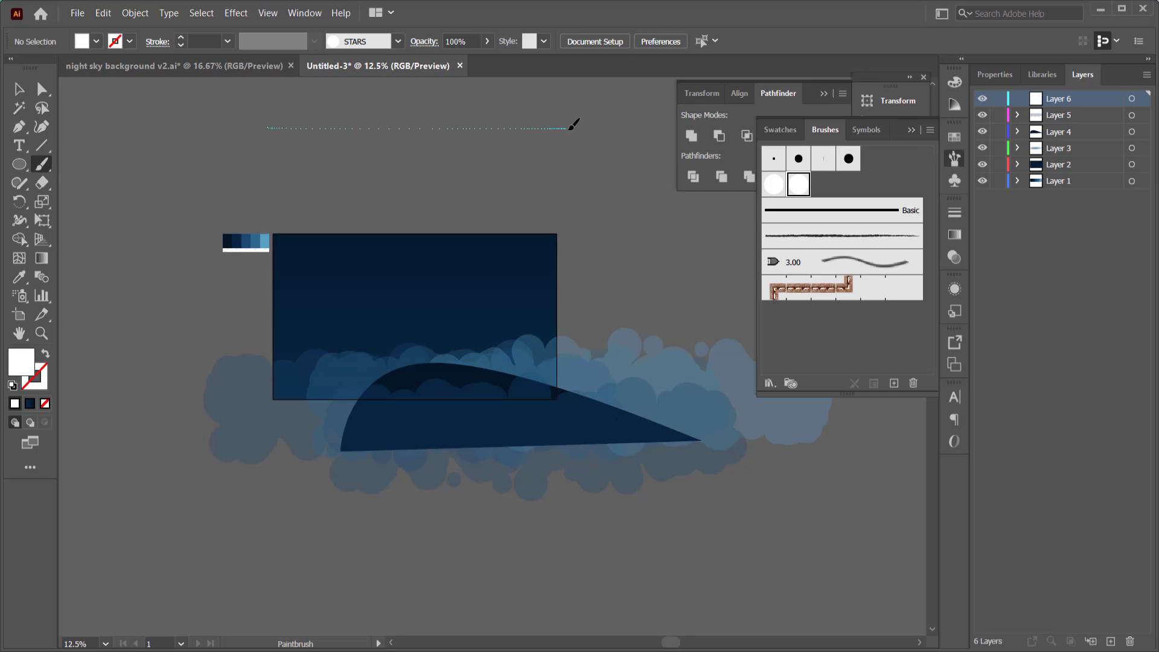
left_click_drag(570, 128, 558, 124)
scroll(463, 165, "up", 1)
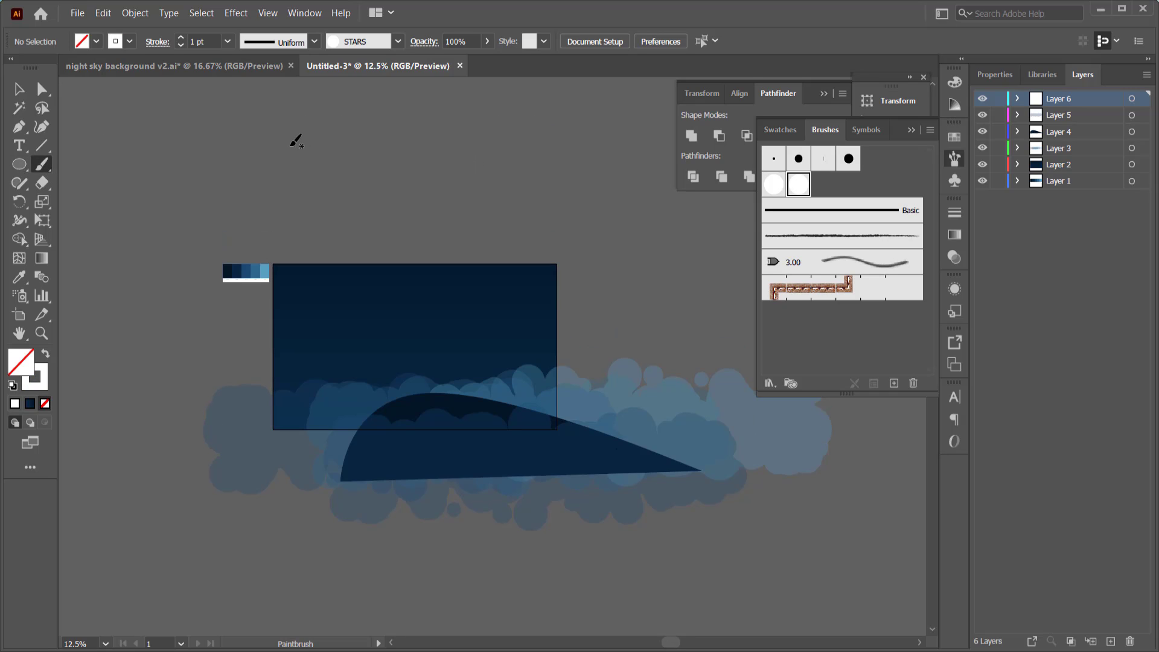
left_click_drag(381, 160, 295, 161)
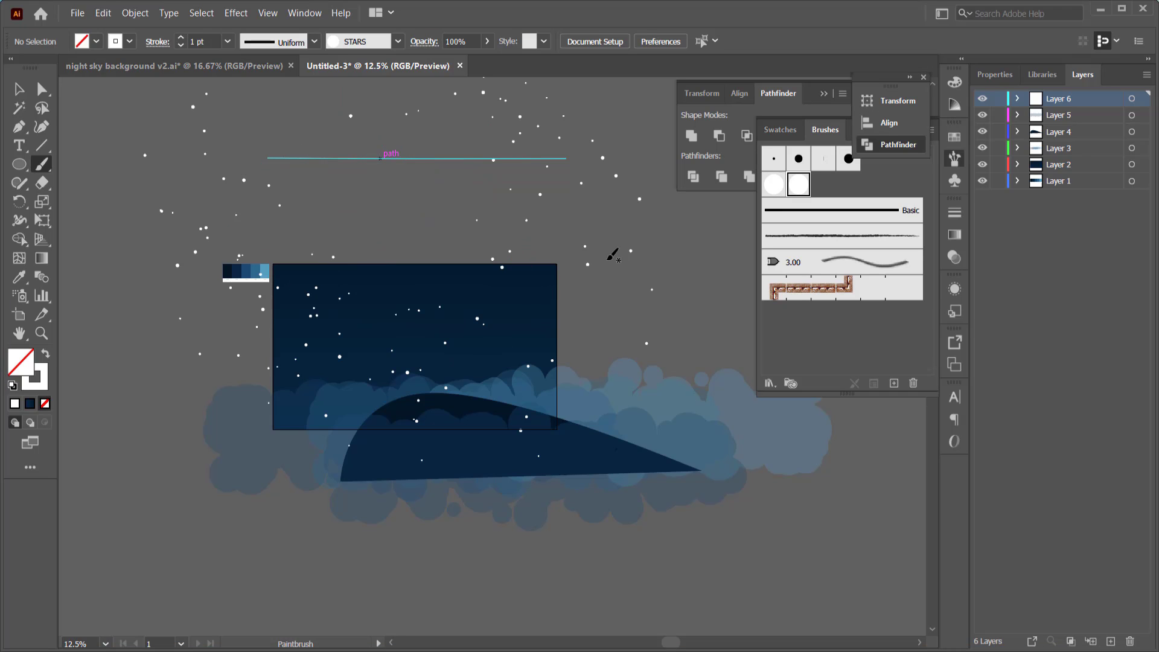
Step: Expand the appearance of all the star strokes on Layer 6
left_click(19, 88)
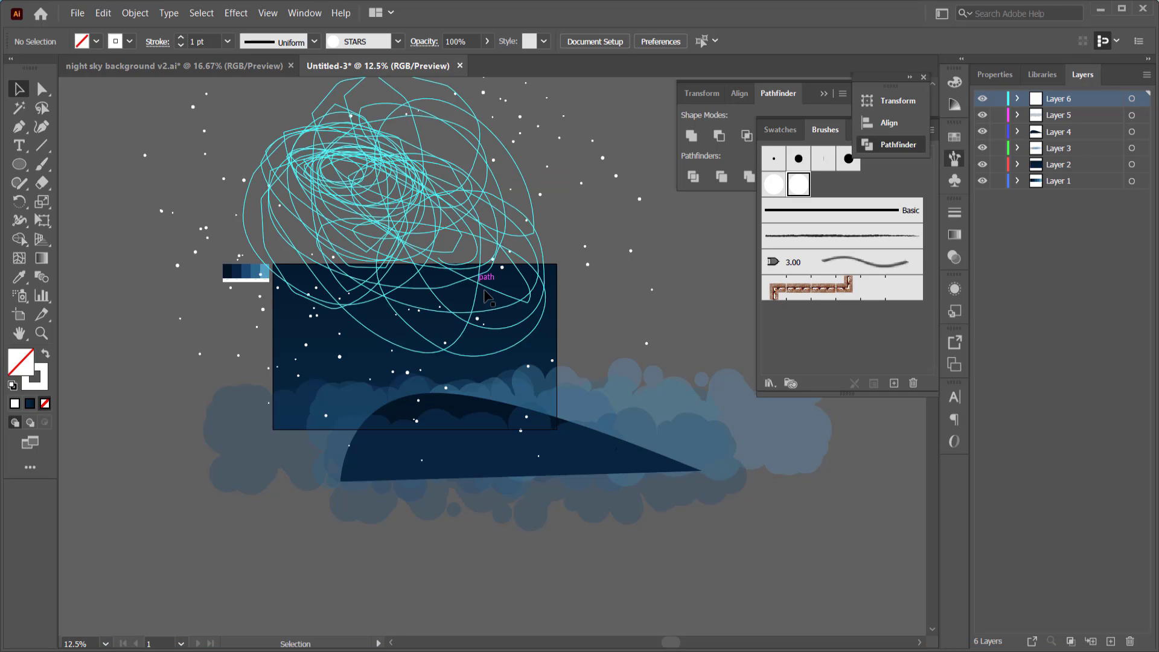
scroll(460, 204, "up", 3)
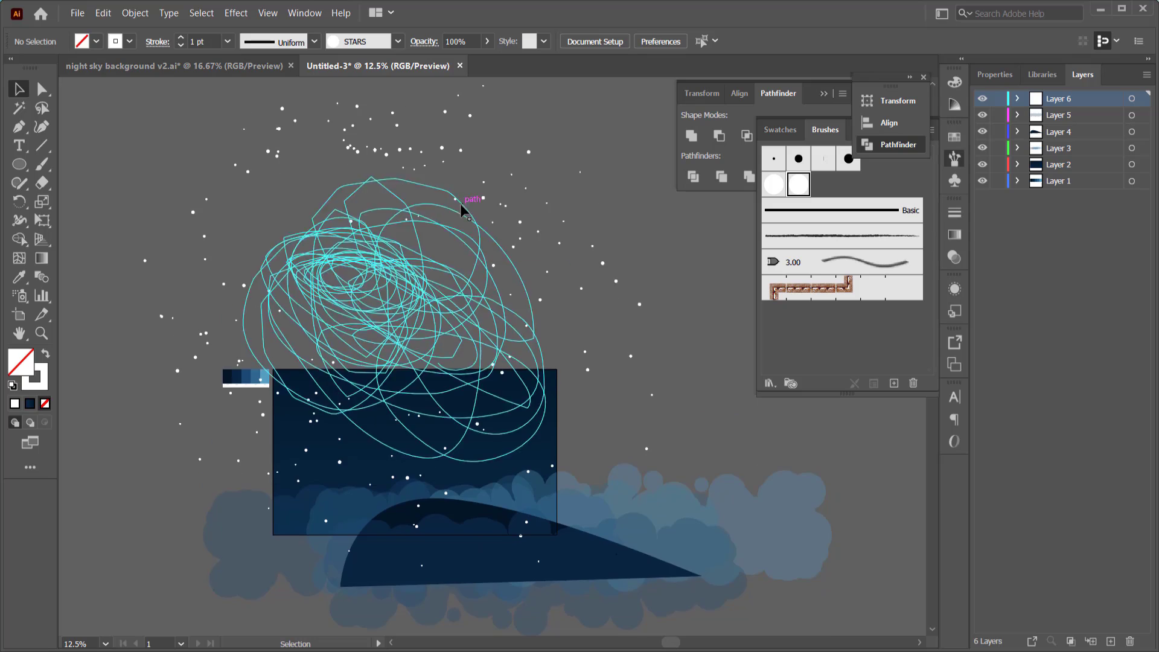
left_click(1132, 100)
left_click(135, 12)
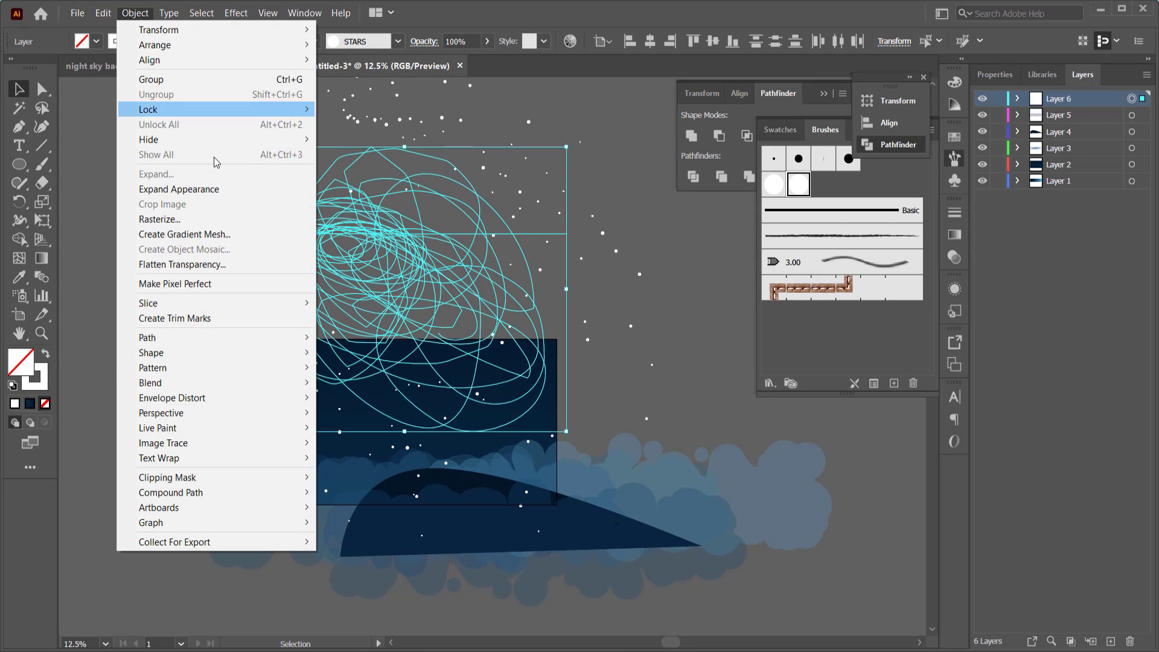
left_click(179, 189)
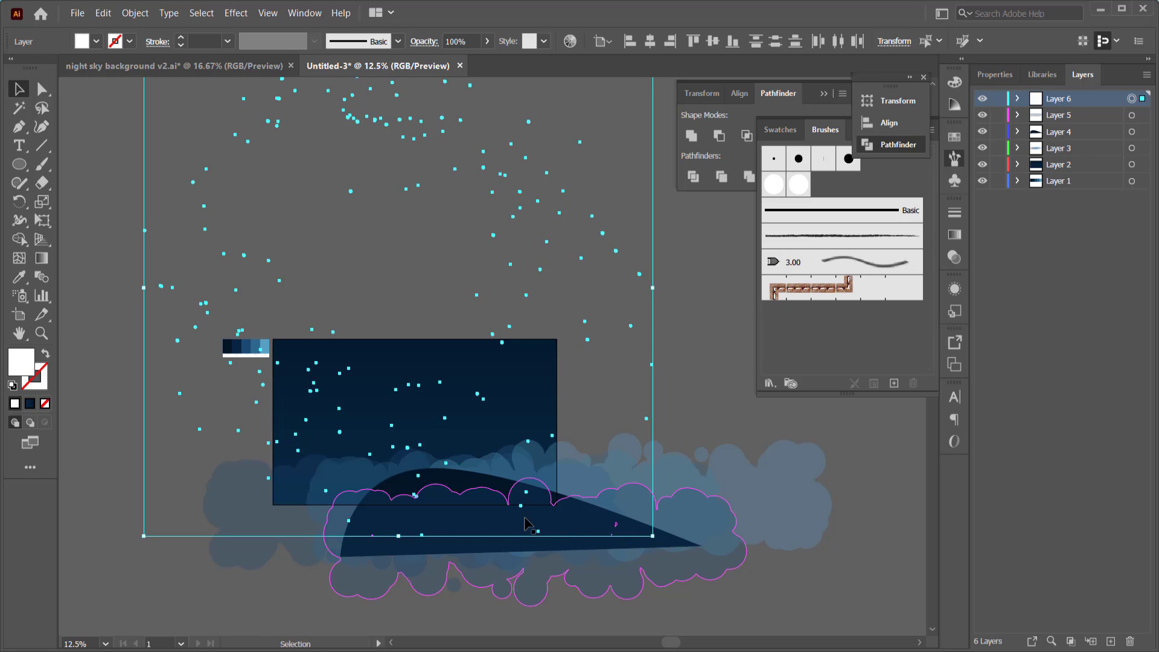
Step: Scale the stars down, shift them over the sky, and move Layer 6 beneath the clouds on Layer 3
left_click_drag(398, 535, 401, 303)
left_click_drag(411, 236, 413, 399)
left_click_drag(1077, 114, 1067, 157)
left_click(624, 285)
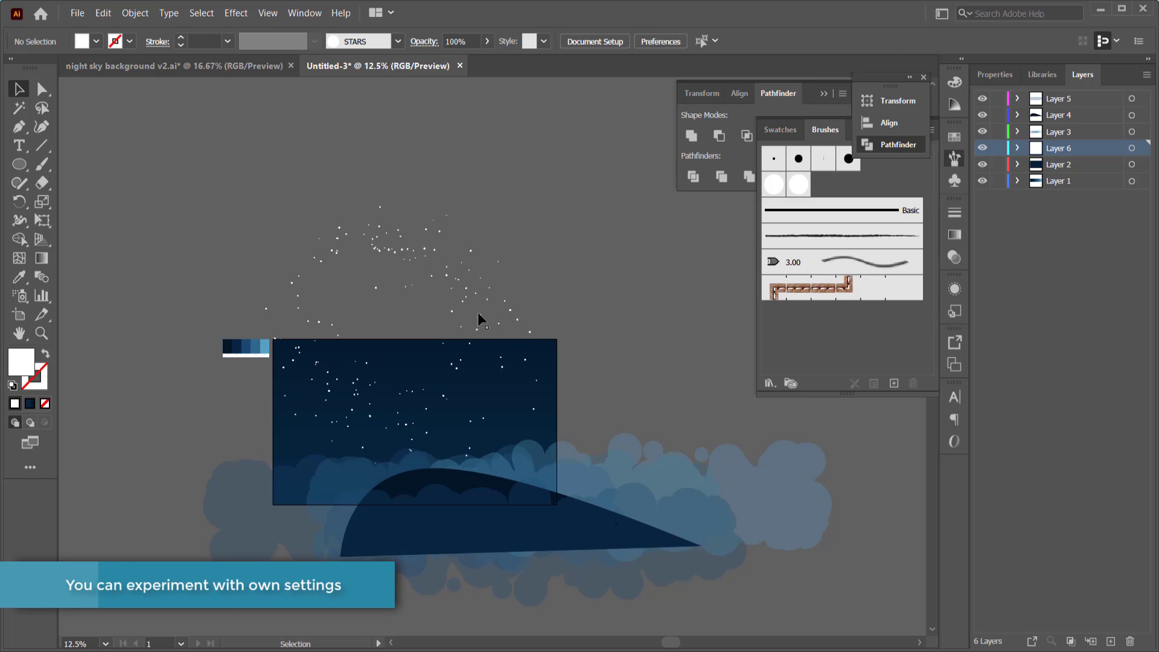
Step: Lower the star group's opacity to 70%
left_click(993, 75)
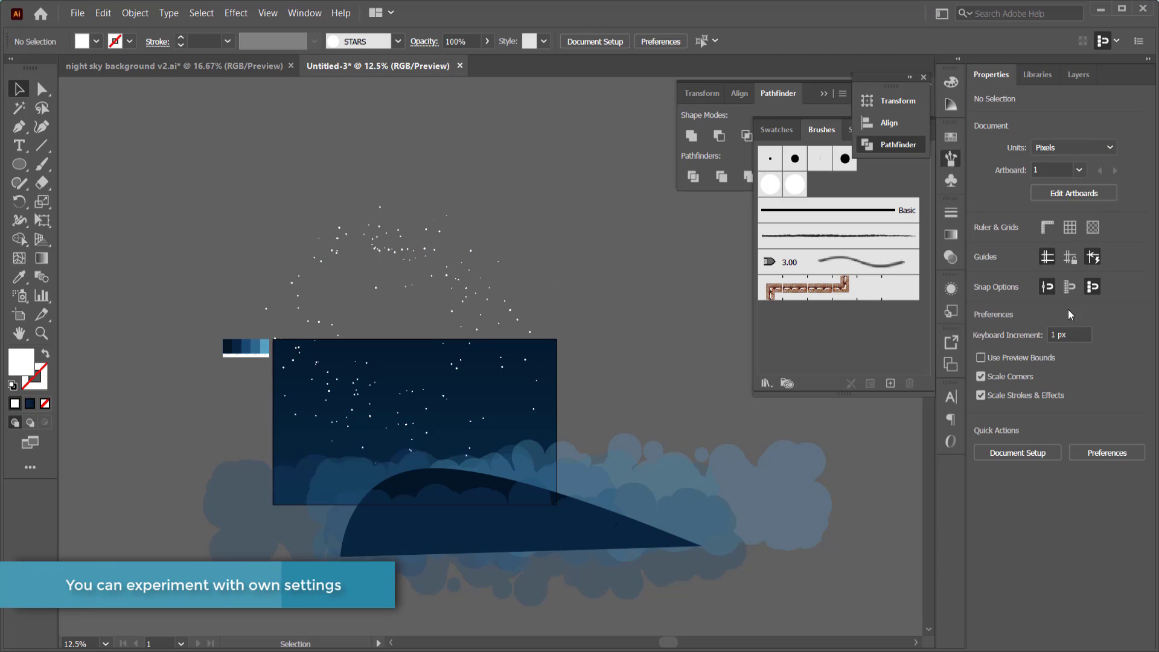
left_click(534, 415)
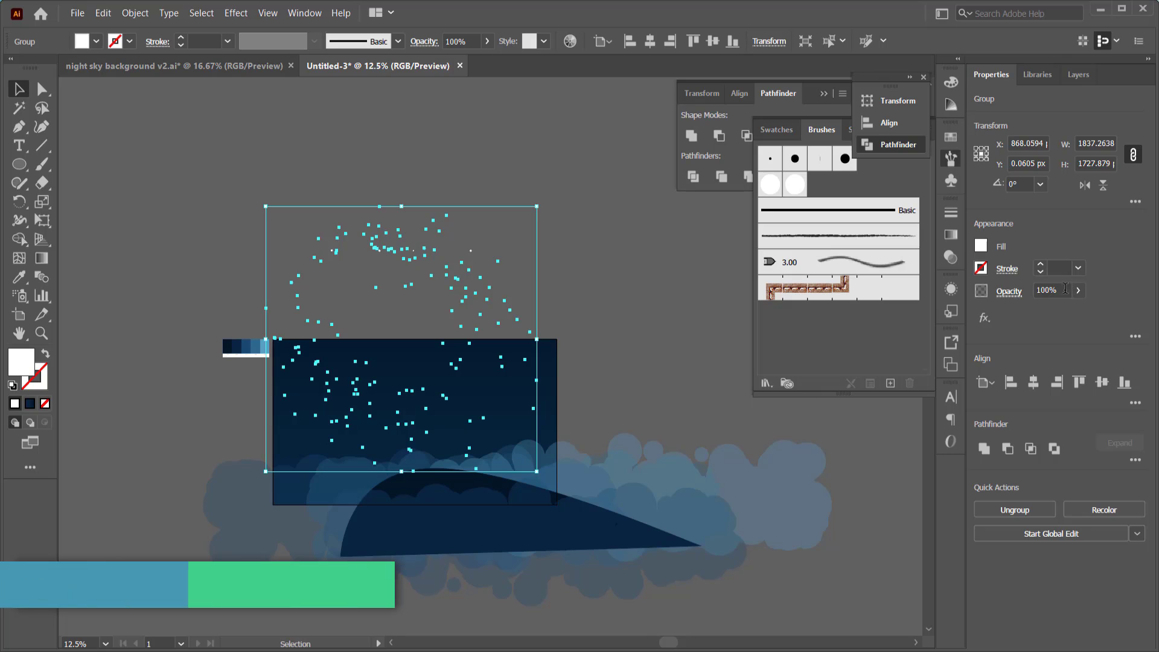
left_click(1053, 291)
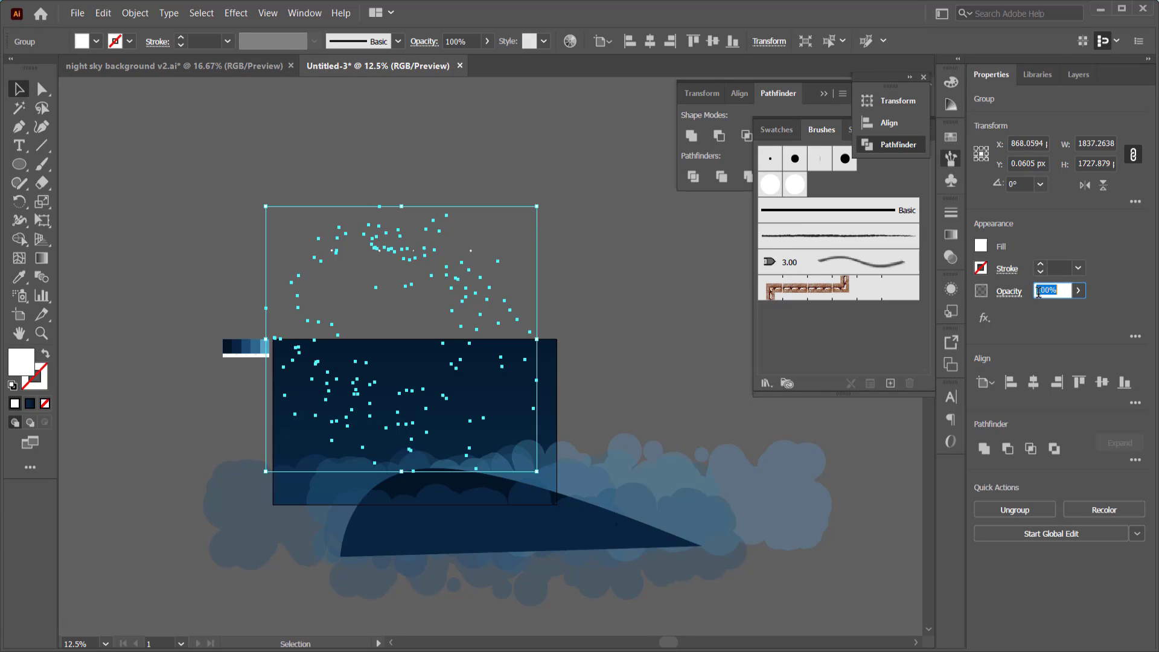
type("70")
key("Return")
left_click(606, 276)
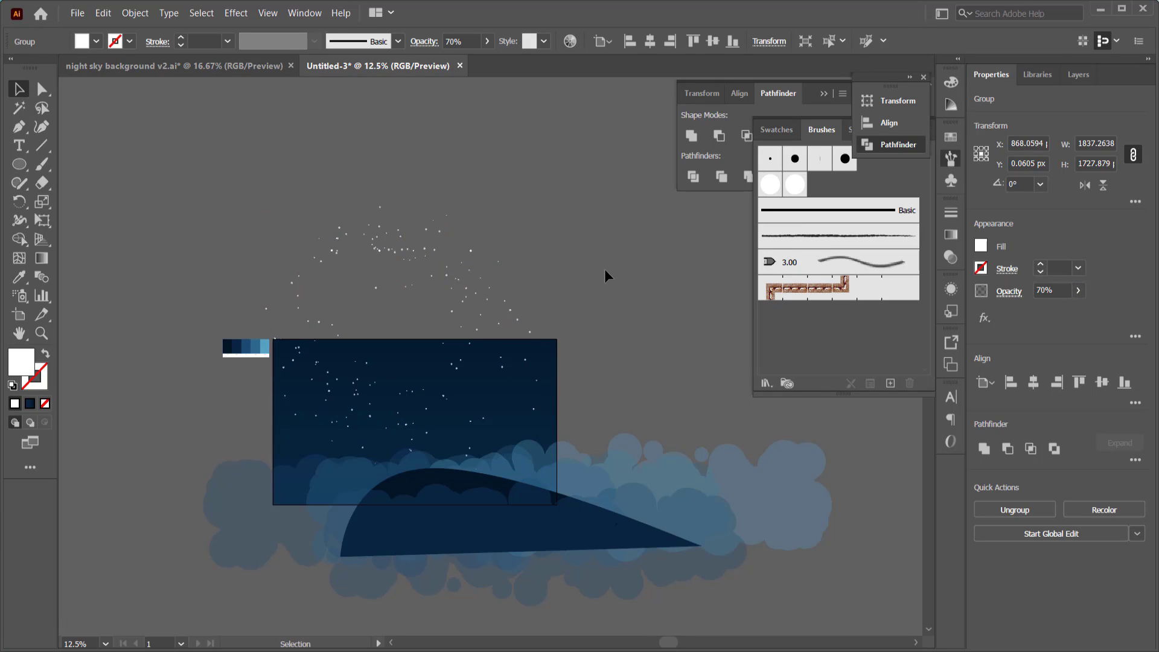
Step: Shift the star group down over the sky and nudge it slightly sideways
scroll(410, 414, "up", 1)
left_click_drag(435, 414, 432, 447)
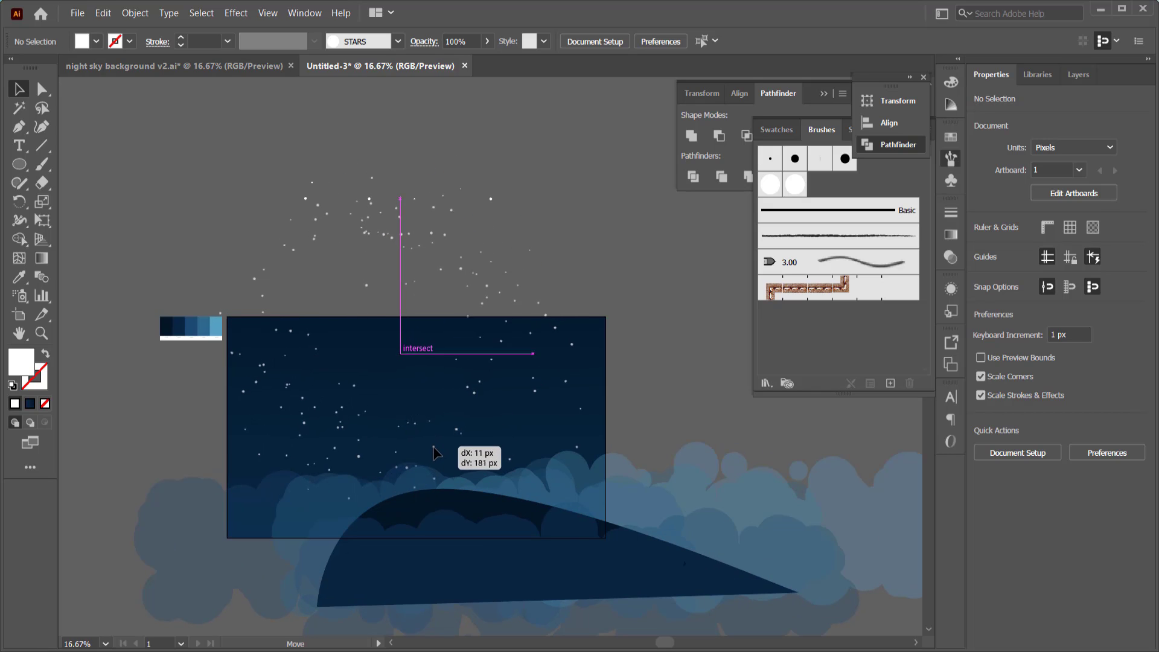
key("Escape")
left_click_drag(584, 349, 592, 352)
key("Escape")
left_click(661, 197)
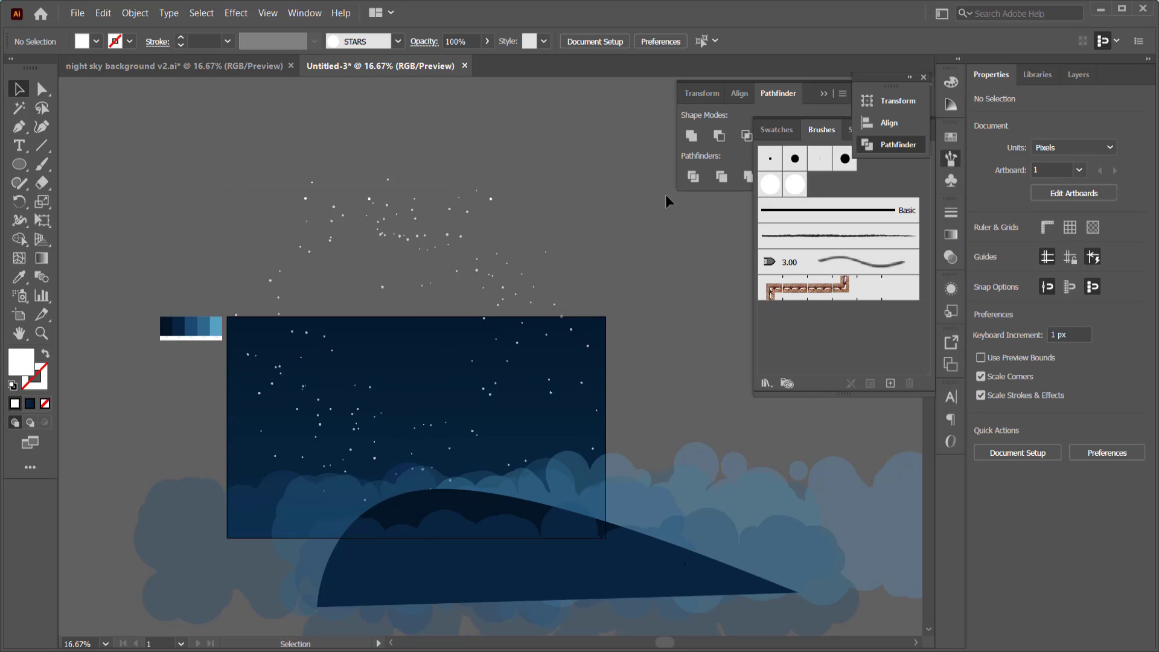
Step: Copy the deer silhouette from night sky background v2.ai and return to the Untitled-3 document
left_click(242, 71)
key("a")
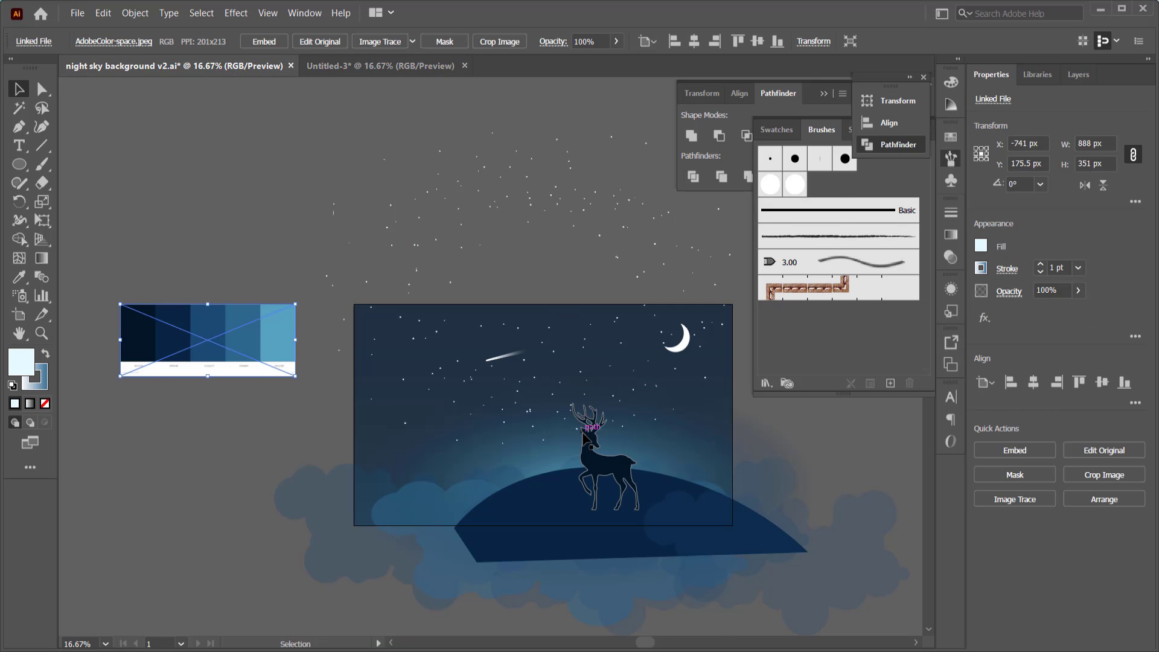
left_click(594, 459)
left_click(394, 71)
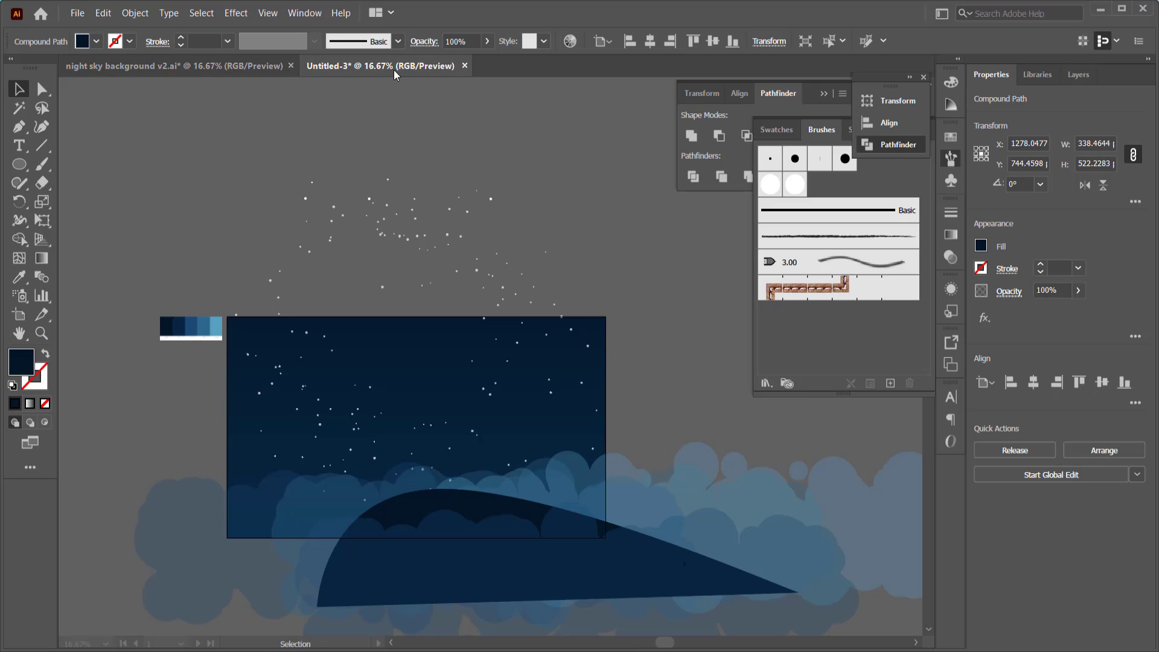
Step: Squash the star group vertically and move it up so it spreads across the sky
key("v")
left_click(517, 347)
left_click_drag(416, 176, 412, 315)
left_click_drag(457, 367, 450, 311)
left_click(638, 313)
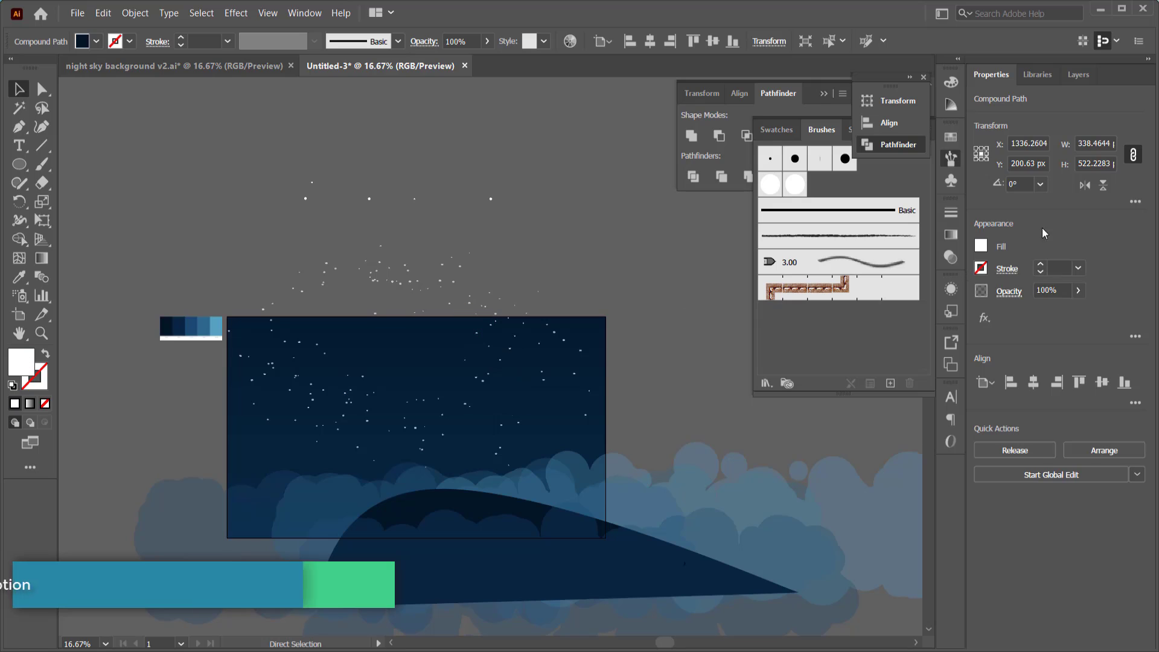
Step: Create a new layer at the top of the layer stack, paste the deer on it and place it on the hill
left_click(1078, 75)
left_click(1111, 642)
left_click(1111, 642)
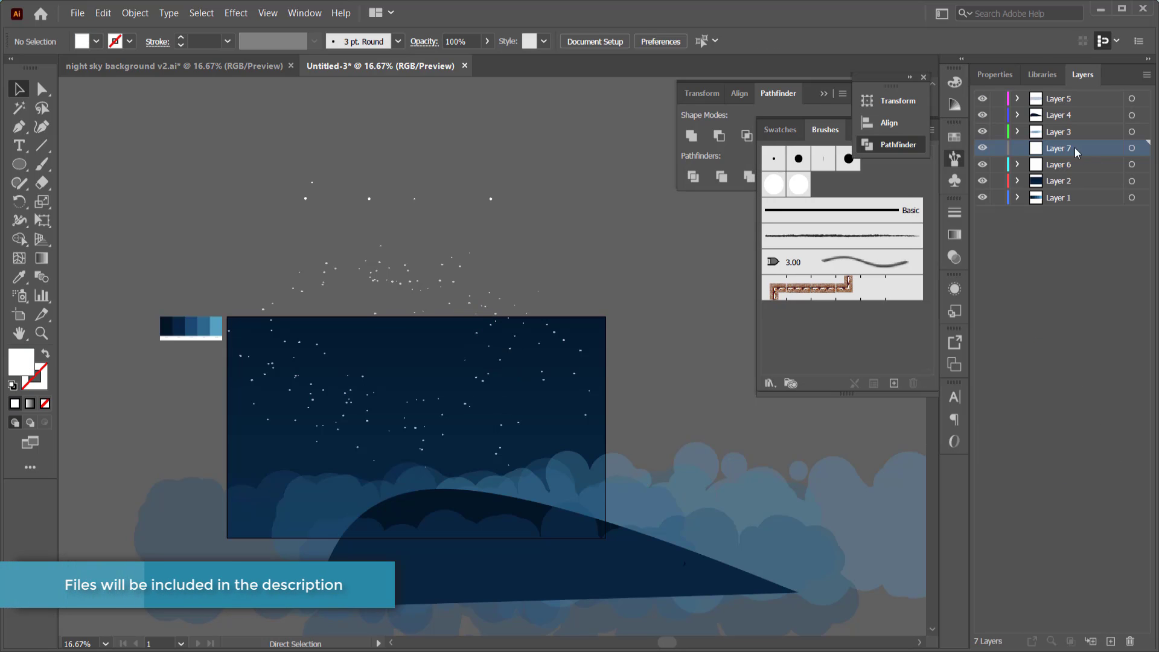
left_click_drag(1069, 96, 1069, 95)
key("ctrl+v")
left_click_drag(492, 362, 474, 472)
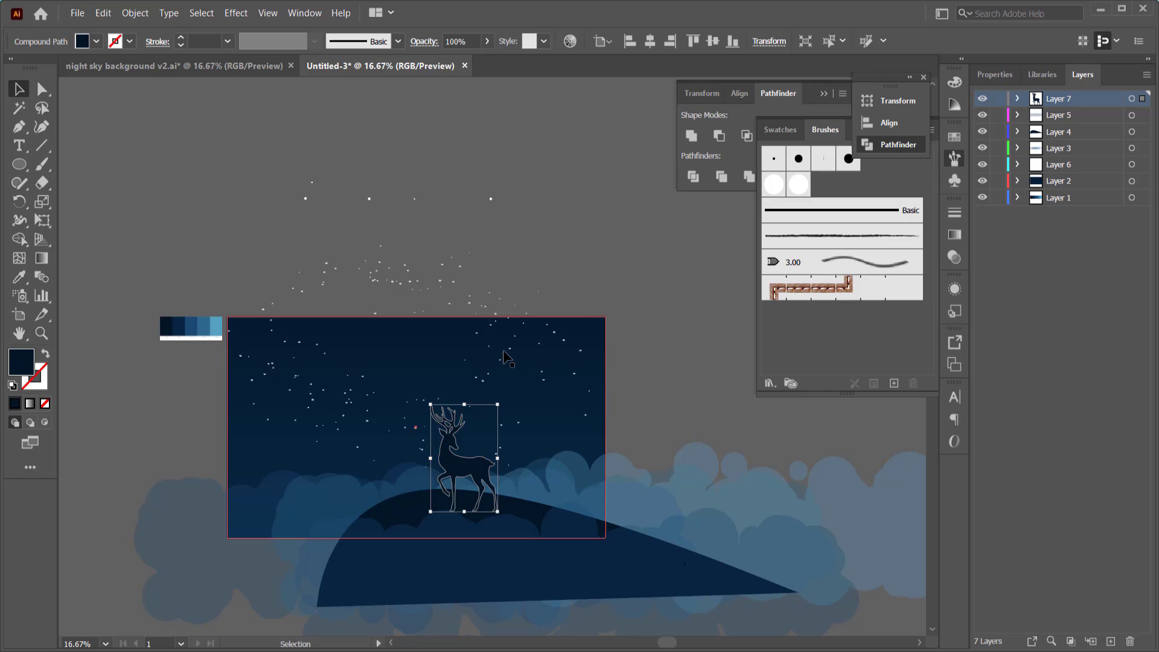
Step: Recolour the deer with the second-darkest blue sampled from the palette image
key("i")
left_click(177, 326)
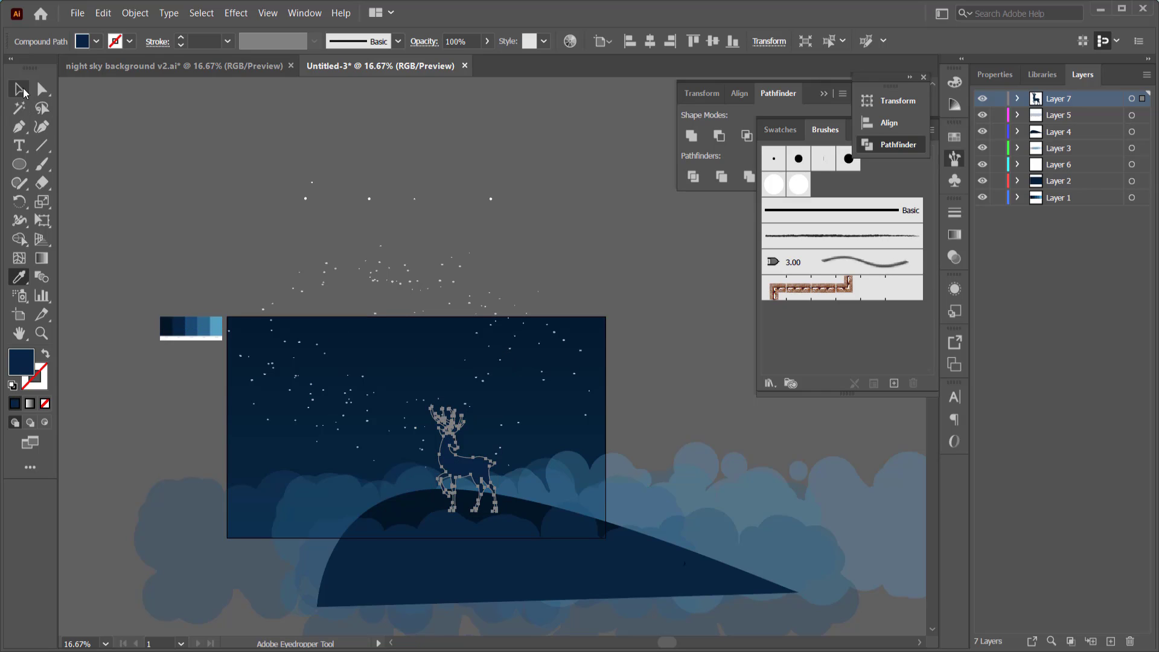
left_click(20, 90)
left_click(189, 144)
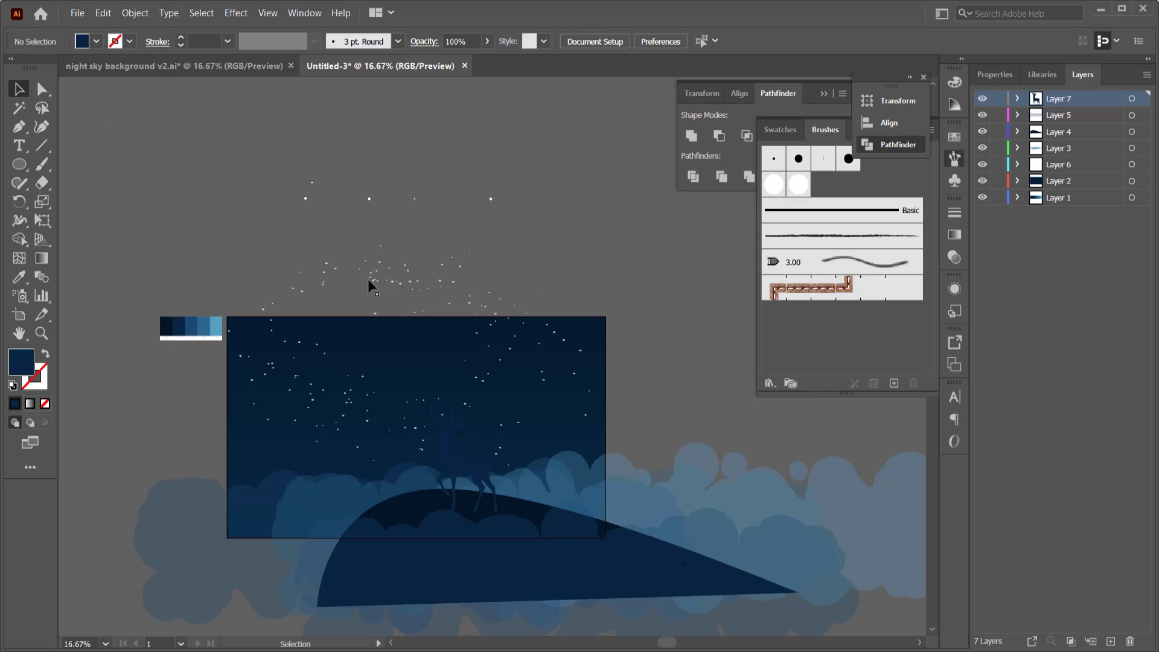
Step: Recolour the deer with the darkest navy sampled from the palette image
key("i")
left_click(170, 326)
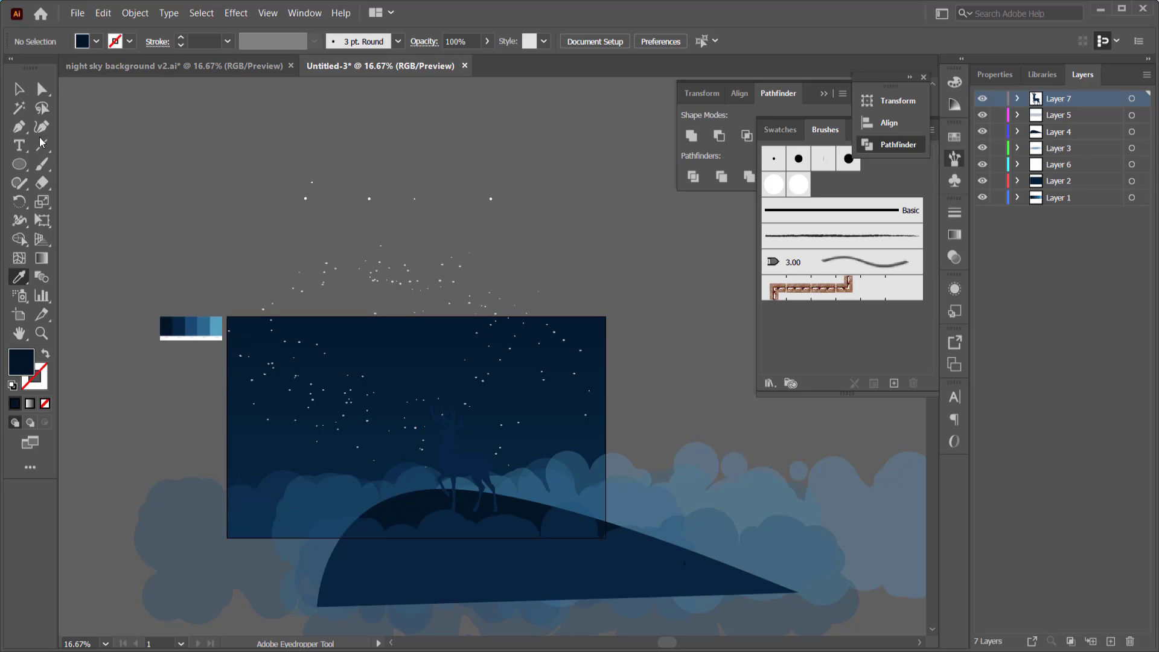
left_click(20, 90)
left_click(459, 459)
key("i")
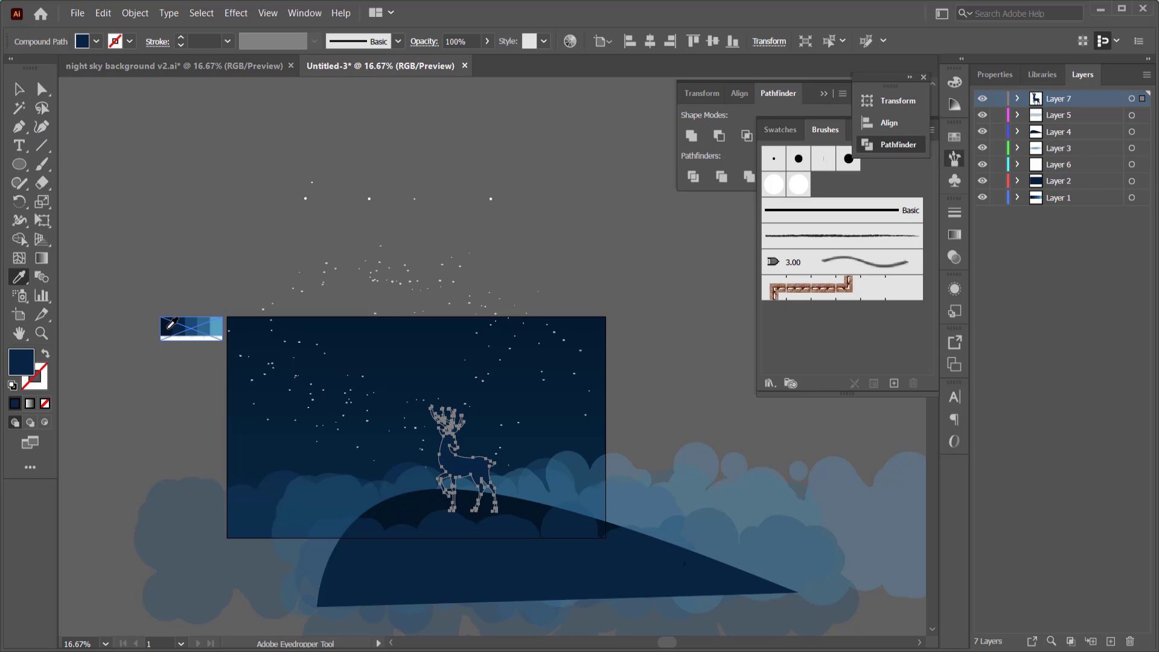
left_click(170, 326)
left_click(19, 89)
left_click(188, 169)
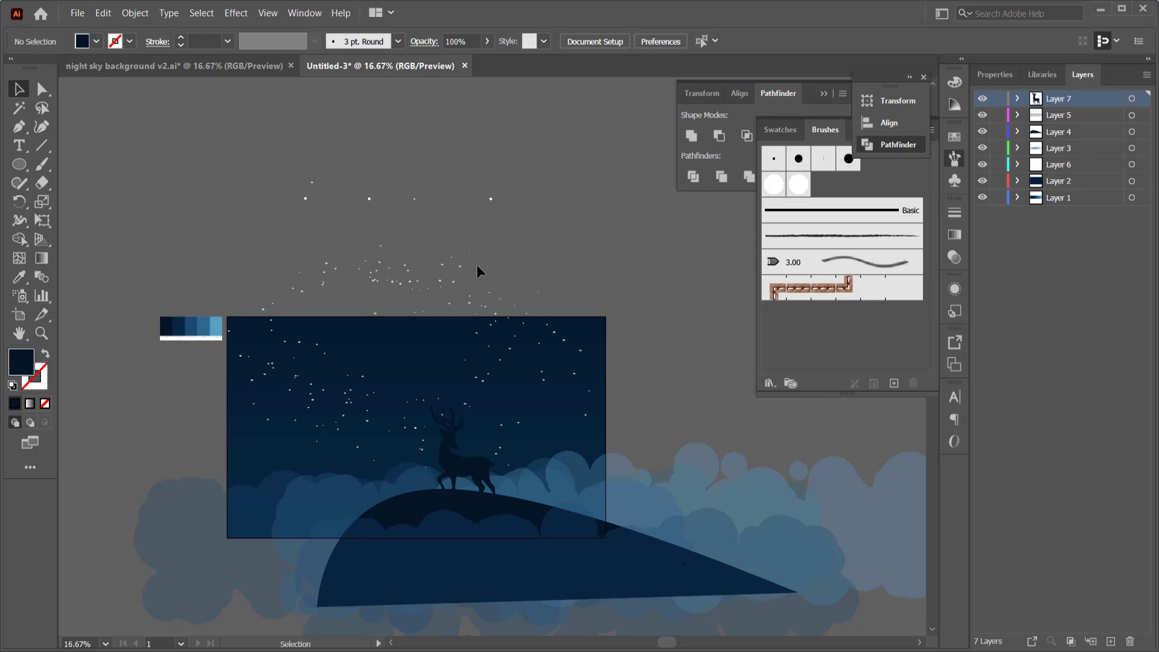
Step: Set the deer's fill to black, hex 000000
double_click(18, 371)
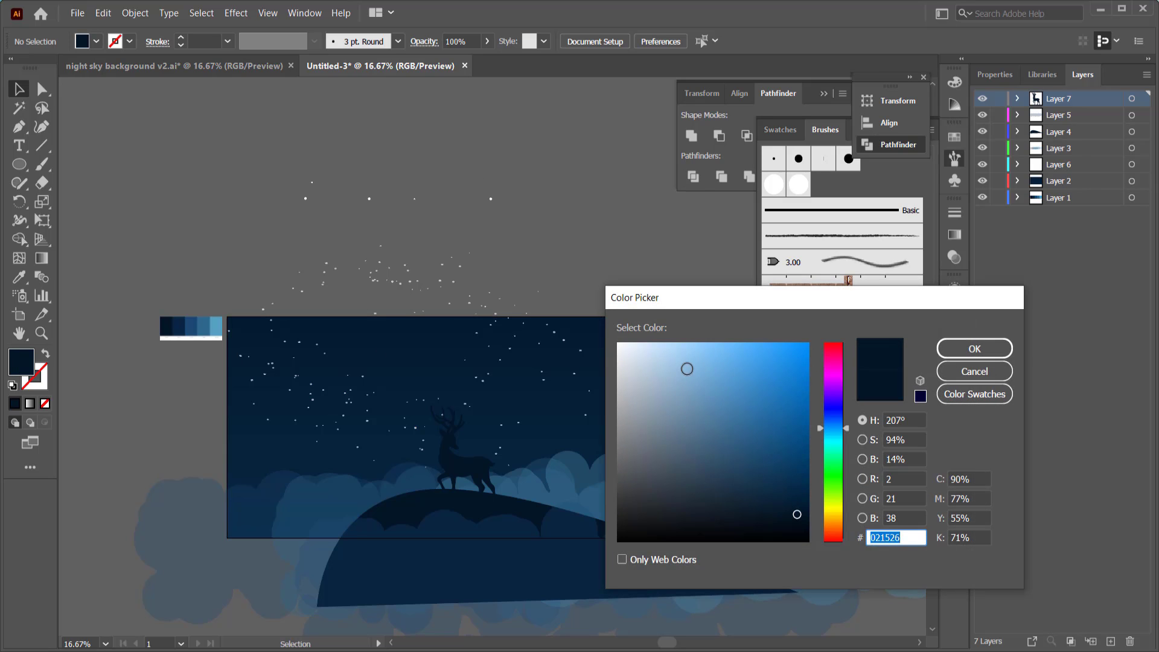
type("000000")
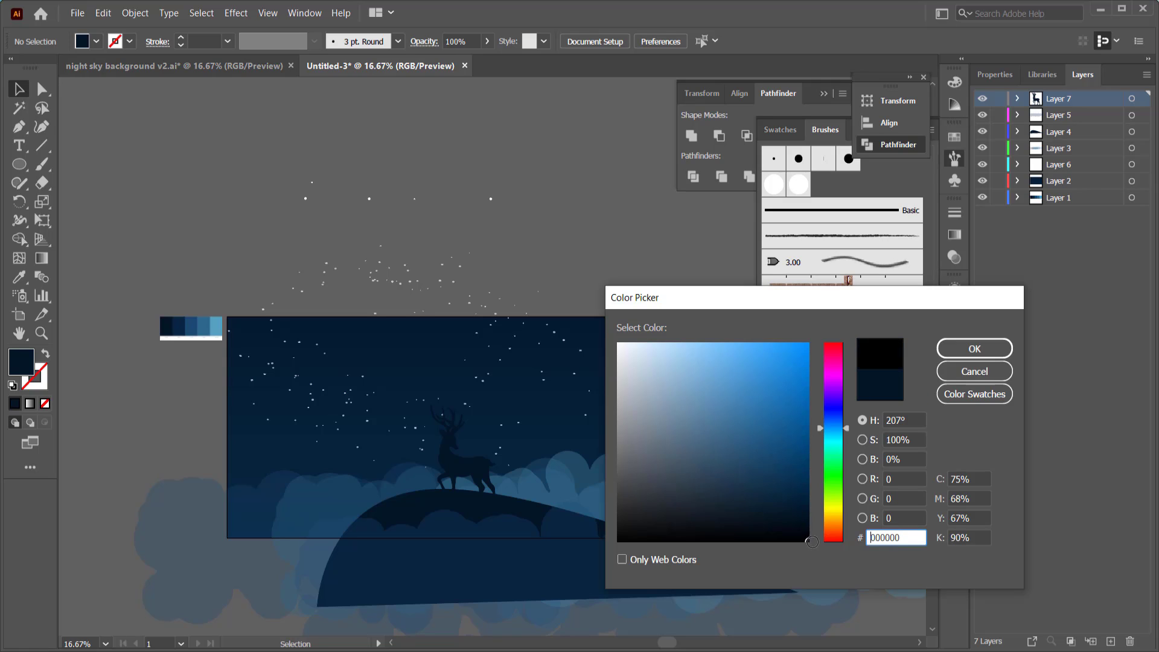
left_click(974, 349)
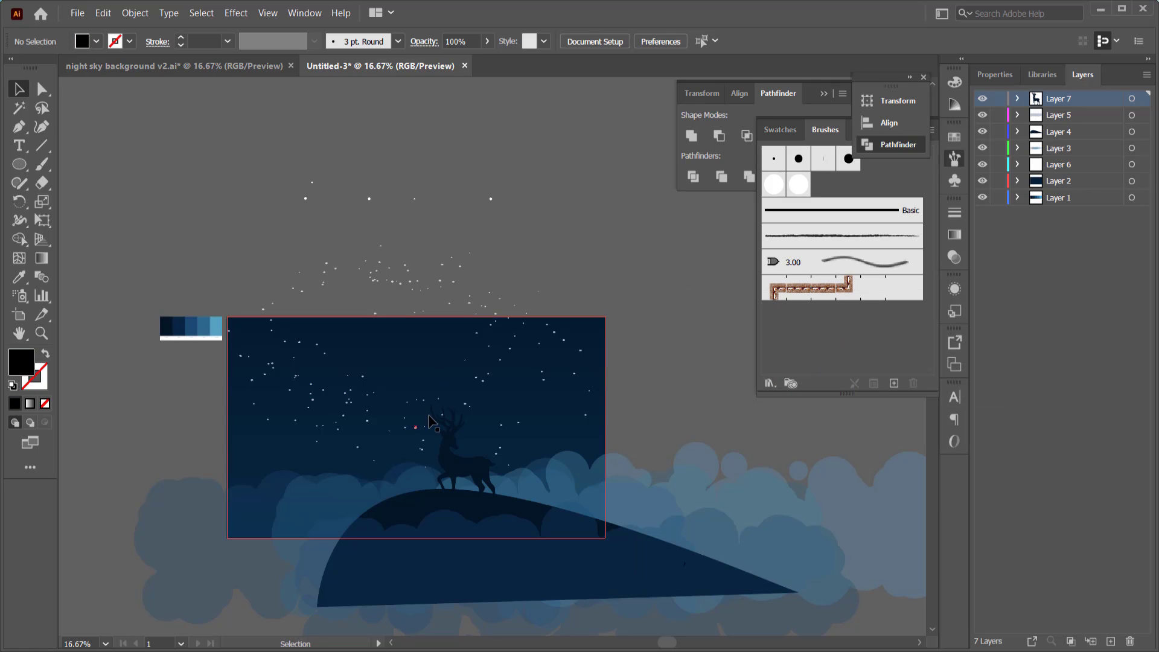
left_click(459, 465)
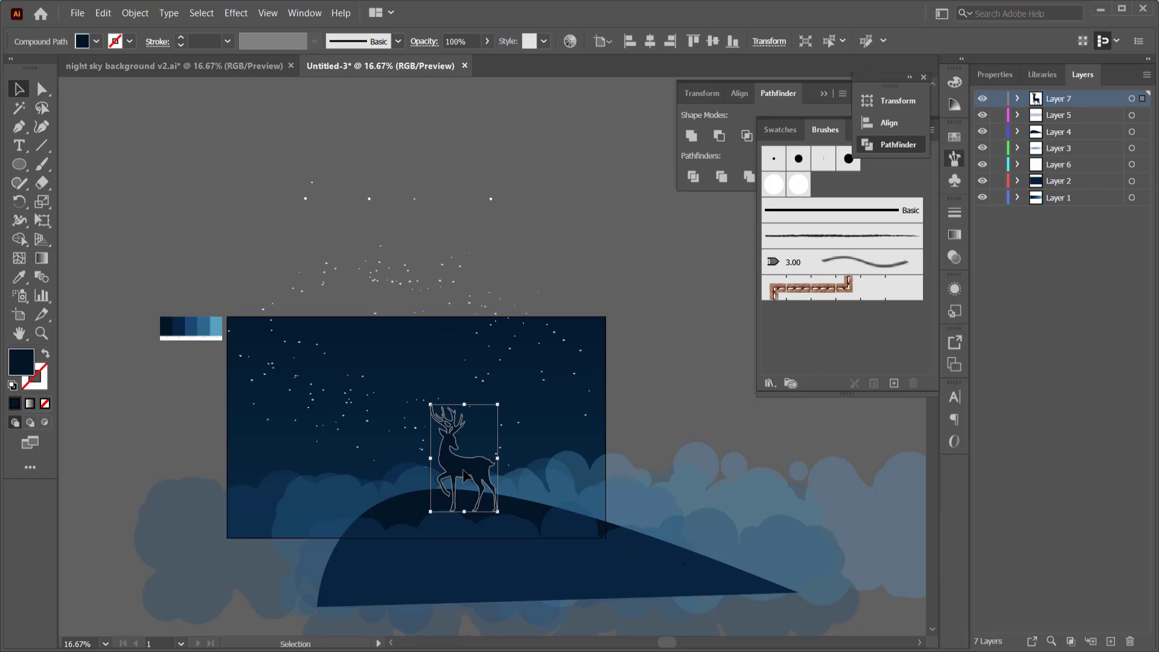
double_click(21, 371)
type("000000")
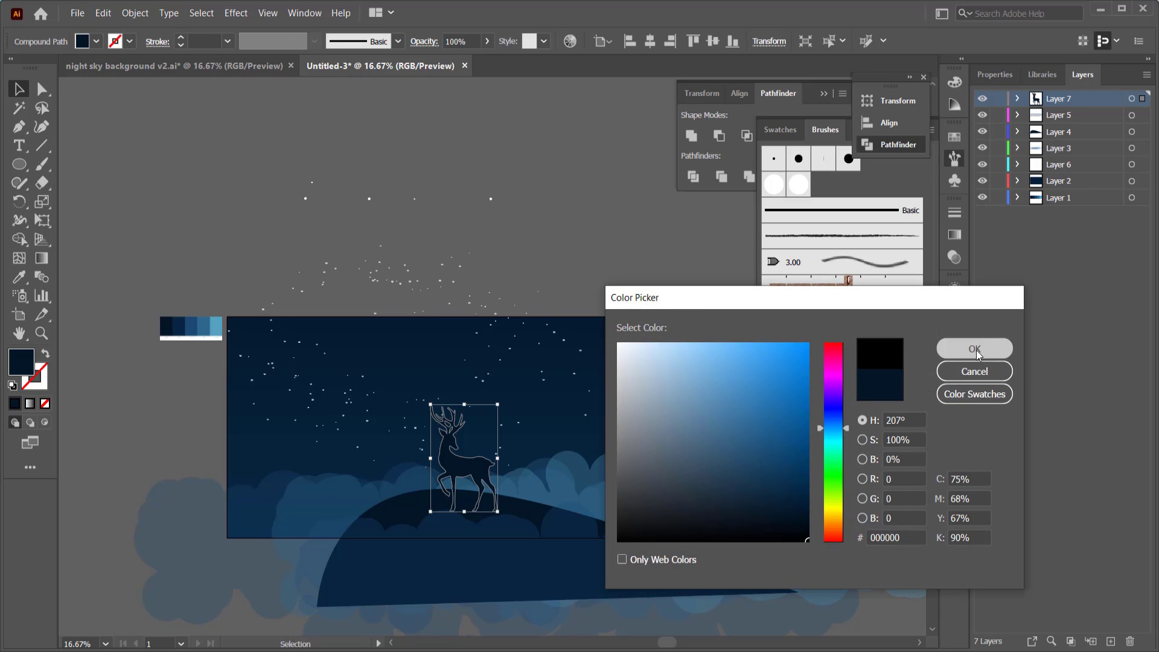
left_click(975, 349)
left_click(161, 138)
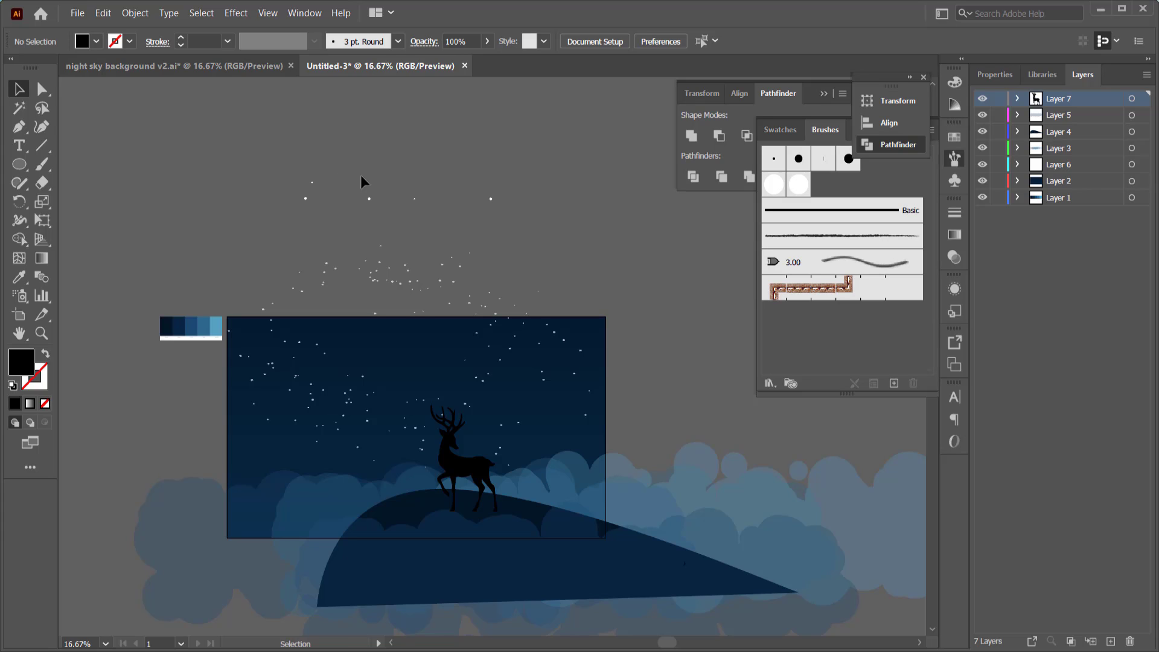
Step: Add a new layer directly above Layer 6 and draw a wide, flat ellipse behind the deer, extending past both sides of the artboard
left_click(1077, 149)
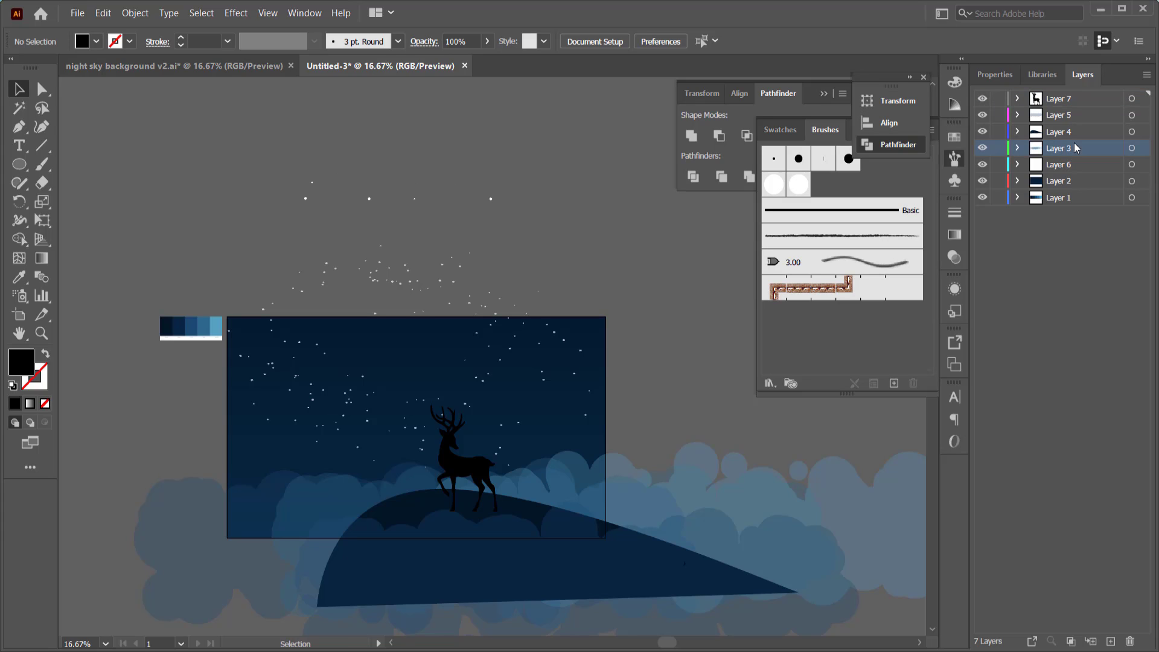
left_click(1069, 168)
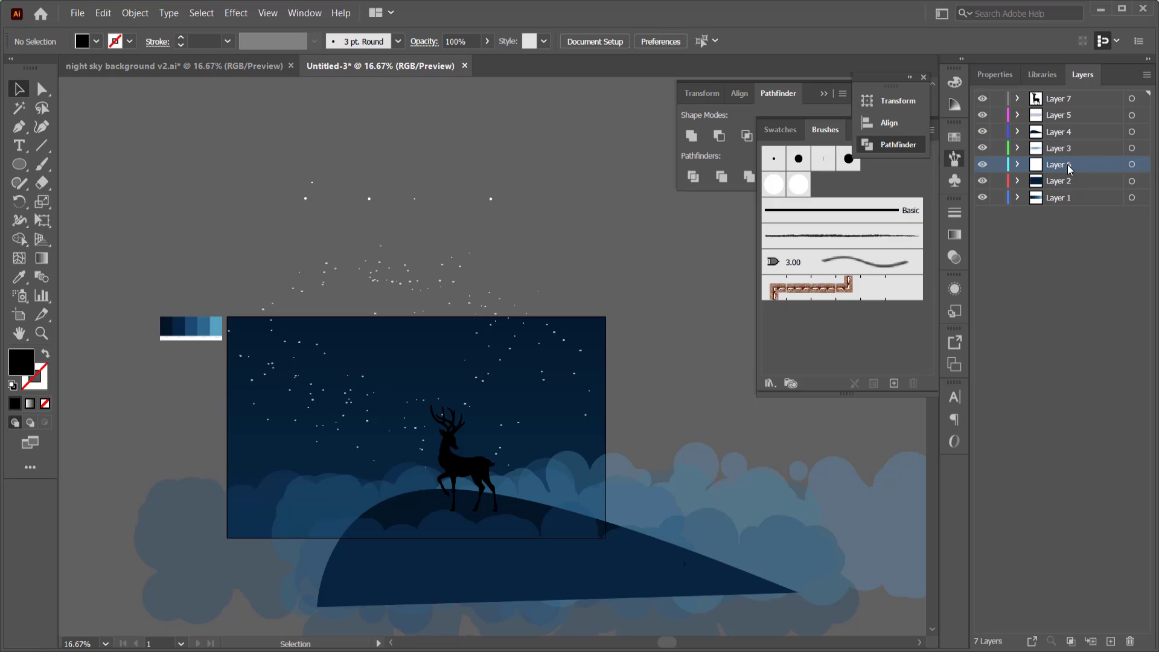
left_click(1110, 640)
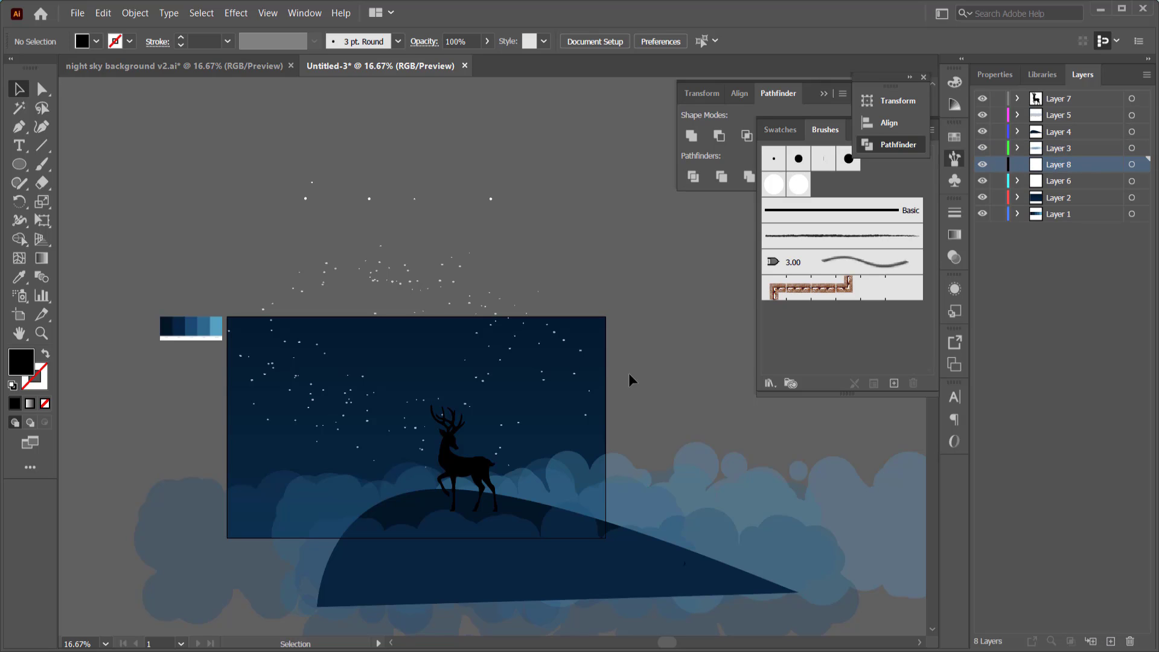
key("l")
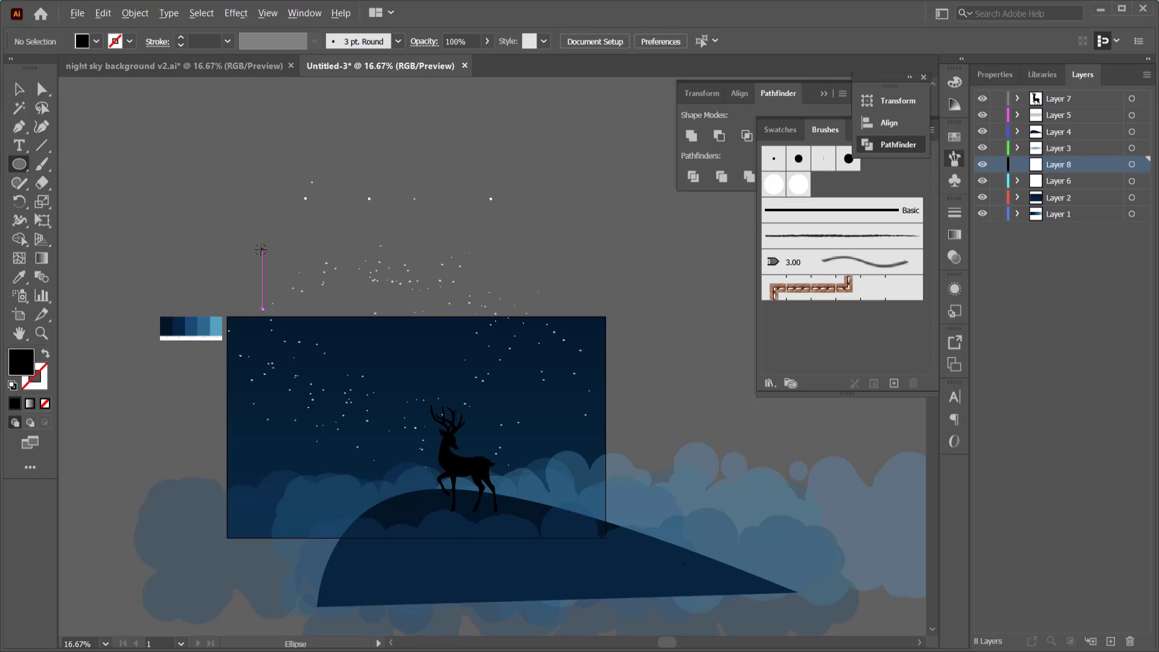
scroll(261, 251, "down", 1)
left_click_drag(193, 364, 255, 392)
left_click_drag(324, 400, 611, 438)
Step: Fill the ellipse with a radial gradient whose outer stop has 0% opacity
left_click(30, 404)
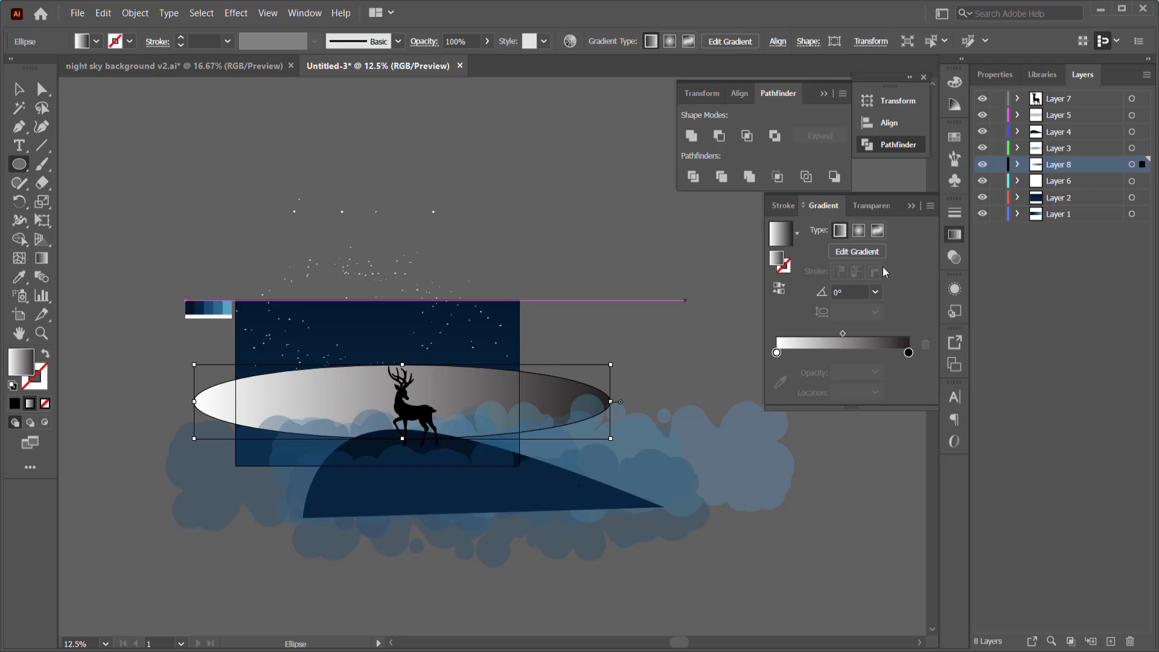
left_click(860, 231)
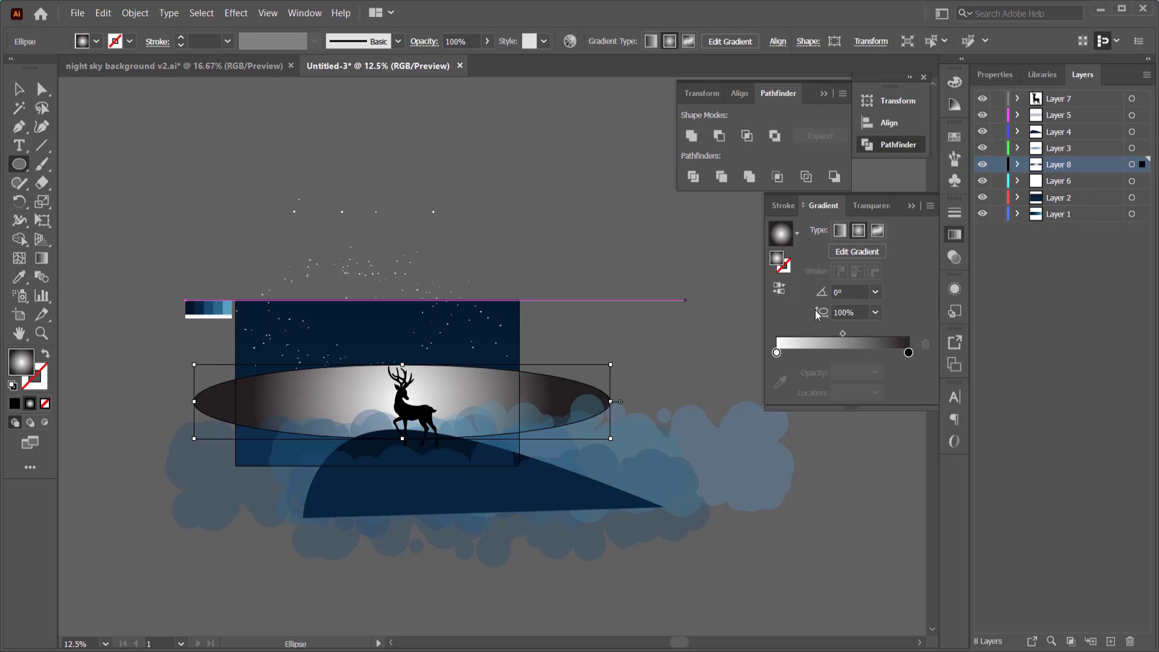
left_click(909, 353)
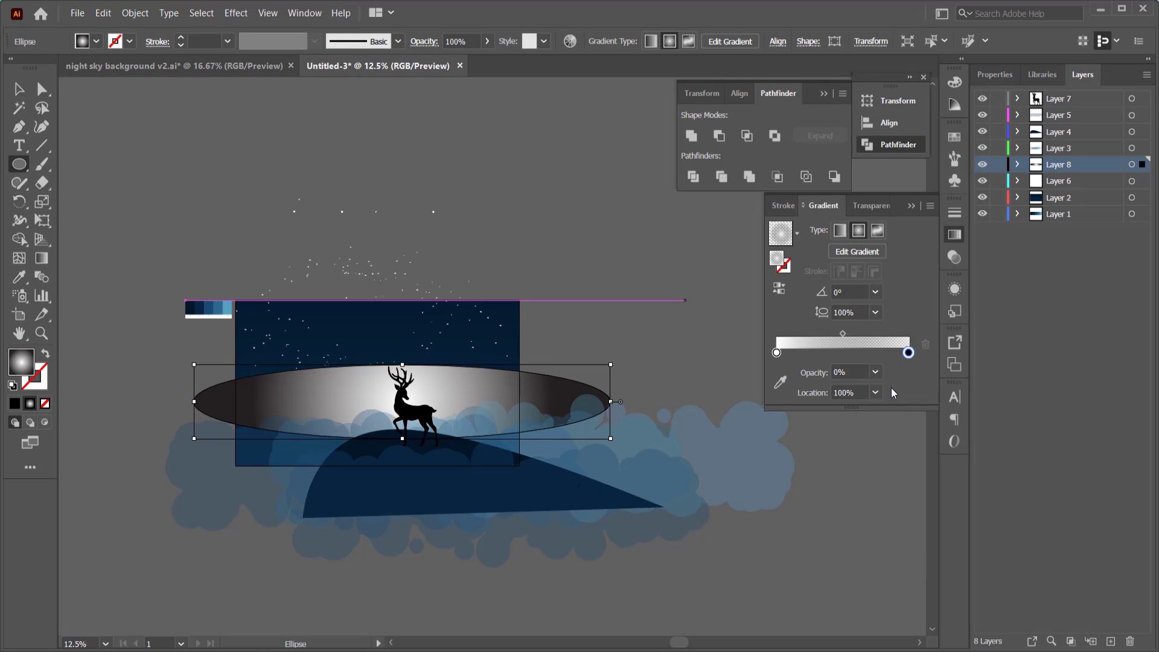
Step: Colour the gradient's inner stop with the palette's lightest blue and flatten the radial gradient to an aspect ratio of about 20.64%
key("g")
left_click(777, 353)
left_click(780, 363)
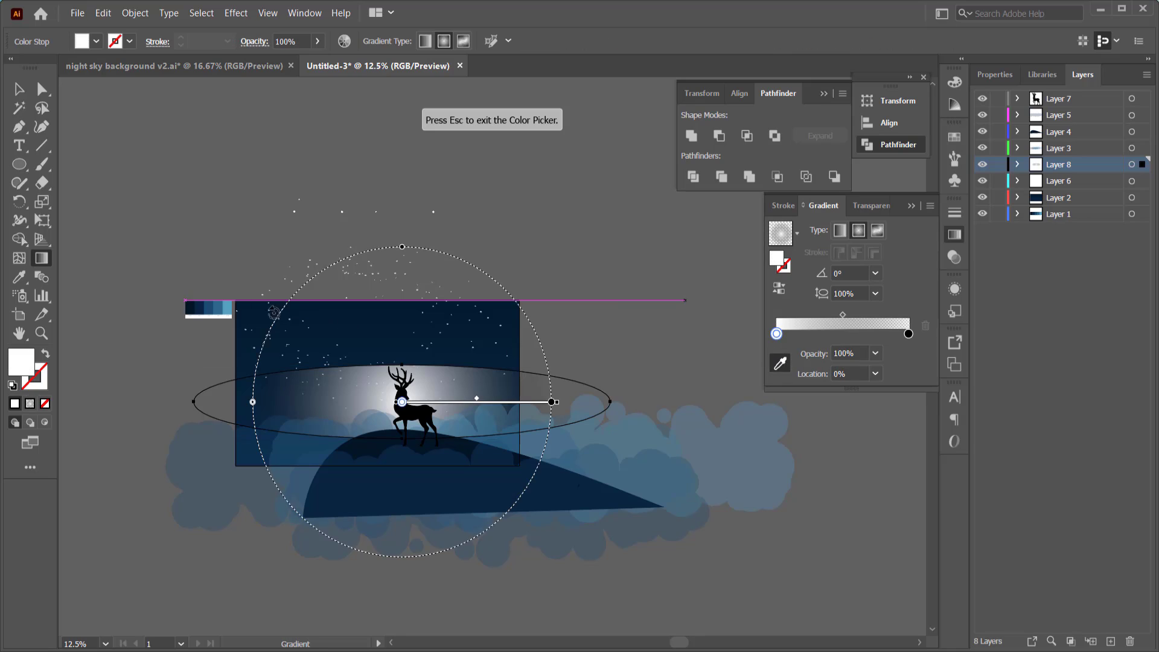
left_click(228, 308)
left_click(42, 258)
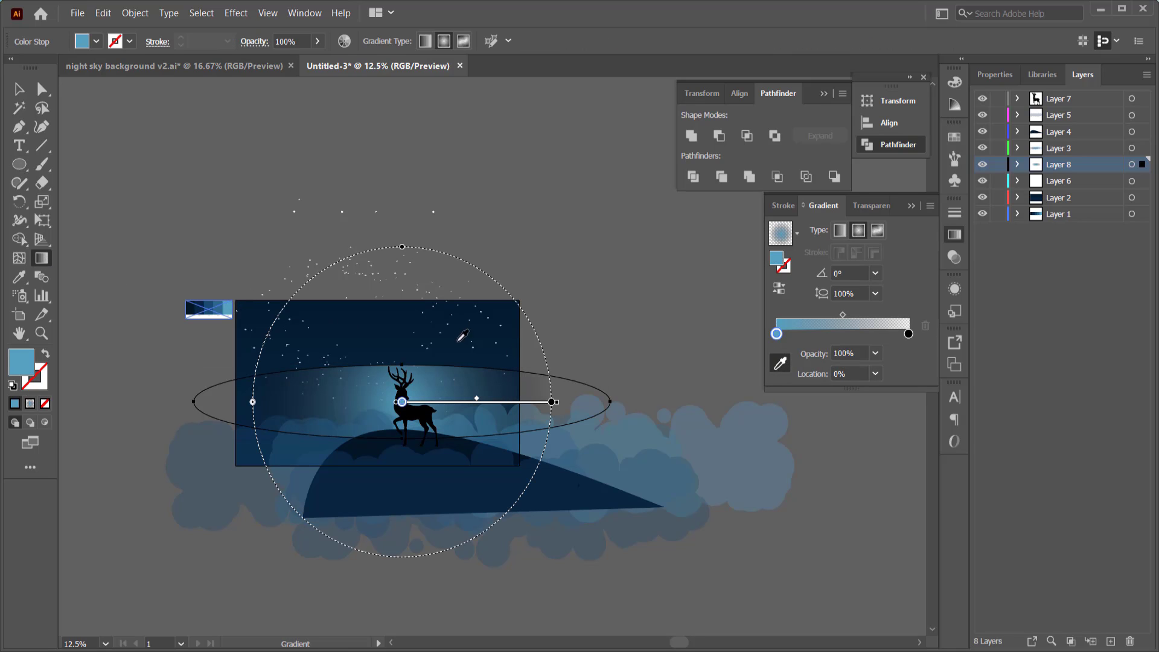
key("Escape")
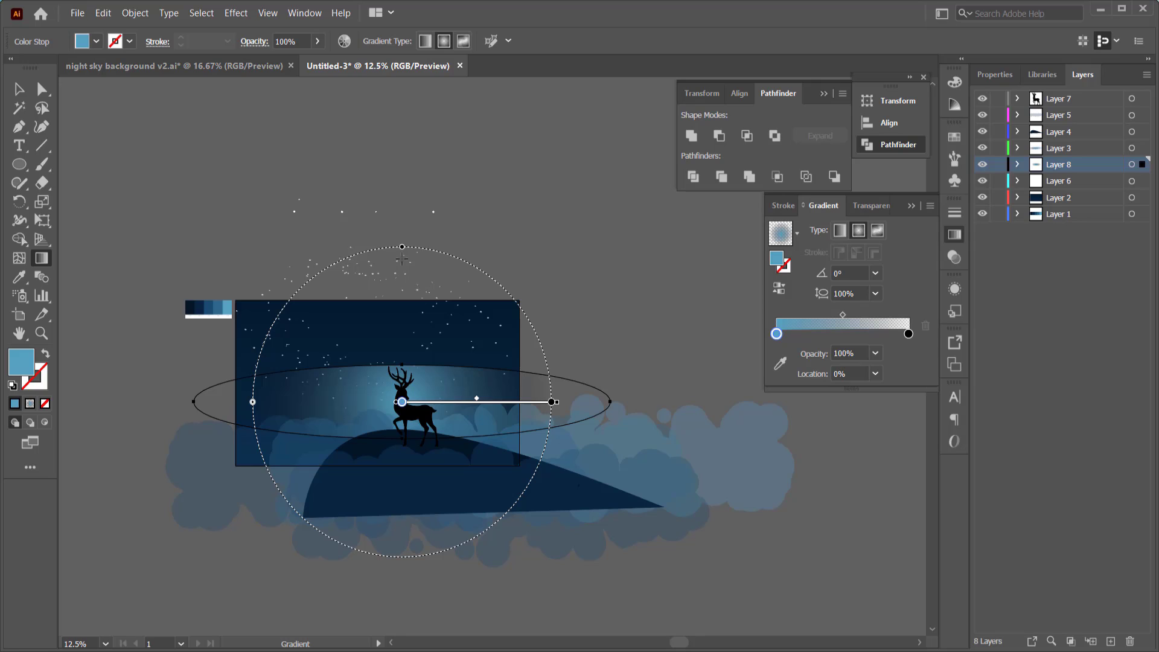
left_click_drag(402, 247, 412, 374)
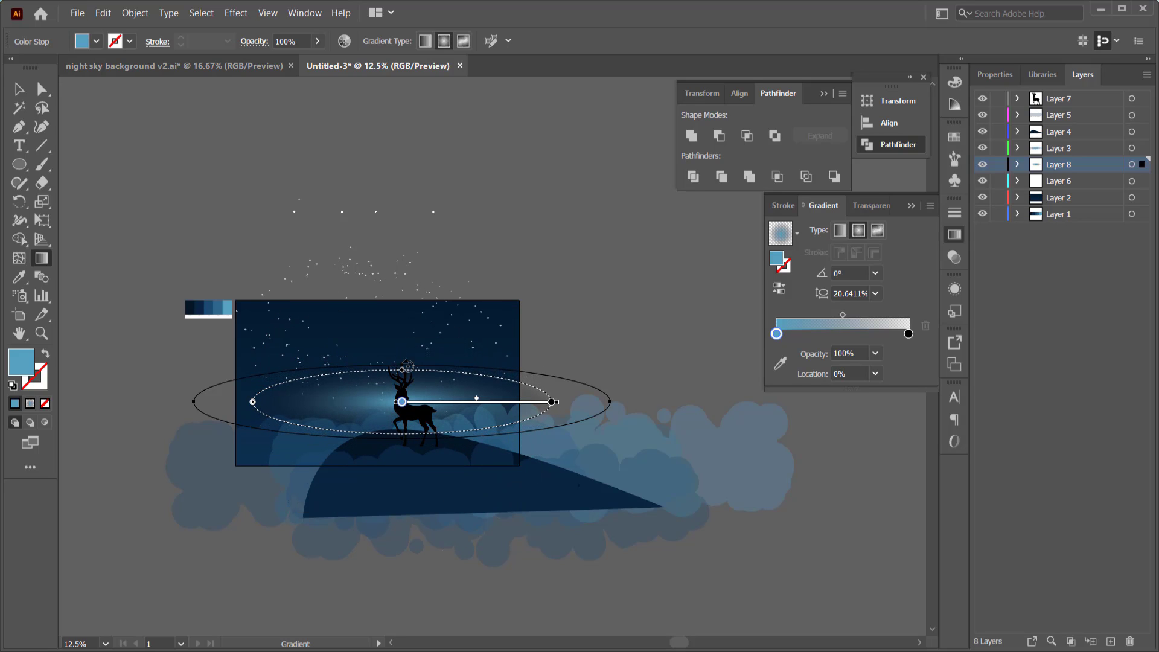
Step: Enlarge the glow ellipse well beyond both sides of the artboard and centre it behind the deer on the hill
left_click(18, 89)
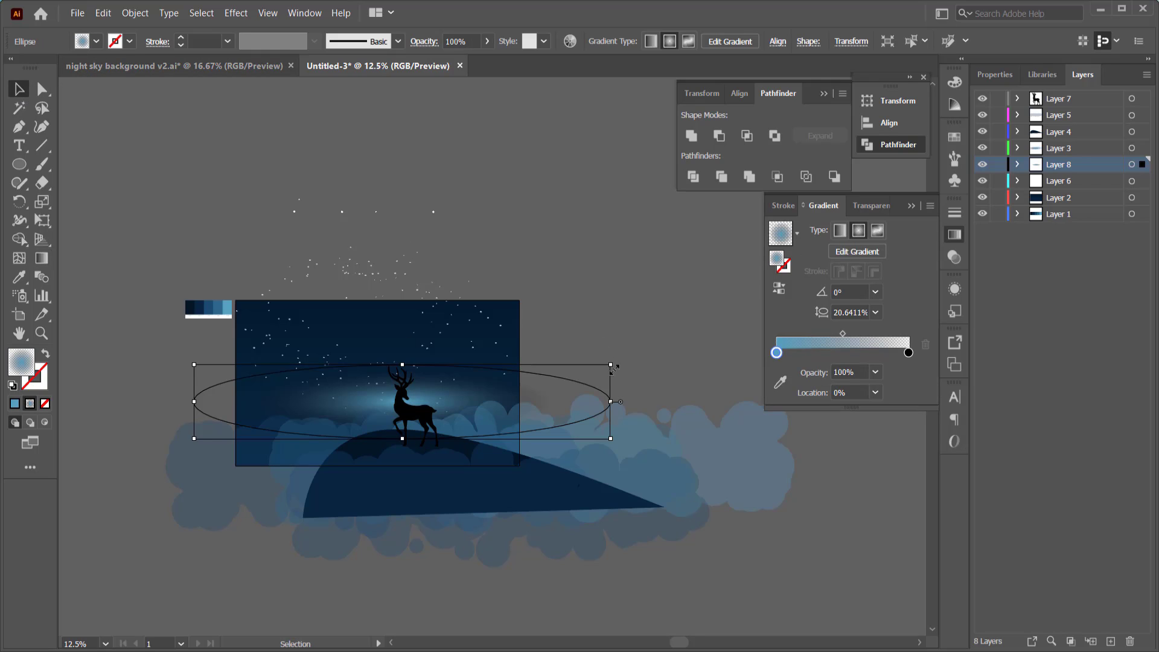
left_click(595, 284)
left_click(509, 389)
left_click_drag(614, 362, 874, 230)
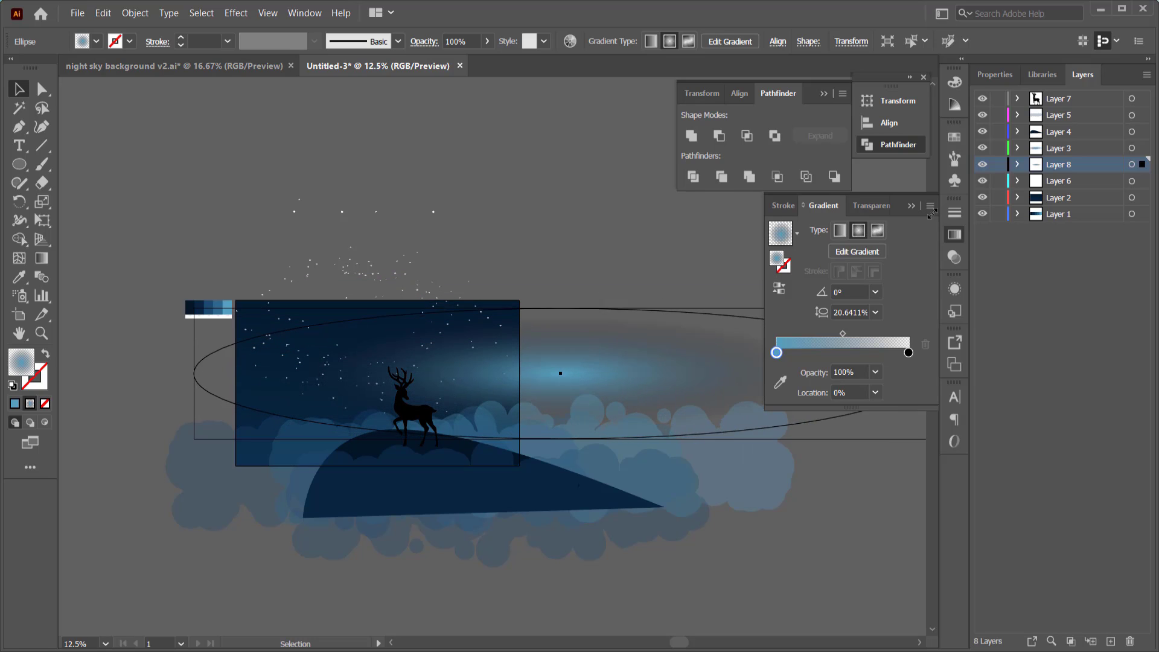
left_click_drag(542, 409, 461, 435)
scroll(322, 378, "up", 2)
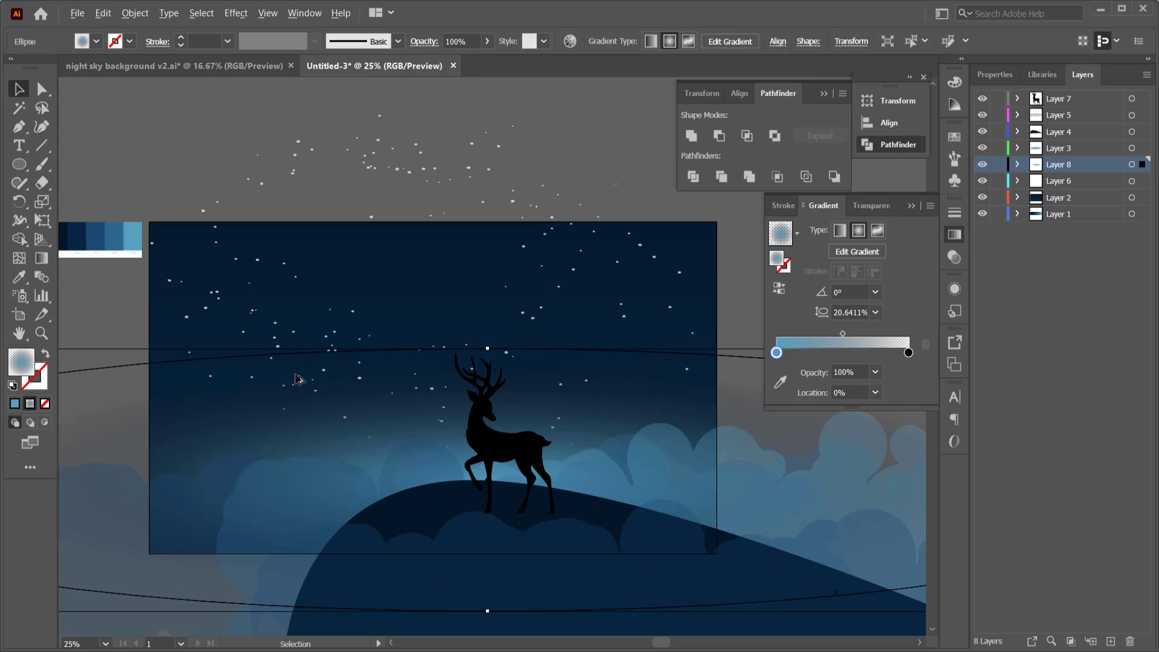
scroll(296, 378, "down", 1)
left_click(687, 263)
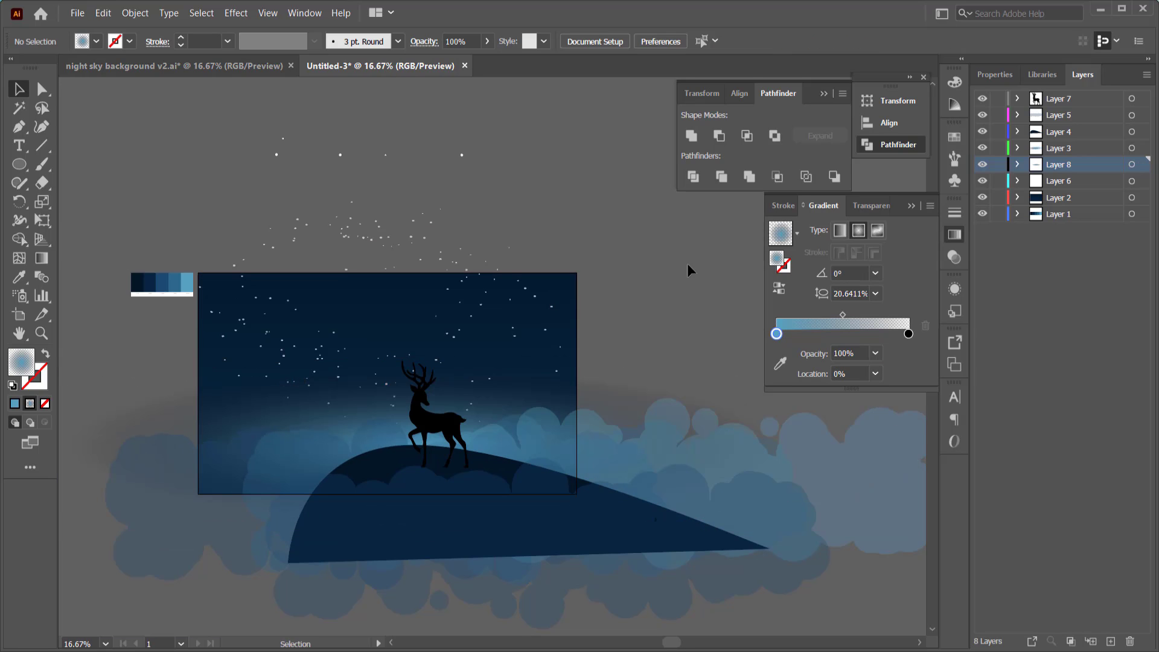
left_click(983, 164)
left_click(983, 164)
left_click_drag(475, 408, 475, 419)
left_click_drag(475, 411, 474, 410)
Step: Add a new layer above Layer 7 for the moon
left_click(1075, 96)
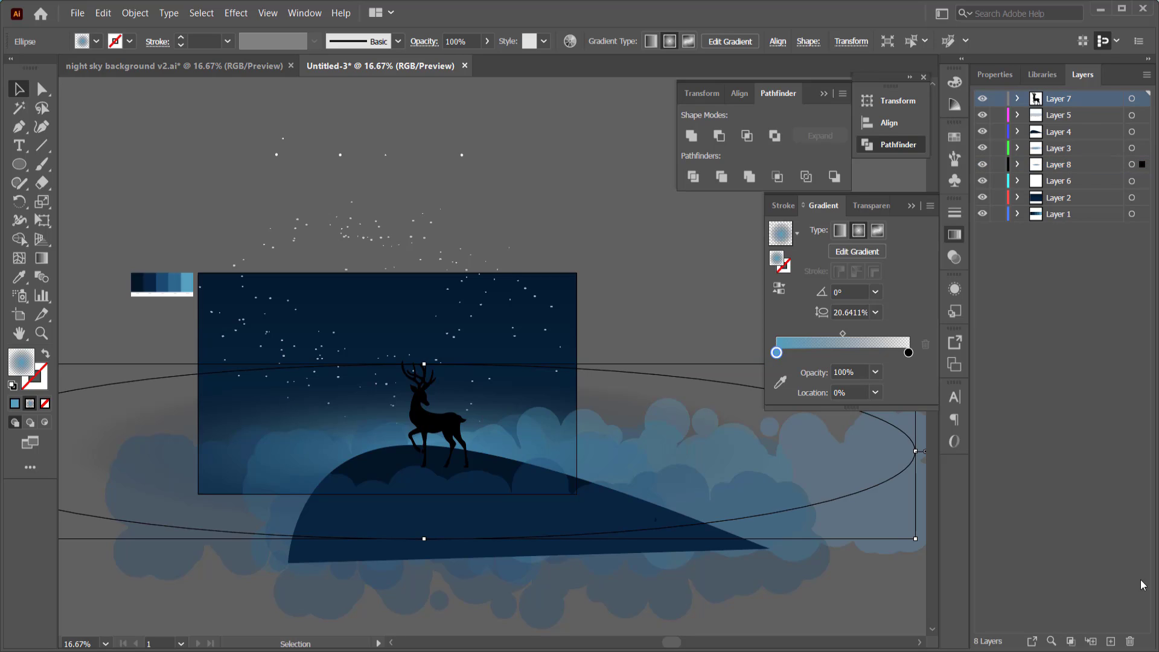
left_click(19, 164)
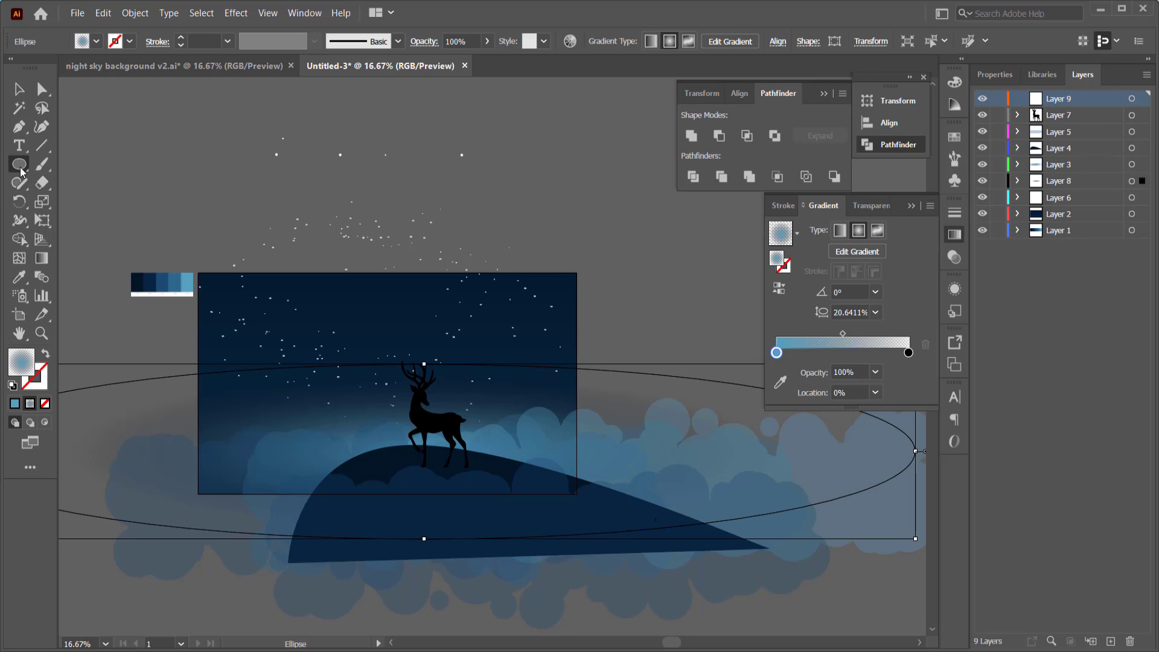
left_click(67, 202)
left_click(14, 403)
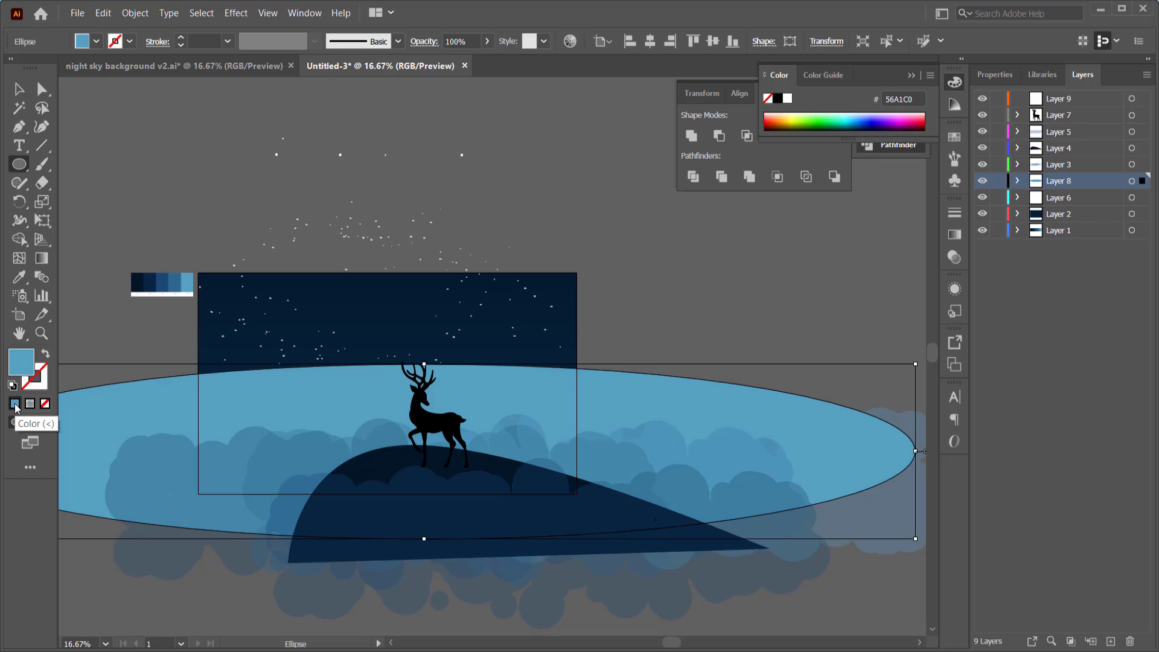
left_click(30, 403)
left_click_drag(181, 158, 209, 187)
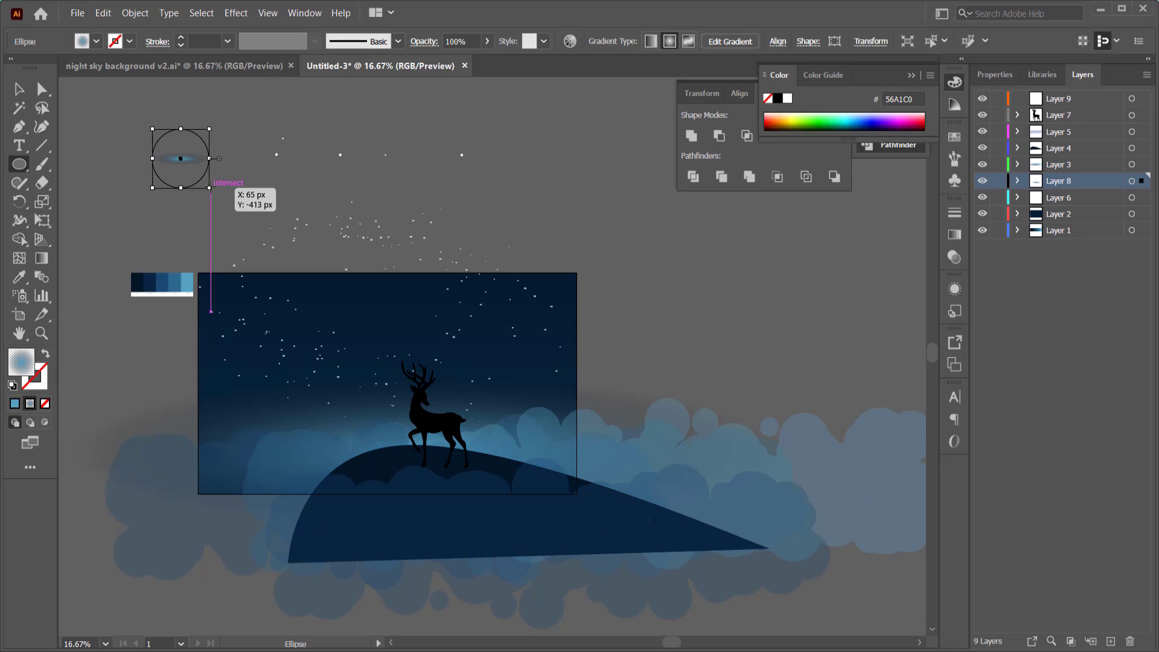
left_click(14, 403)
double_click(20, 354)
left_click(974, 370)
key("ctrl+z")
Step: Draw a circle on Layer 9 above the artboard's upper-left corner and fill it with solid white, hex FFFFFF
left_click(1074, 100)
key("ctrl+z")
mouse_move(186, 167)
left_mouse_down()
mouse_move(233, 199)
mouse_move(181, 197)
left_mouse_up()
left_click(14, 406)
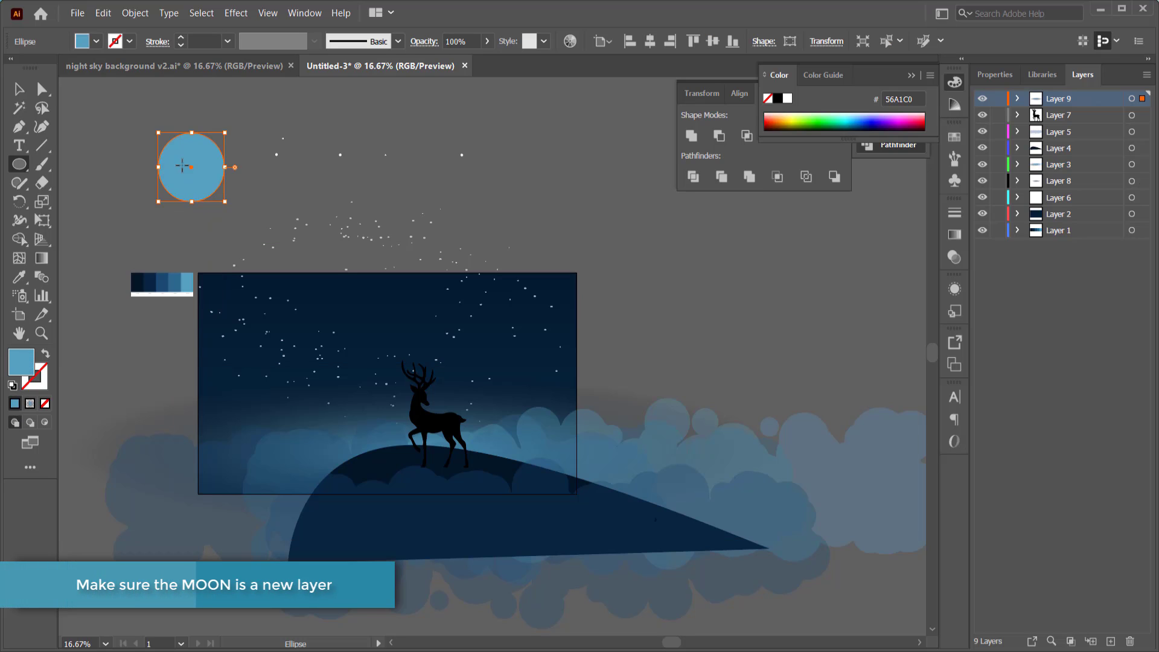
double_click(21, 360)
left_click_drag(664, 392, 617, 343)
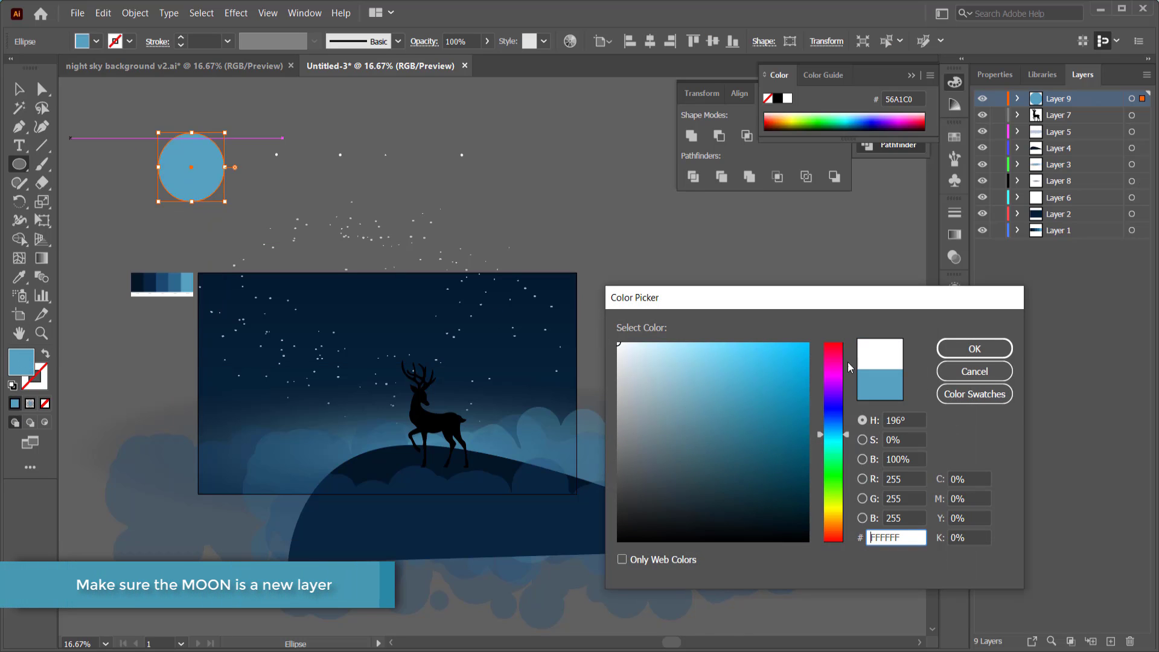
left_click(946, 347)
Step: Cut the white circle into a crescent with an offset copy, then shrink it and place it in the upper-right sky
left_click(18, 90)
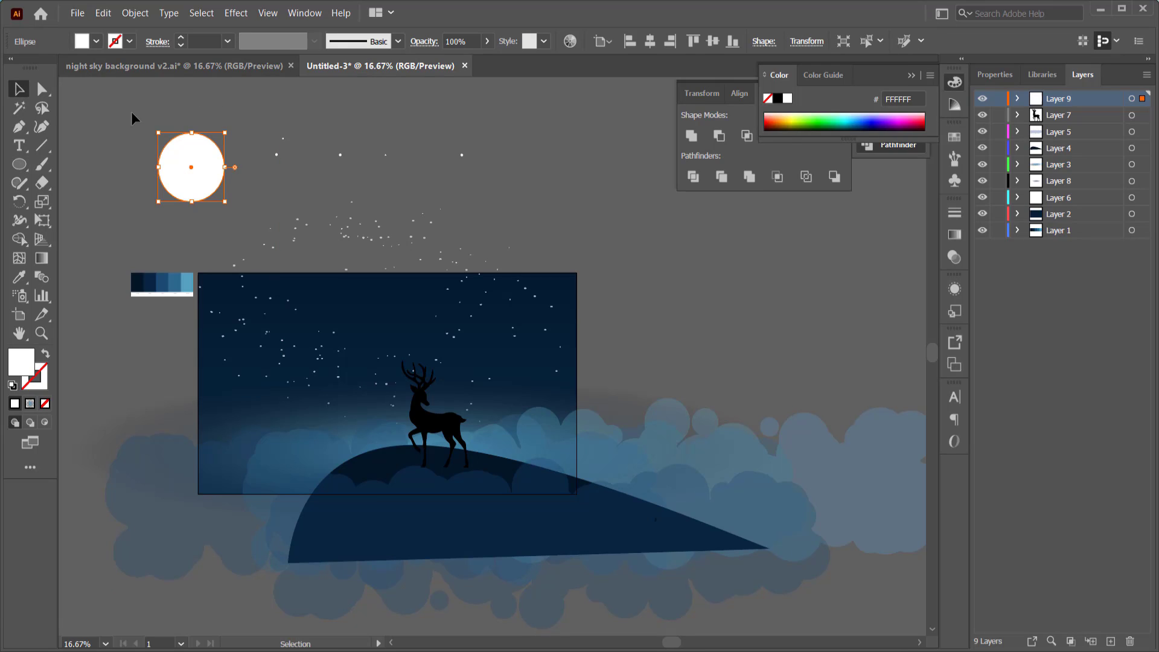
left_click_drag(190, 153, 181, 150)
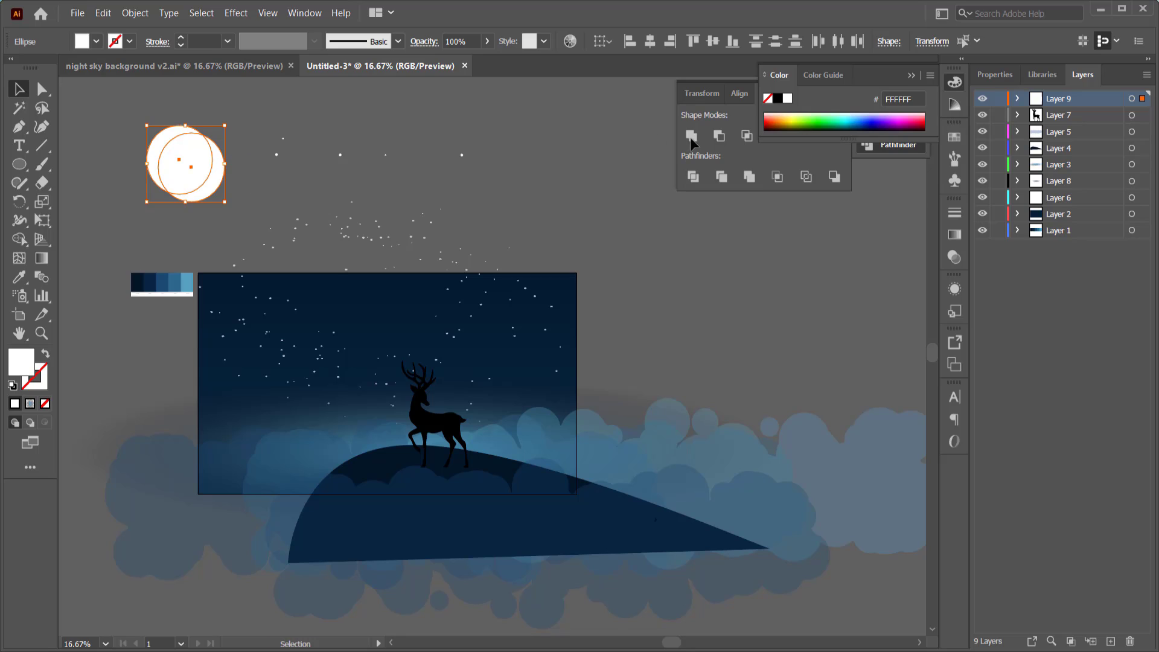
left_click(719, 136)
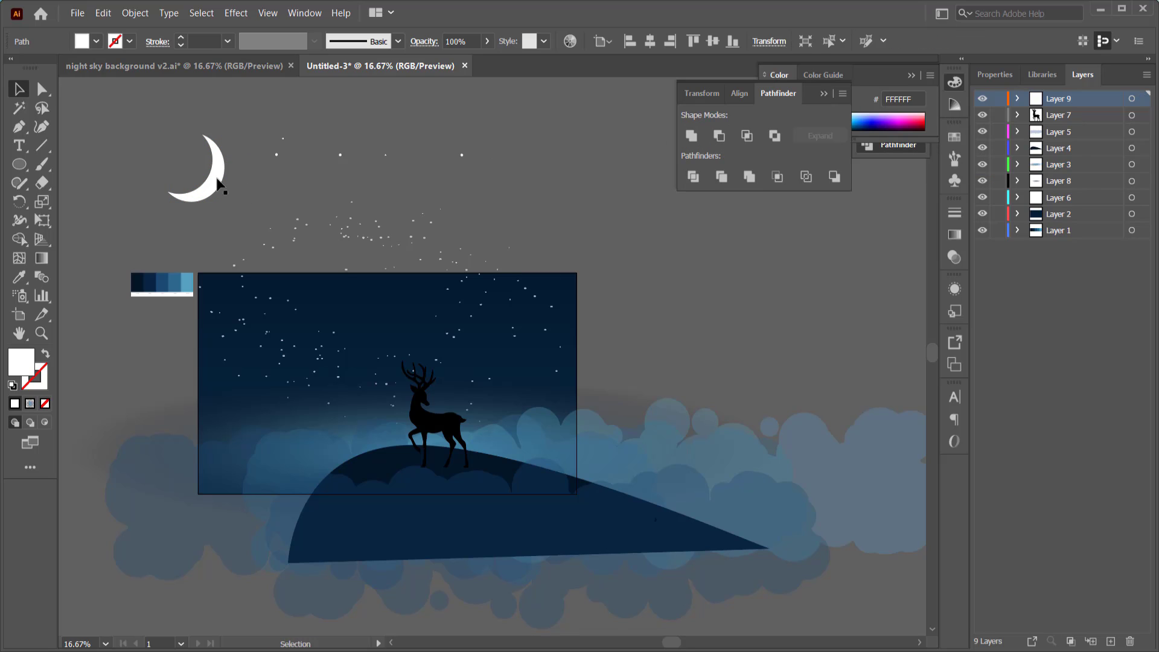
left_click_drag(218, 183, 535, 323)
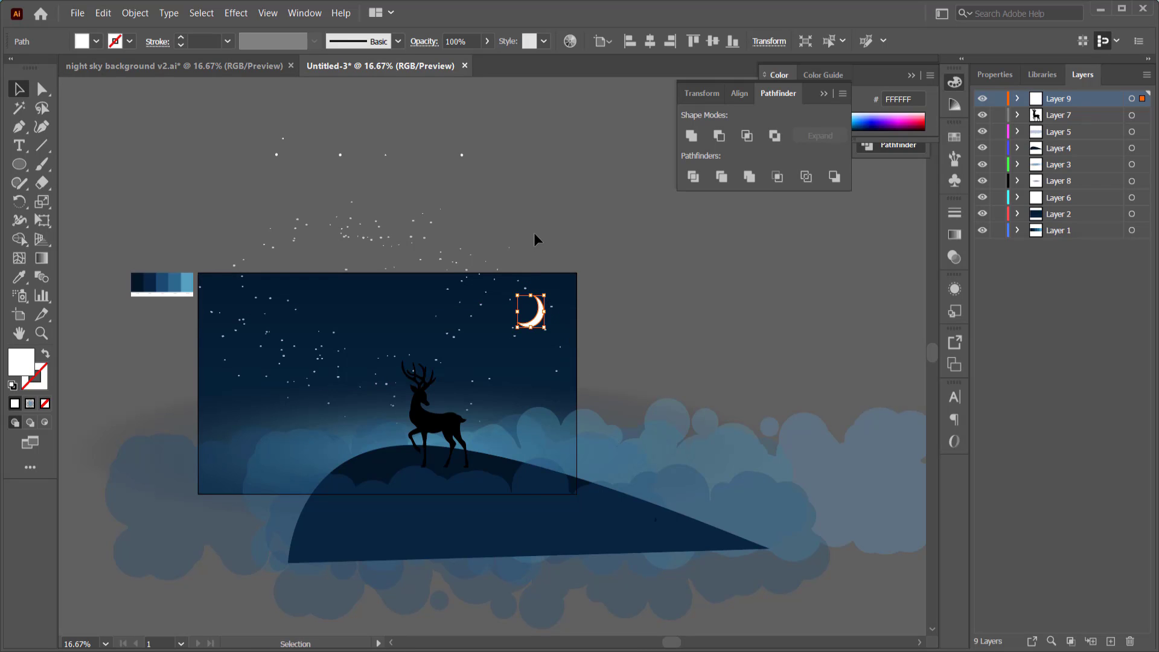
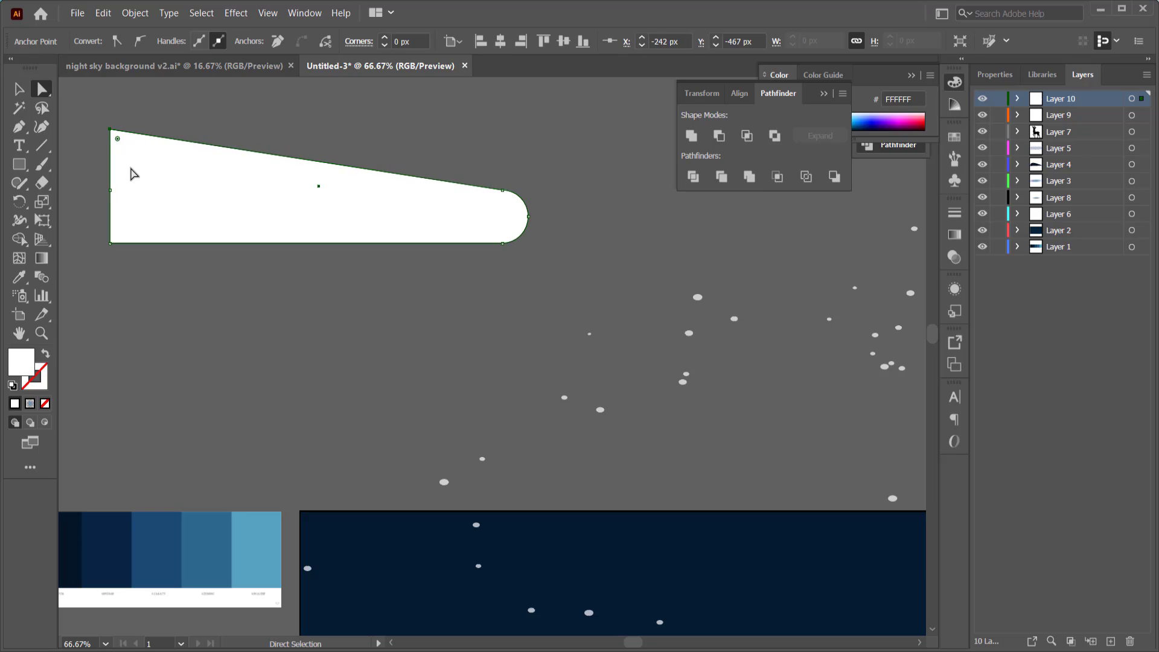
Step: Add an anchor point on the tapered shape's bottom edge and move it to about X -242 px, Y -270 px to flare the wide end
left_click(18, 127)
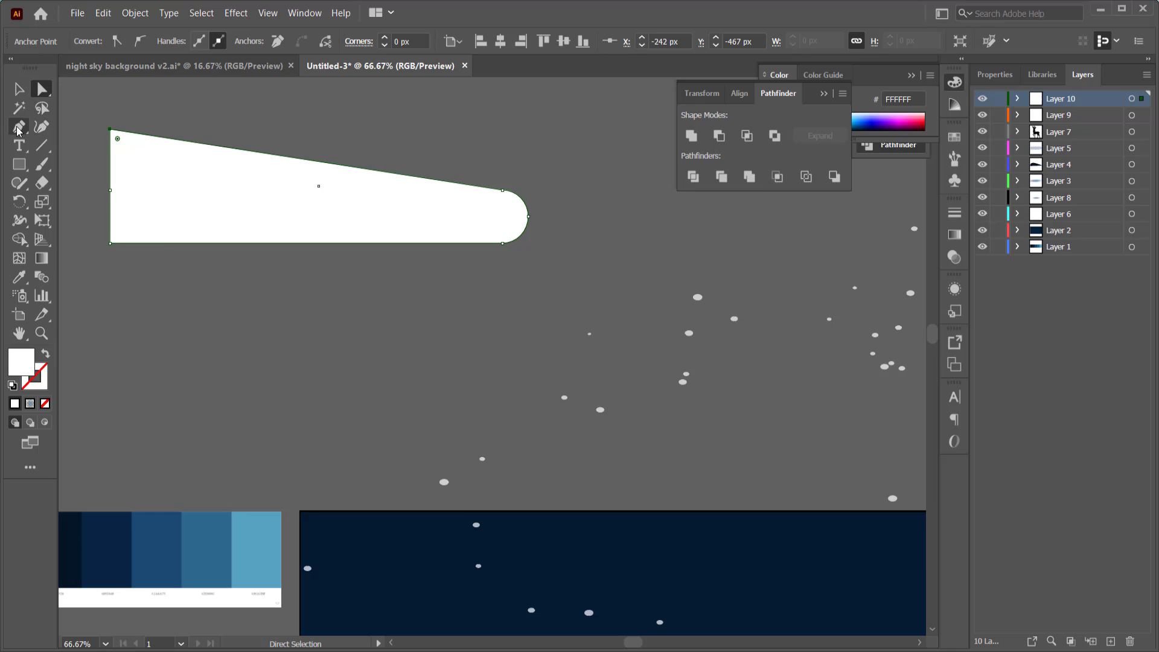
left_click(164, 244)
left_click(42, 89)
left_click_drag(164, 243, 110, 290)
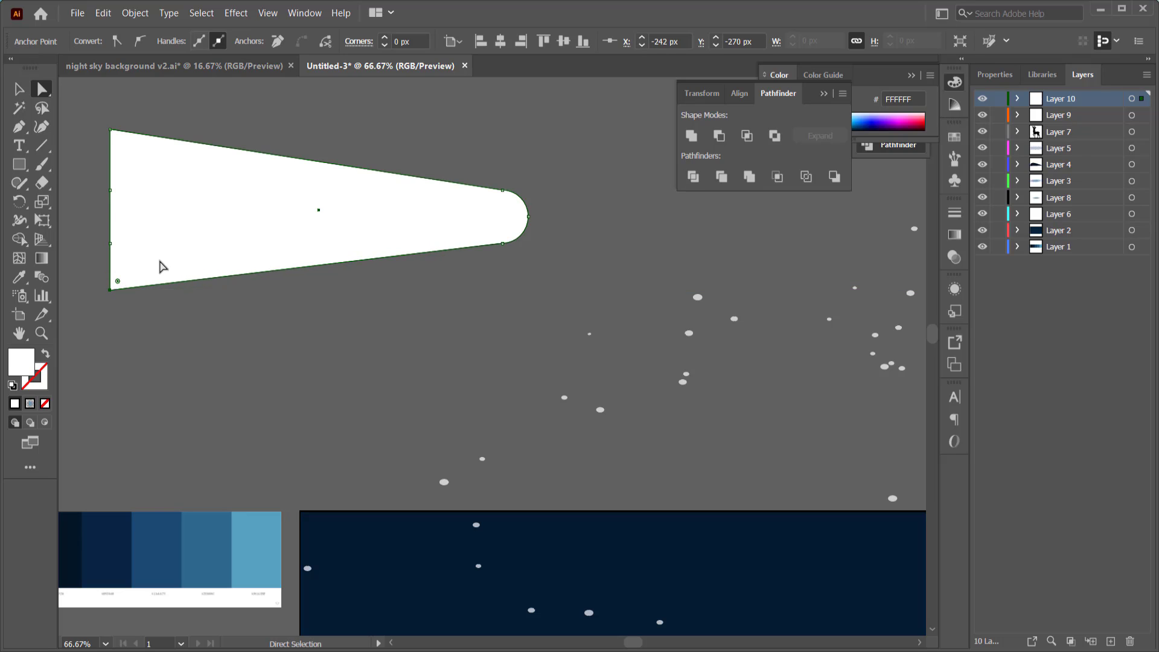
Step: Fill the tapered shape with a linear gradient and colour its first stop white
left_click(29, 404)
left_click(840, 230)
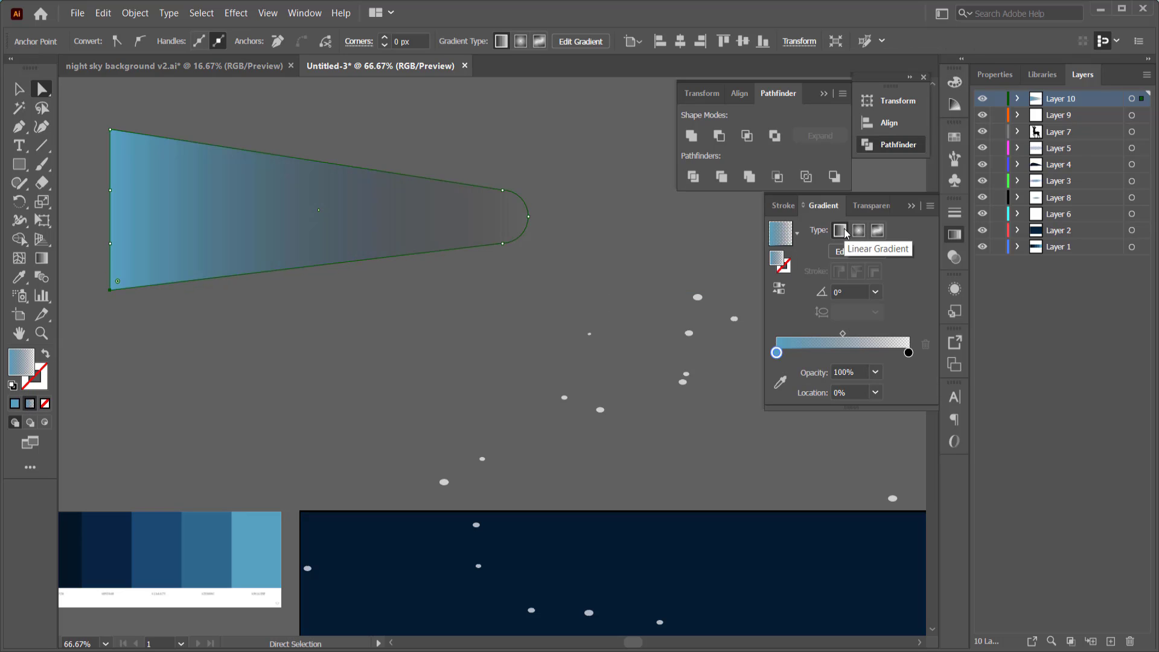
double_click(777, 354)
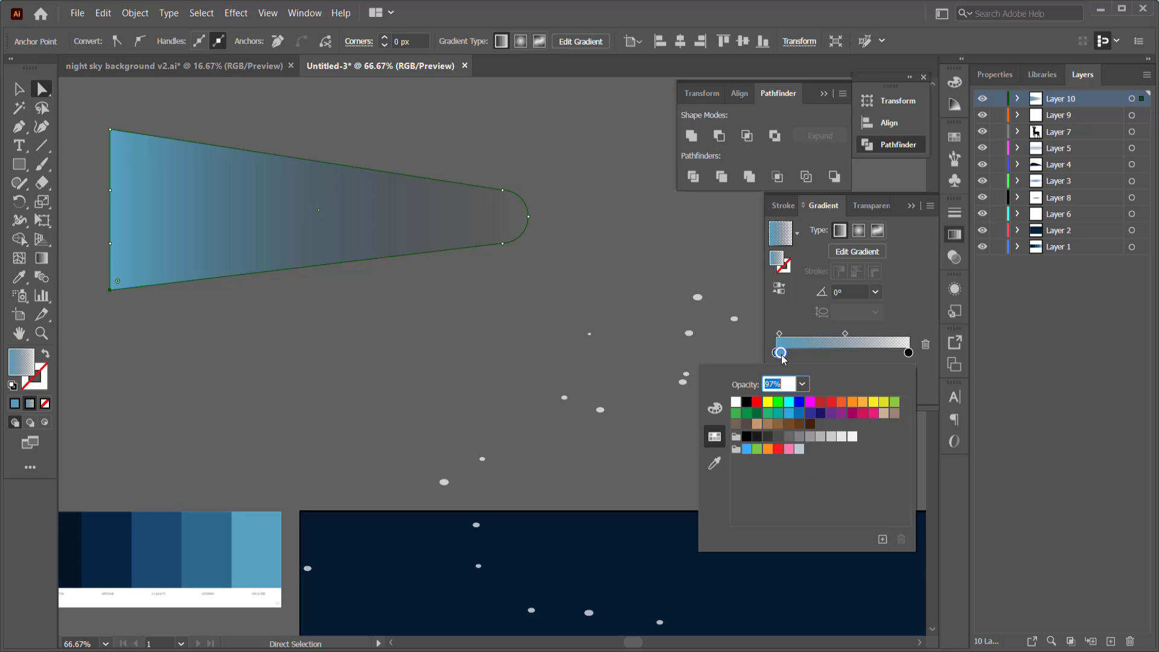
left_click(777, 354)
double_click(777, 353)
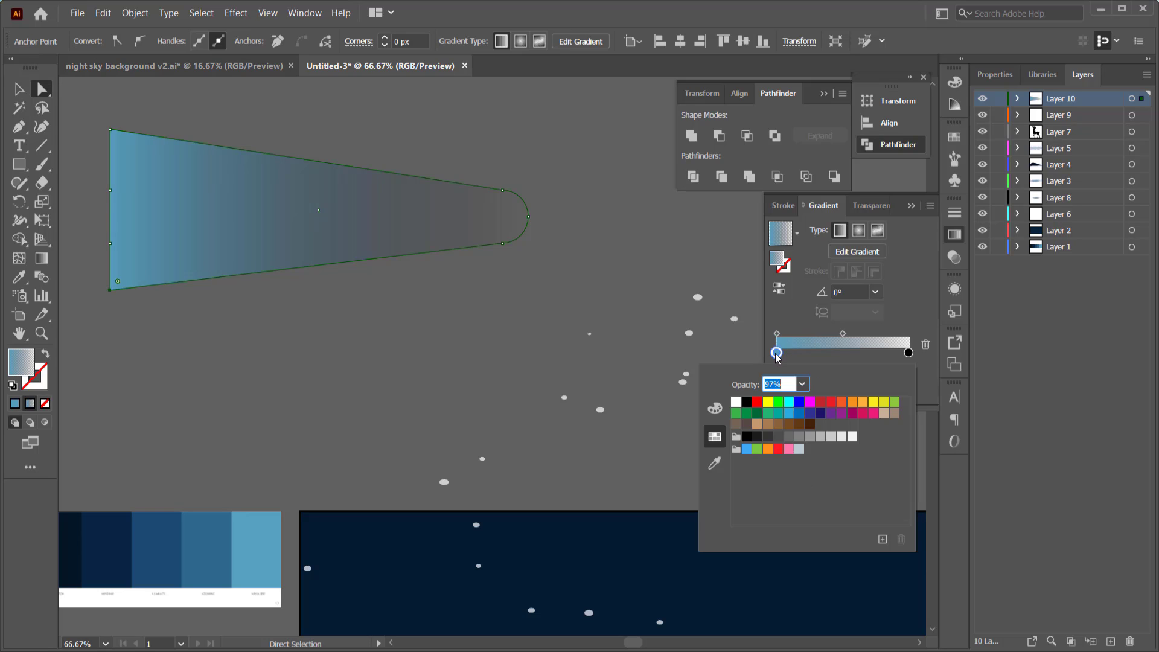
left_click(736, 403)
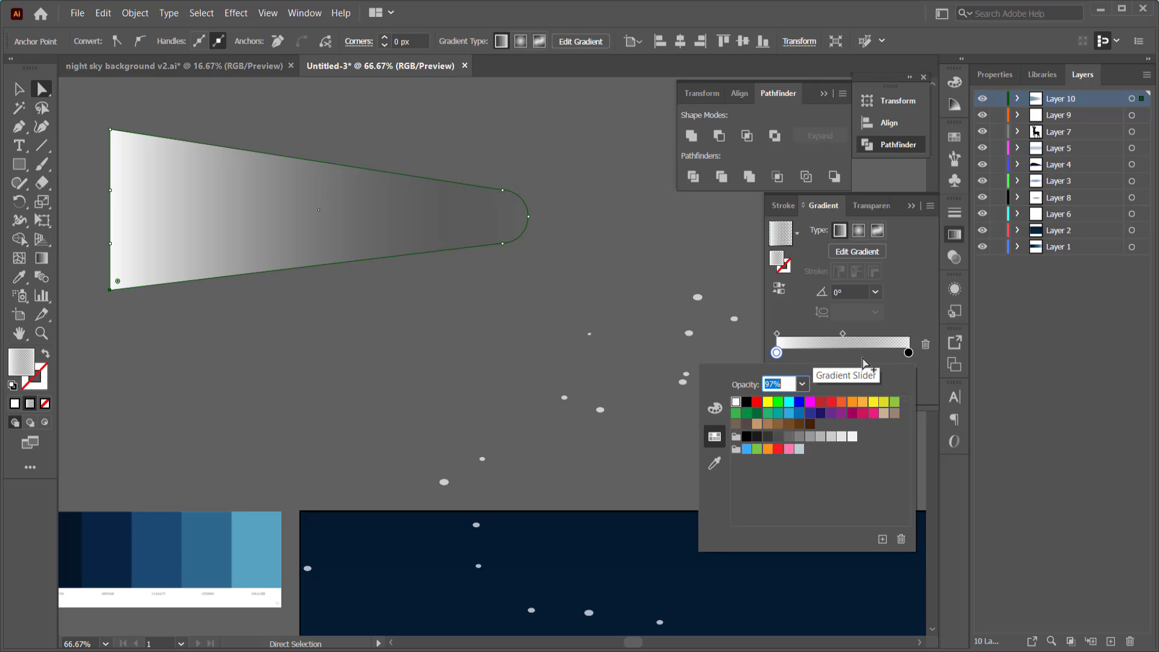
key("Escape")
left_click(908, 354)
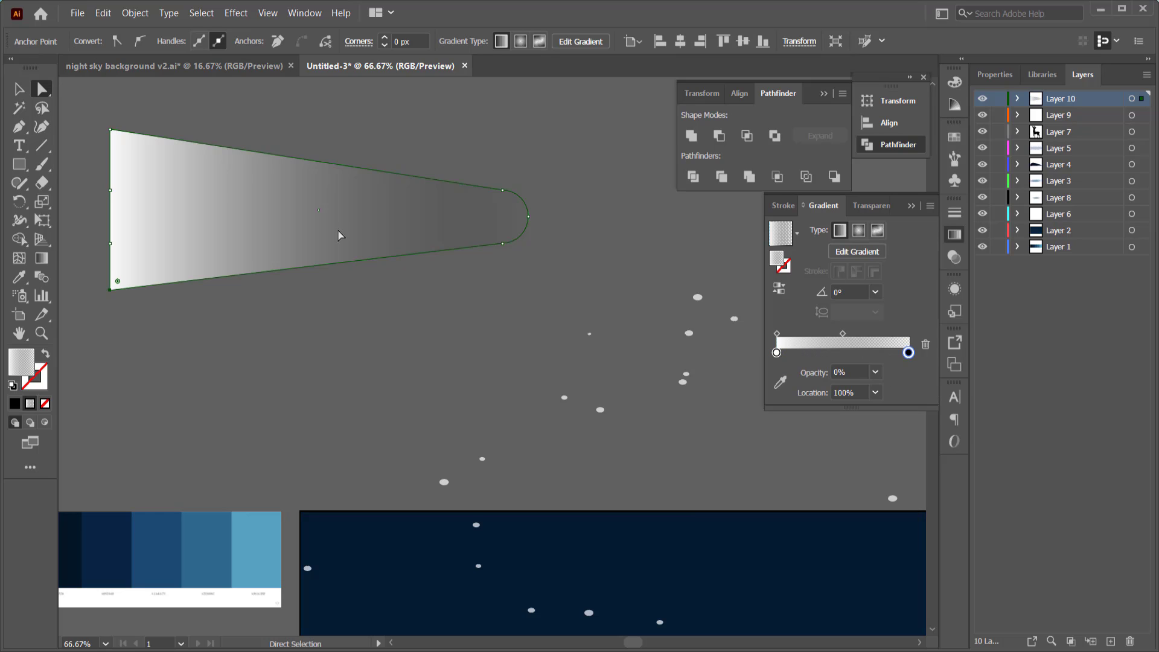
Step: Redirect the linear gradient to 180° so it runs from white at the rounded tip to transparent at the wide end
left_click(41, 258)
mouse_move(560, 226)
left_mouse_down()
mouse_move(70, 223)
mouse_move(130, 228)
mouse_move(129, 210)
left_mouse_up()
mouse_move(640, 212)
left_mouse_down()
mouse_move(603, 212)
mouse_move(619, 214)
left_mouse_up()
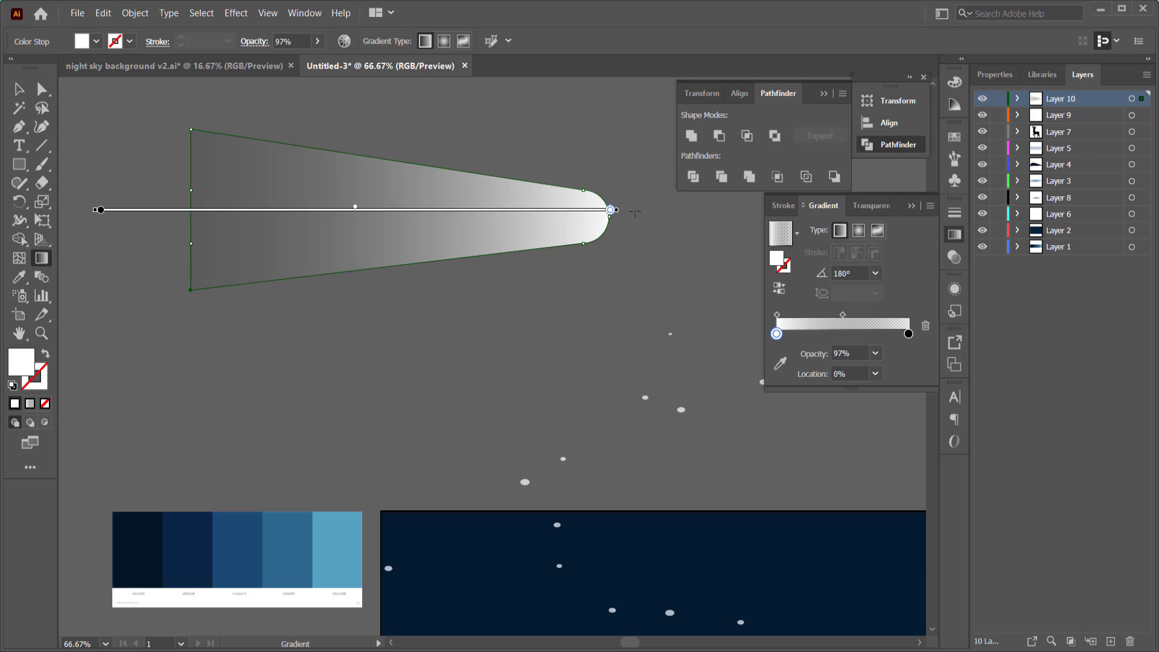
left_click(19, 89)
left_click(525, 270)
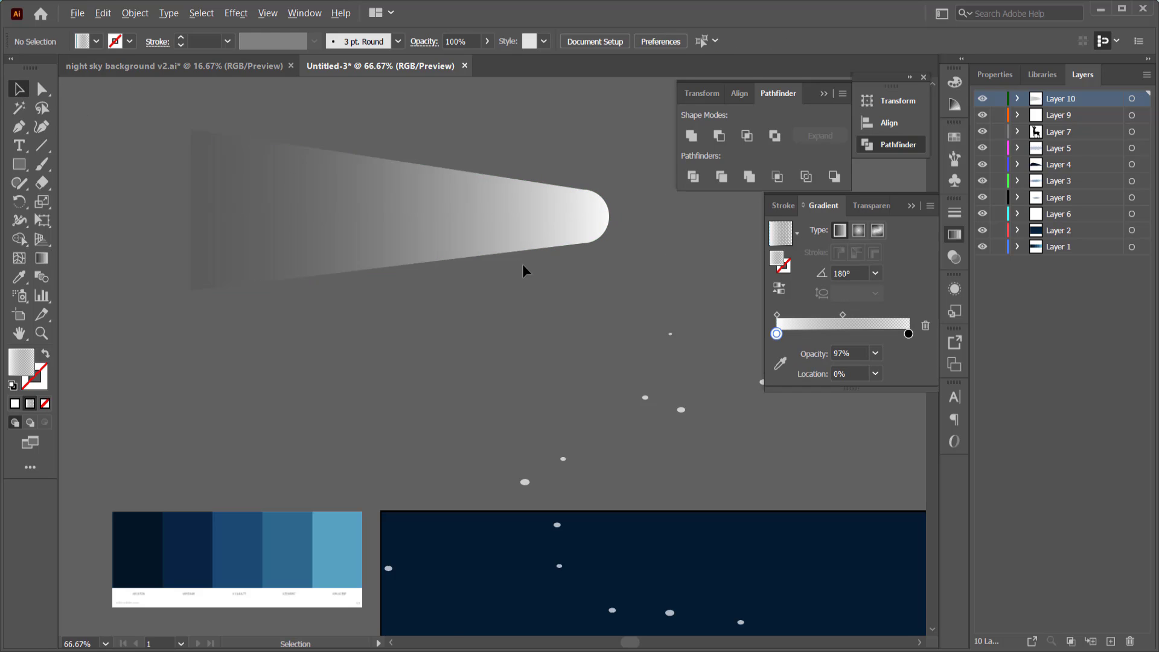
Step: Squash the tapered shape into a thin streak and shorten it from its wide end to roughly half its length
scroll(519, 257, "down", 3)
scroll(525, 245, "up", 2)
left_click(494, 261)
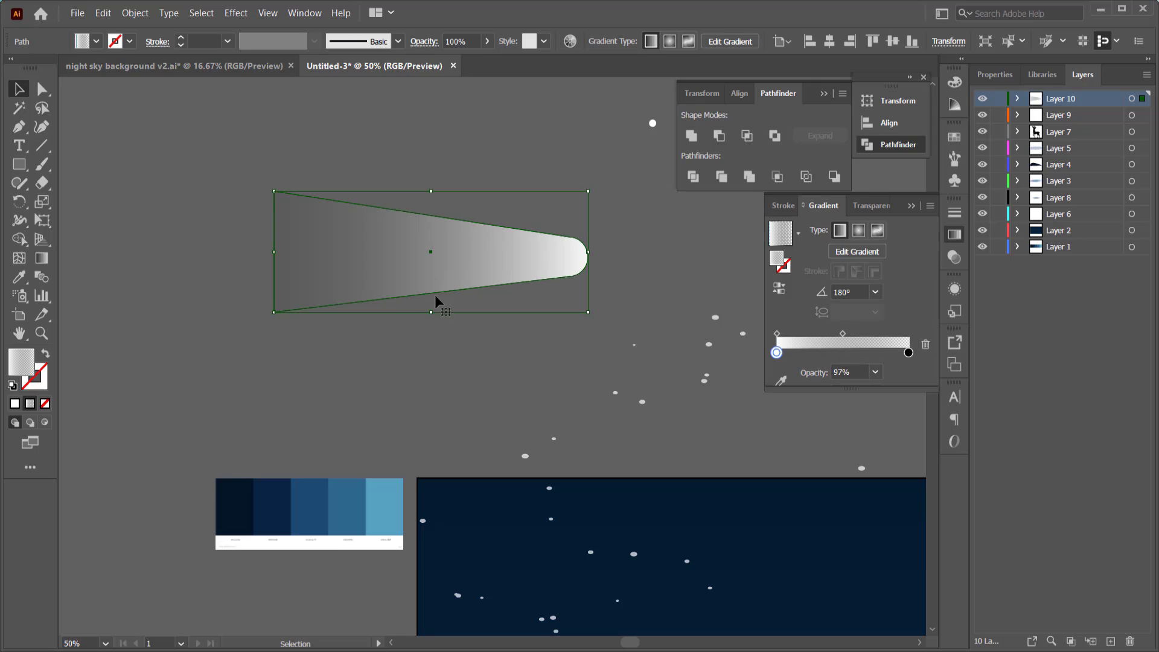
left_click_drag(433, 314, 439, 212)
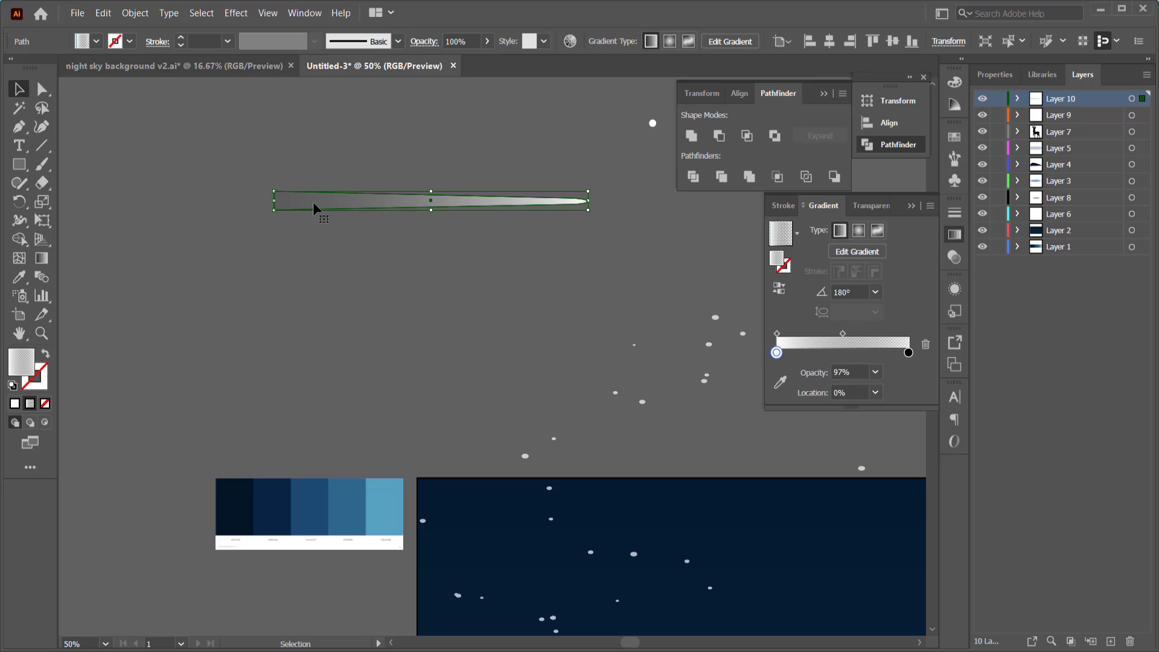
left_click_drag(274, 201, 416, 200)
left_click(614, 202)
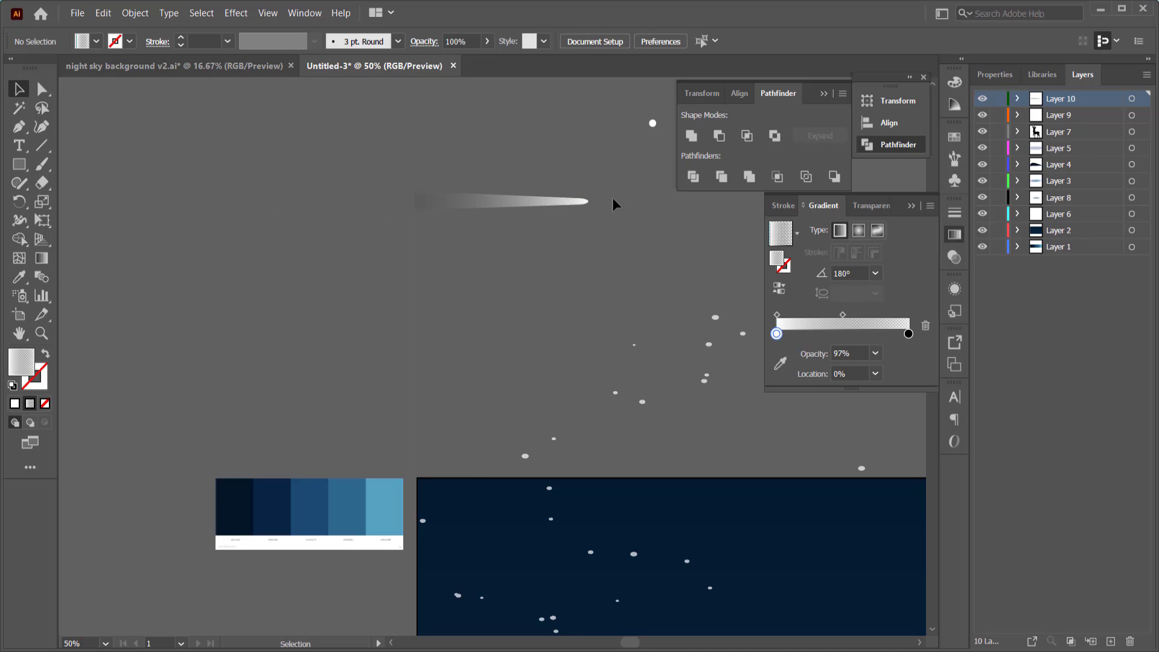
Step: Rotate and shrink the streak so its bright tip points down-left at about 33°, and place it in the sky above the deer
left_click(582, 201)
left_click_drag(596, 189, 748, 540)
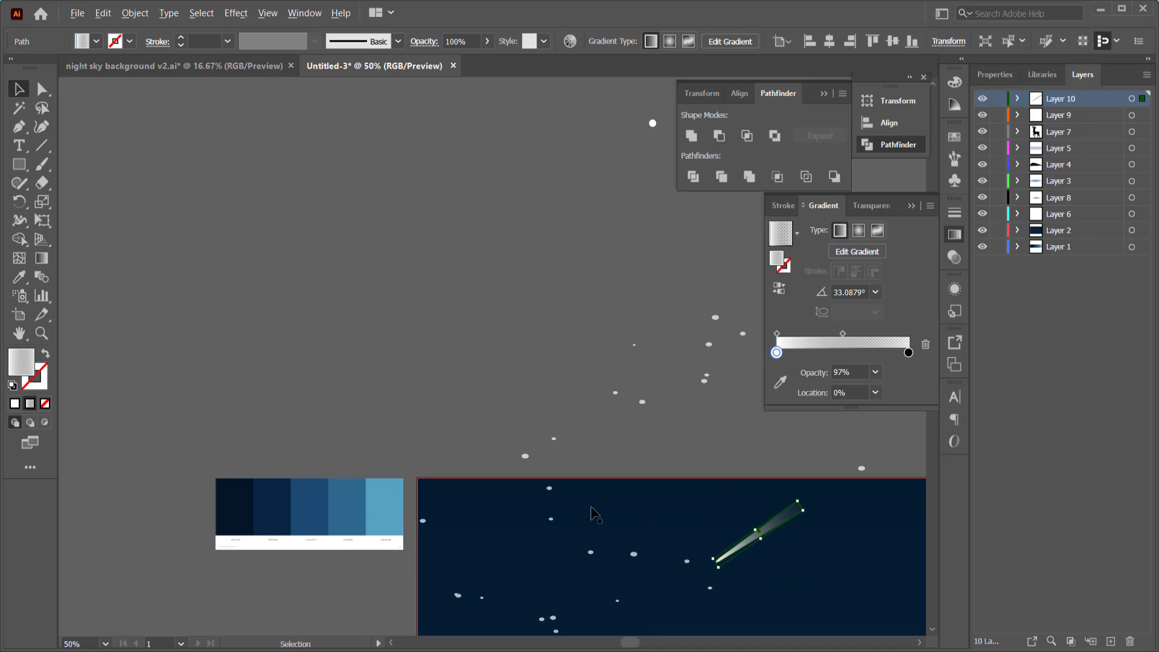
scroll(593, 508, "down", 2)
key("space")
left_click_drag(604, 436, 238, 114)
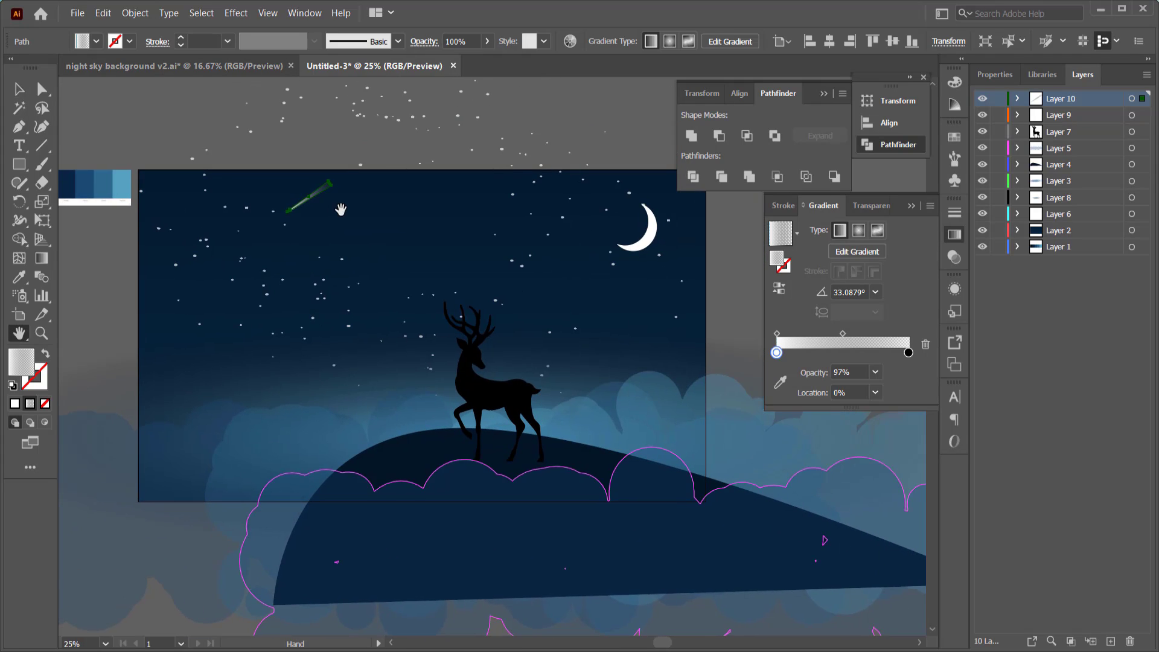
left_click_drag(308, 196, 412, 232)
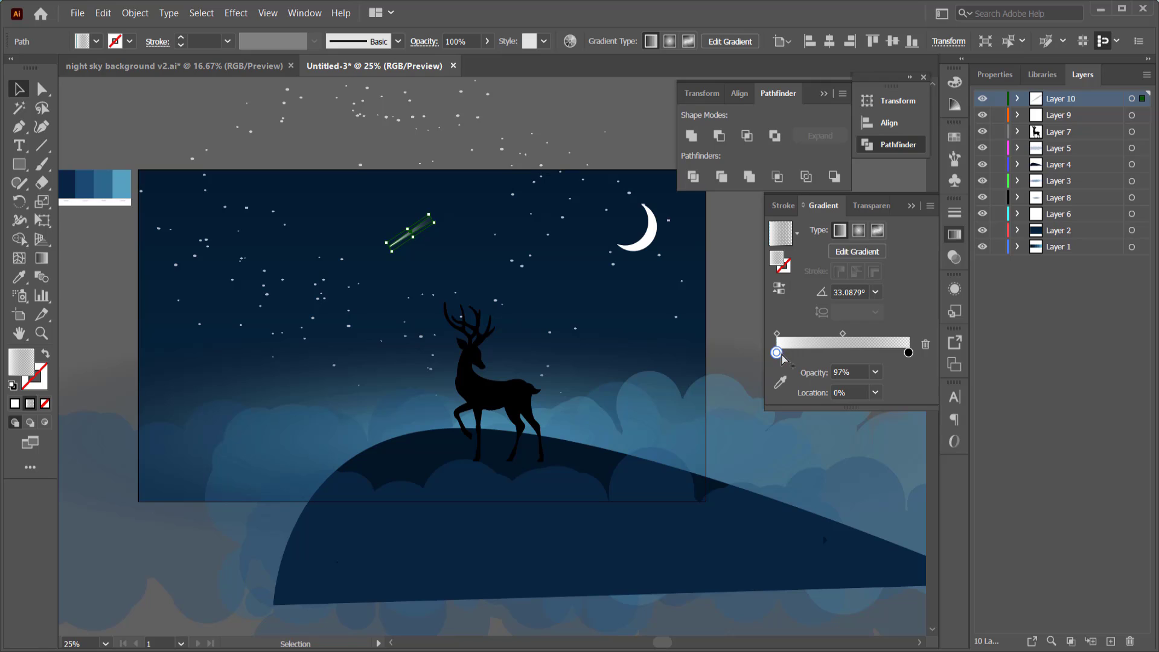
Step: Set the opacity of the streak's white gradient stop to 100%
left_click(875, 372)
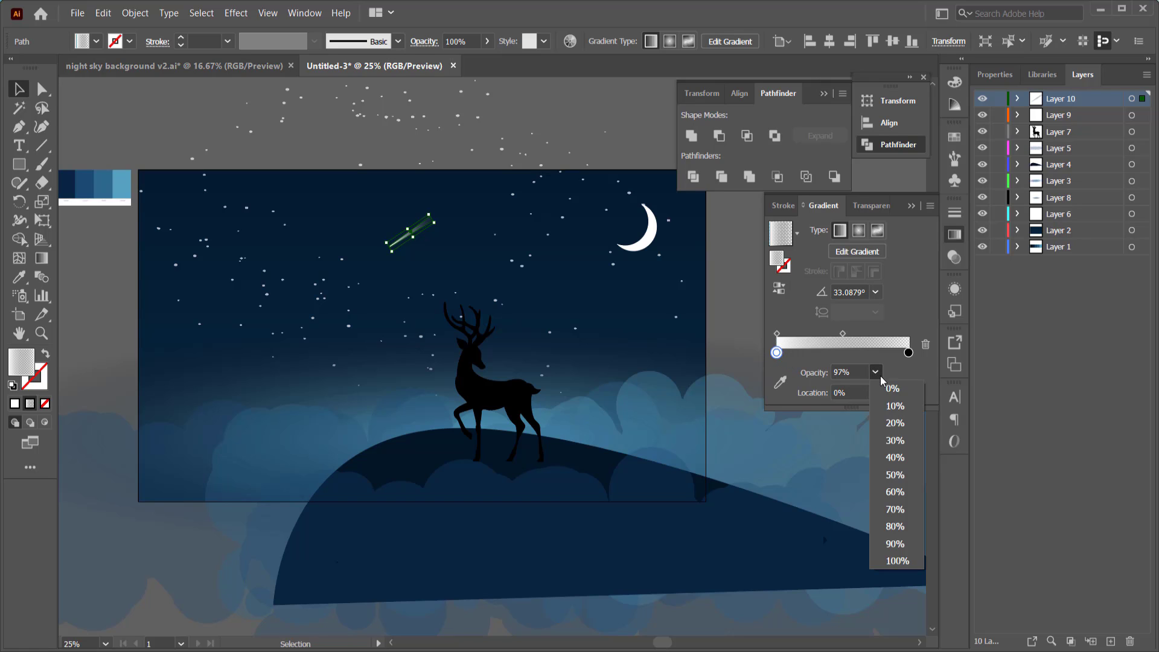
left_click(896, 562)
left_click(453, 147)
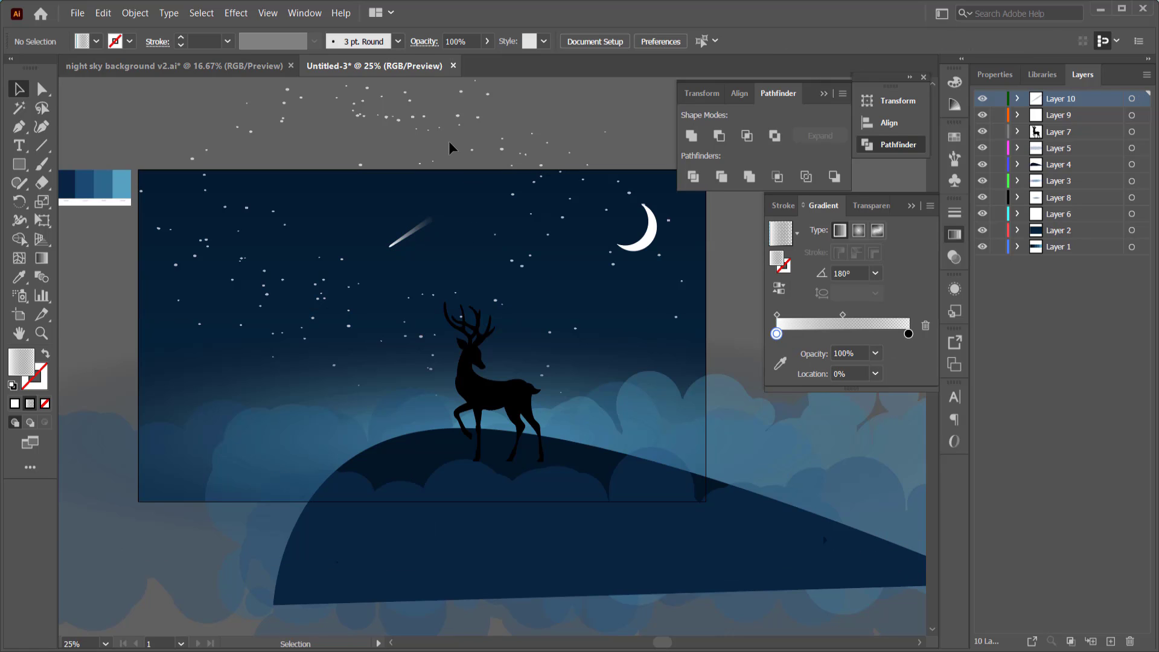
Step: Shorten the gradient on the shooting star streak from its transparent end to roughly half its length so the tail fades out sooner
left_click(439, 228)
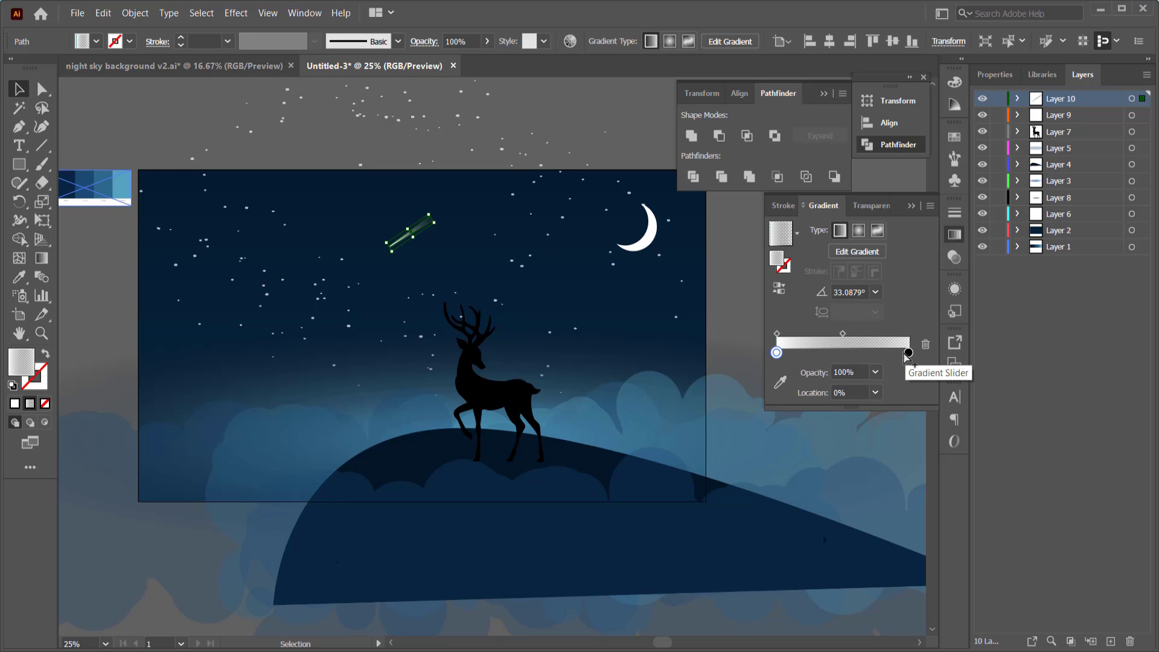
left_click(909, 353)
key("g")
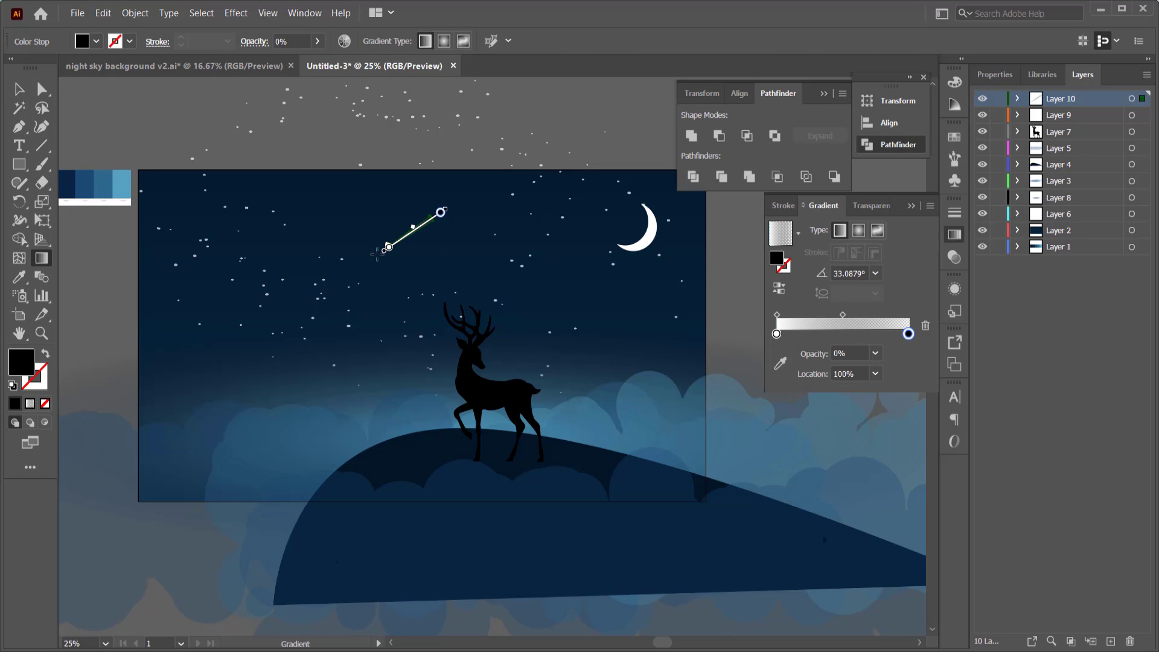
key("ctrl+equal")
key("ctrl+equal")
key("ctrl+equal")
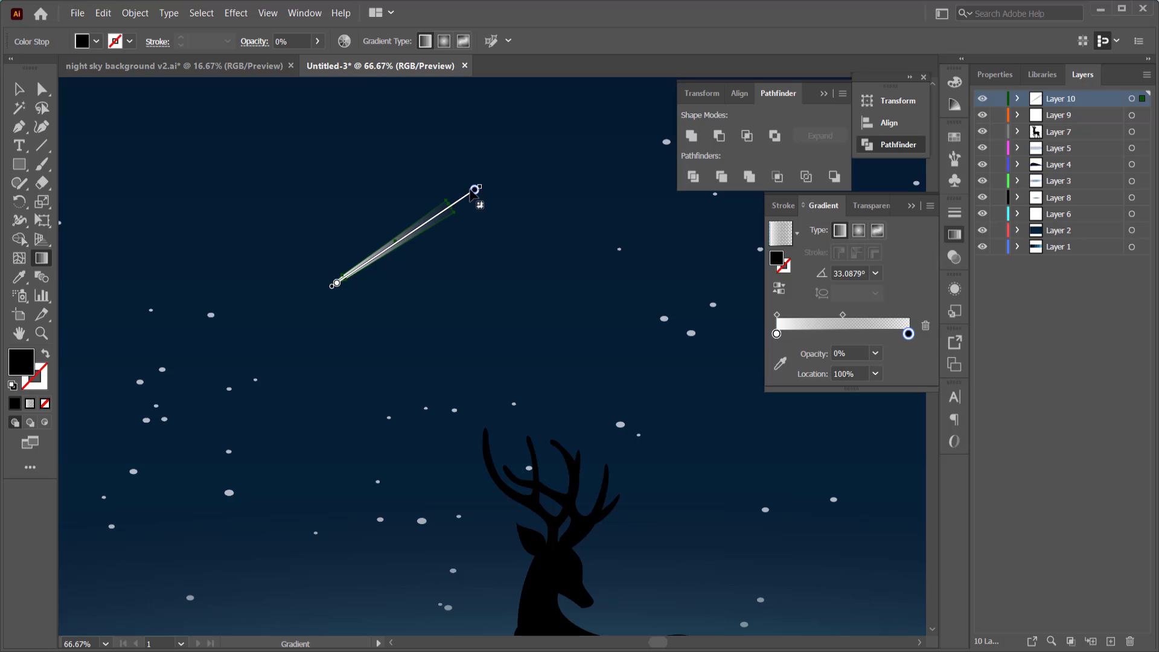
left_click_drag(473, 189, 400, 238)
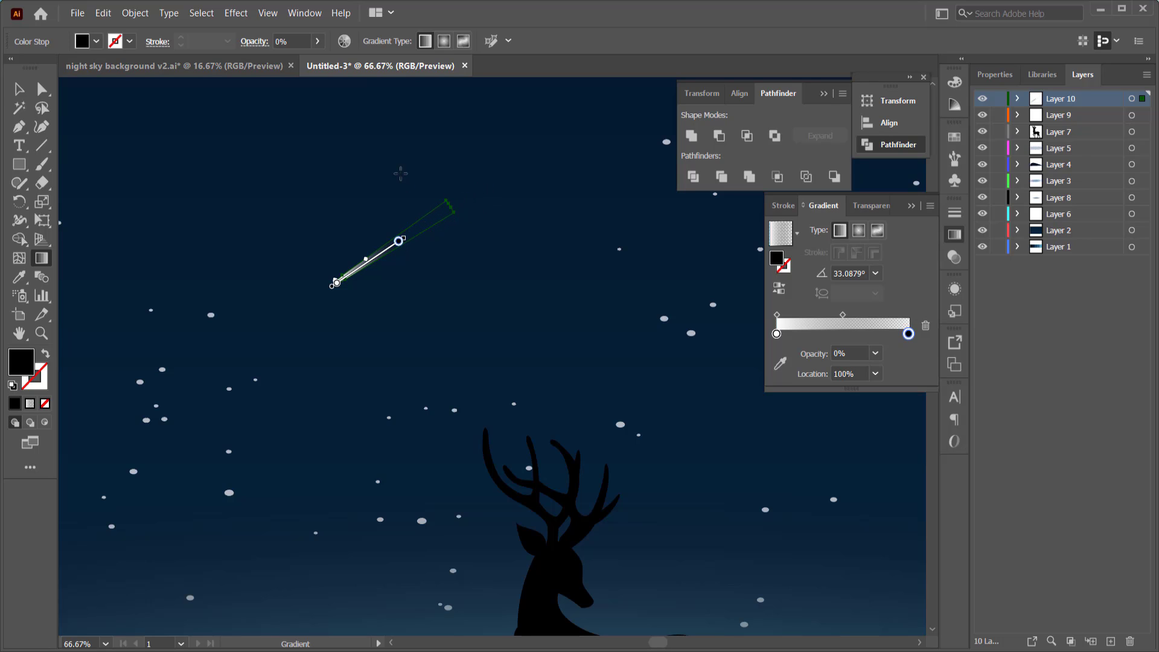
key("v")
left_click(300, 145)
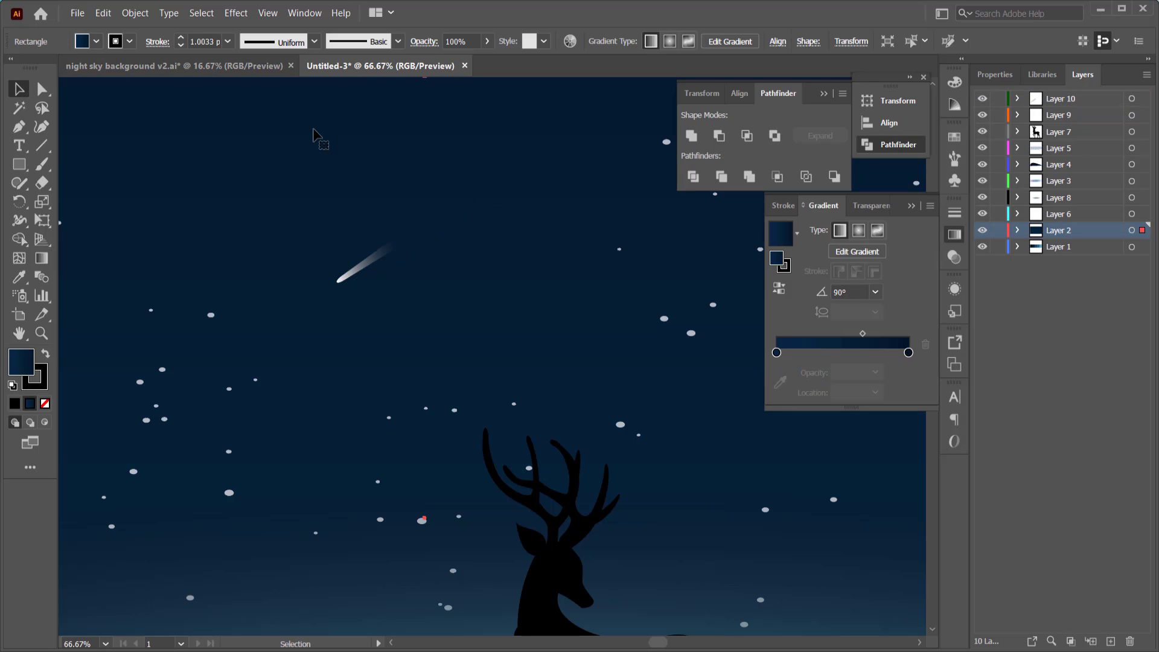
scroll(342, 274, "up", 1)
left_click(407, 238)
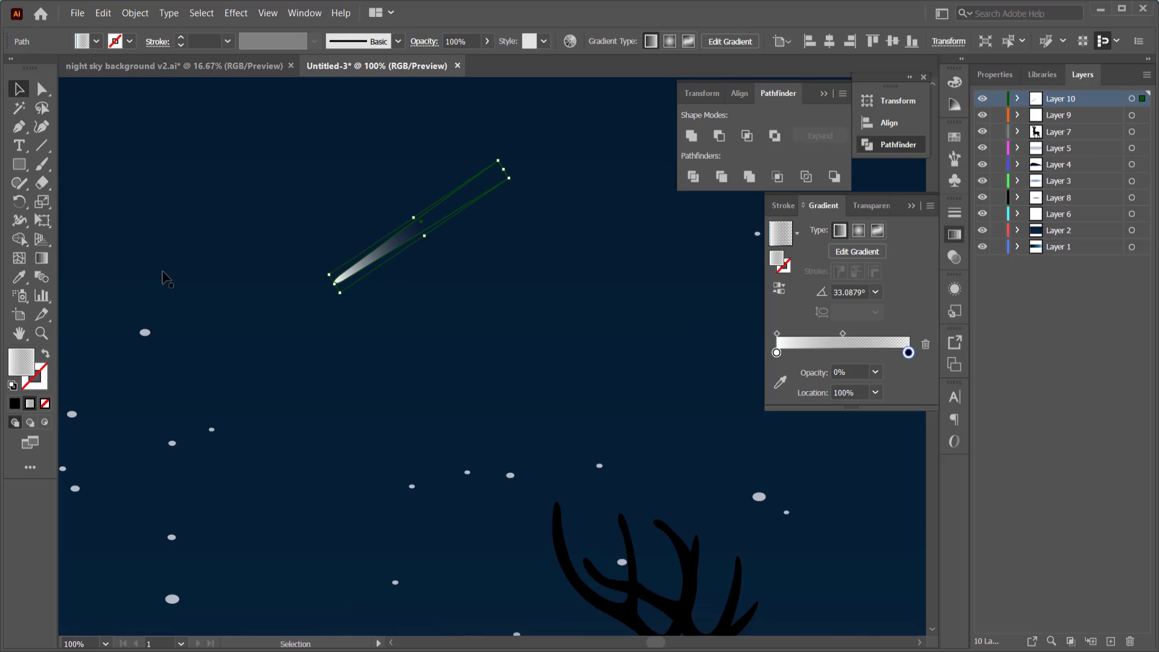
scroll(433, 239, "down", 3)
left_click(640, 217)
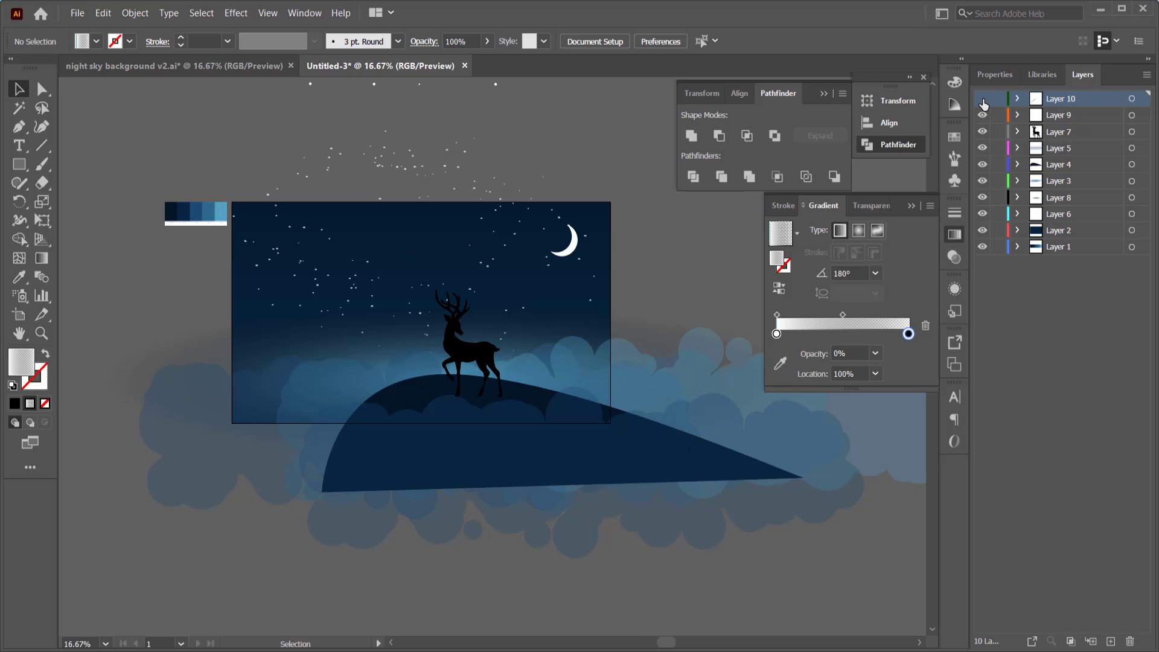
Step: Rename Layer 10 with the shooting star to METEOR and Layer 9 with the crescent to MOON
double_click(1066, 99)
type("METE")
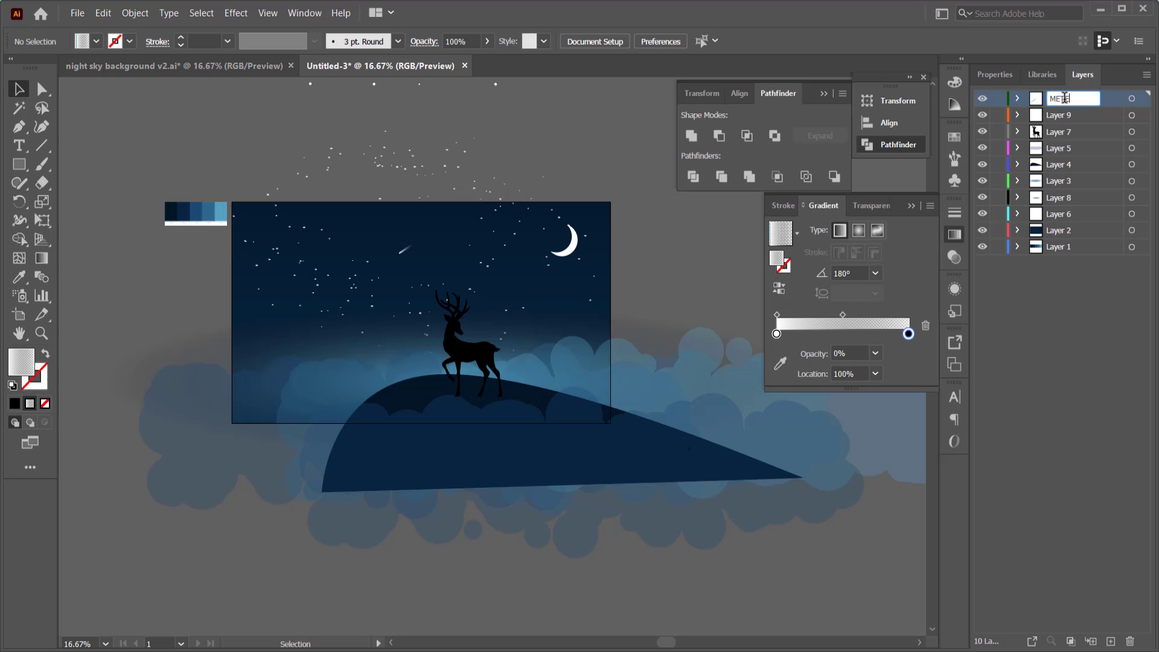
type("OR")
key("Return")
left_click(1058, 114)
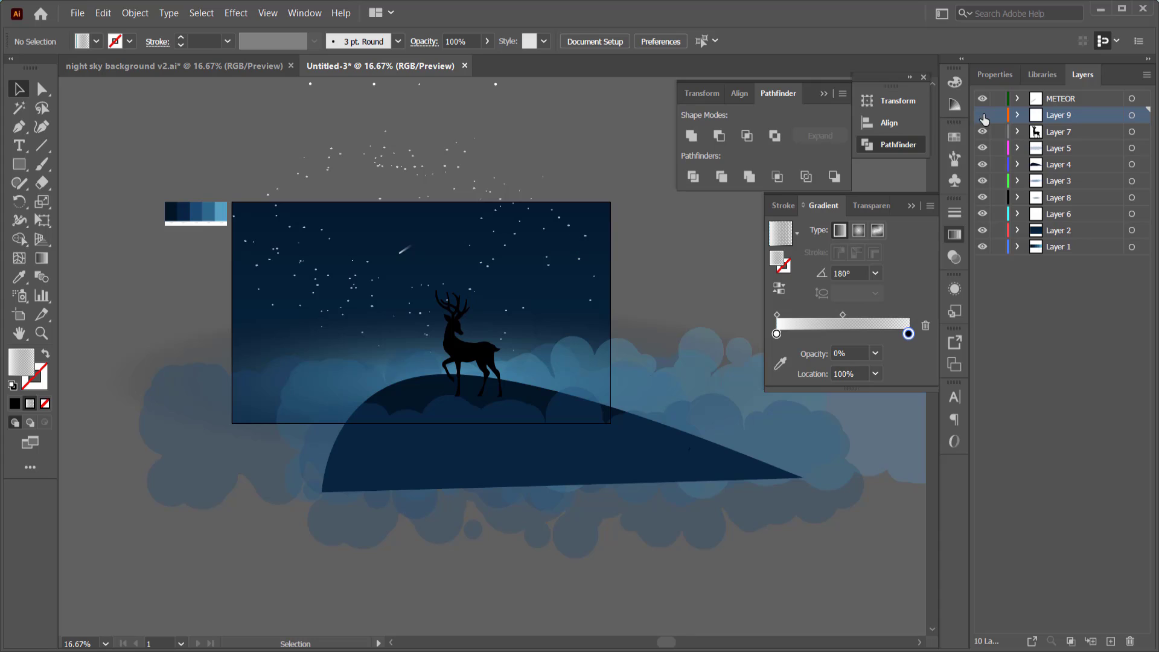
double_click(1064, 116)
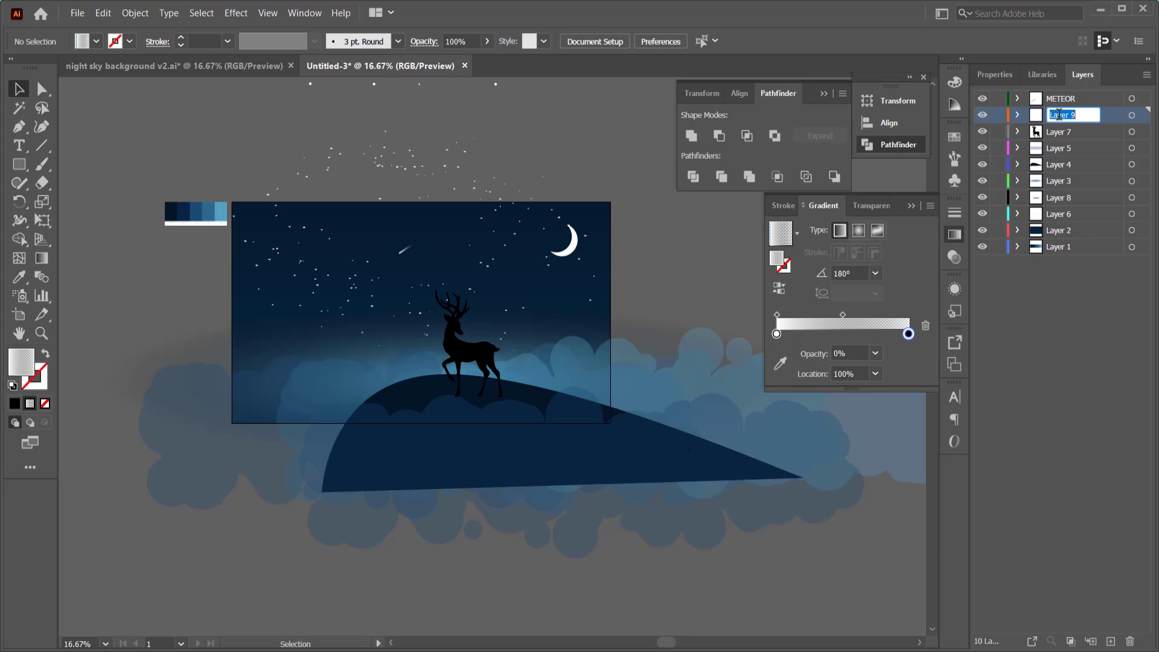
type("MOON")
key("Return")
Step: Rename Layer 7 to DEER and Layer 5 to CLOUND FRNT
double_click(1053, 130)
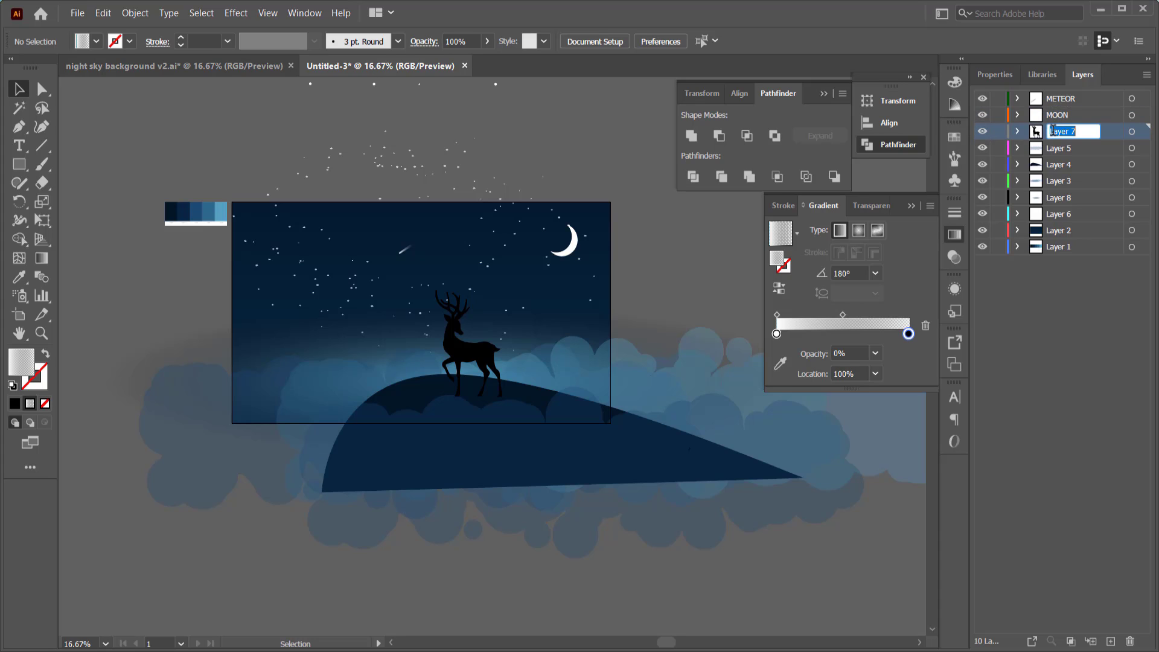
key("BackSpace")
key("Return")
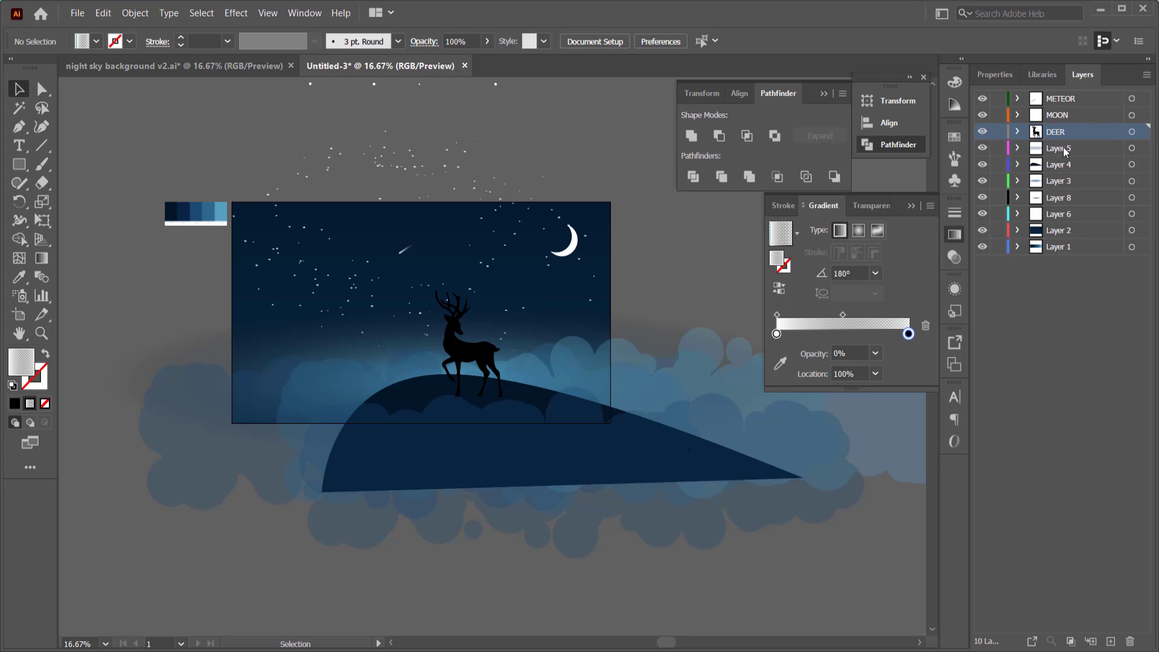
double_click(1064, 148)
type("CLOUND")
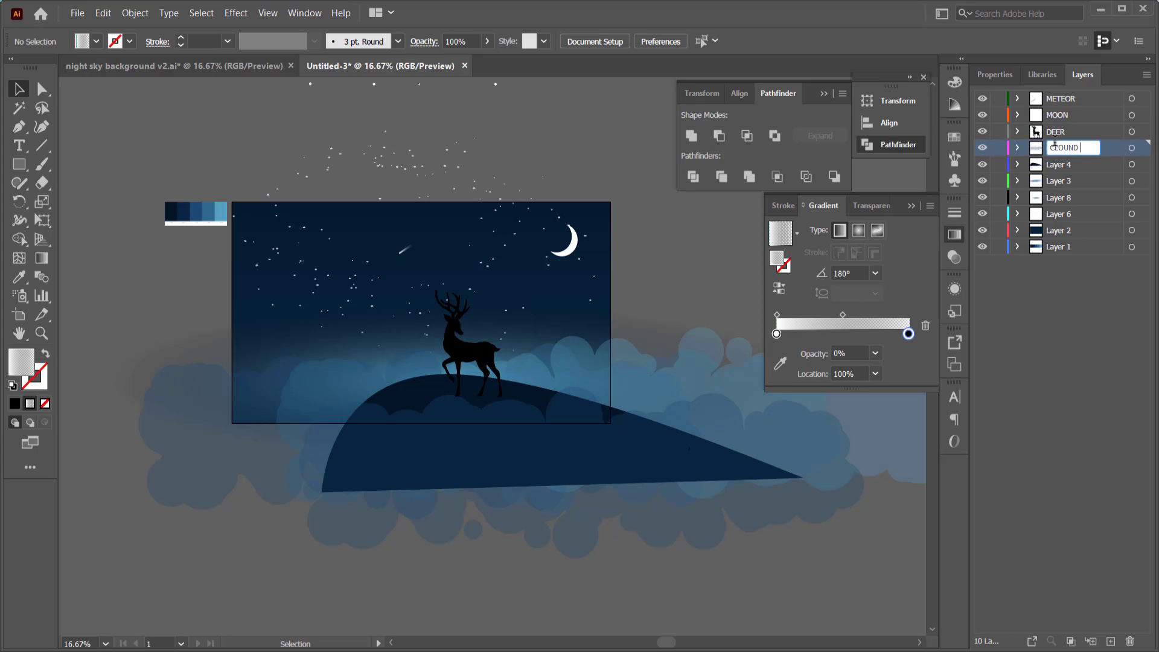
type(" FRNT")
Step: Rename Layer 4, which holds the hill, to LAND
double_click(1055, 163)
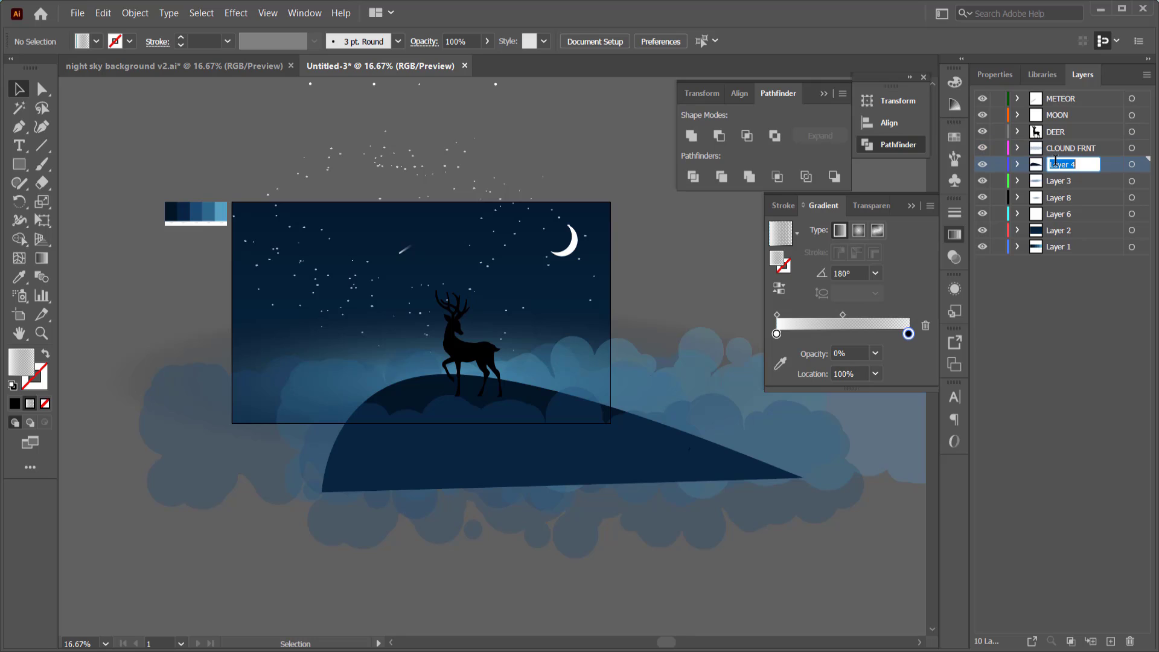
type("LAND")
key("Return")
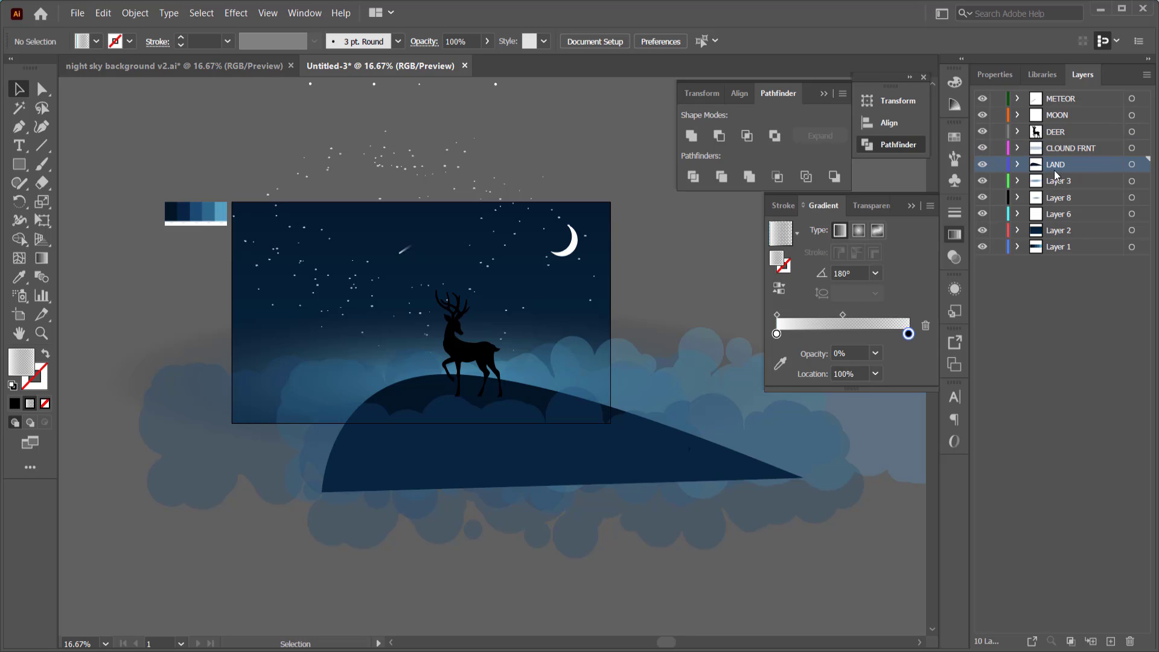
Step: Rename both Layer 3 and Layer 8 to CLOUD BG
double_click(1061, 181)
type("CLOUD BG")
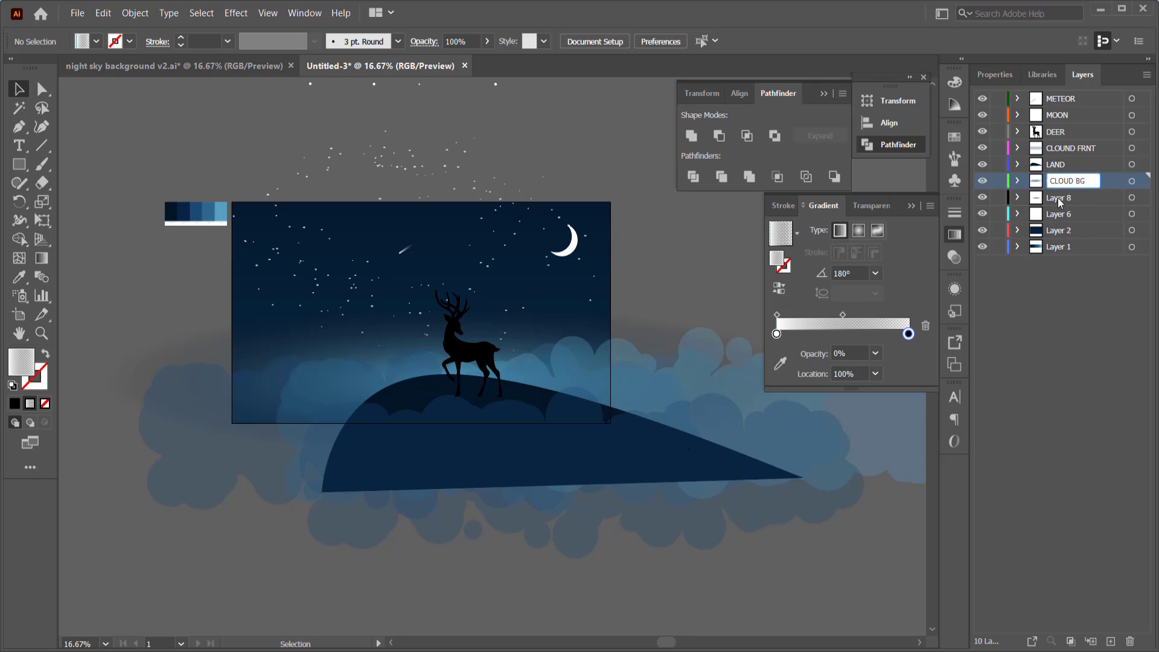
double_click(1063, 199)
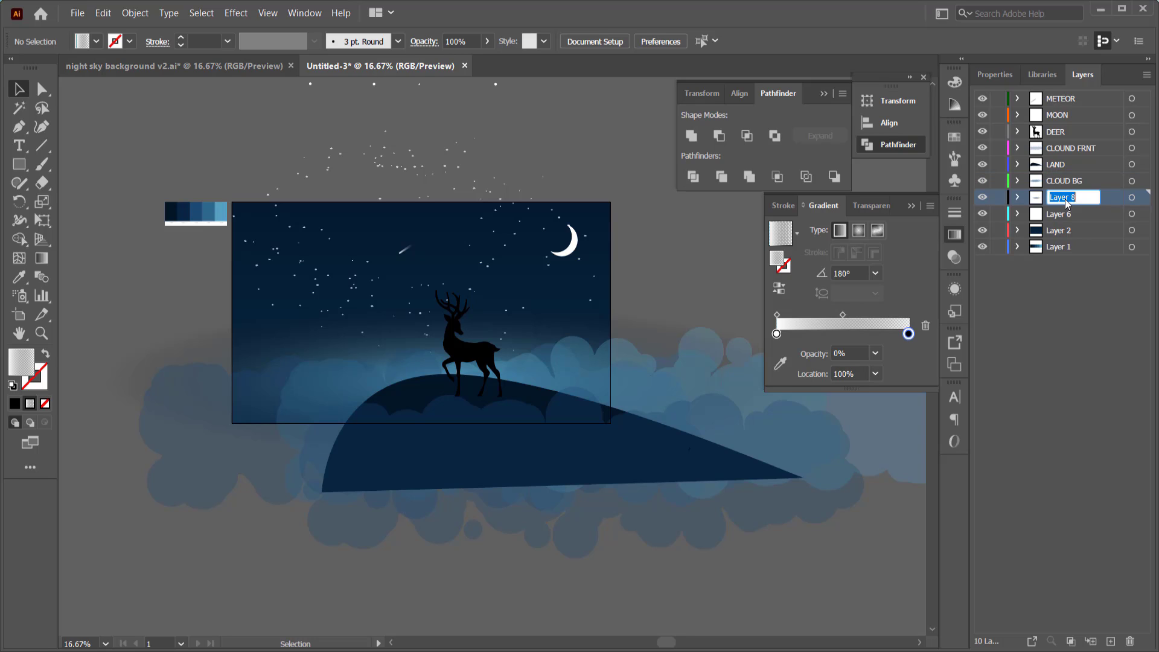
type("CLOUD BG")
key("Return")
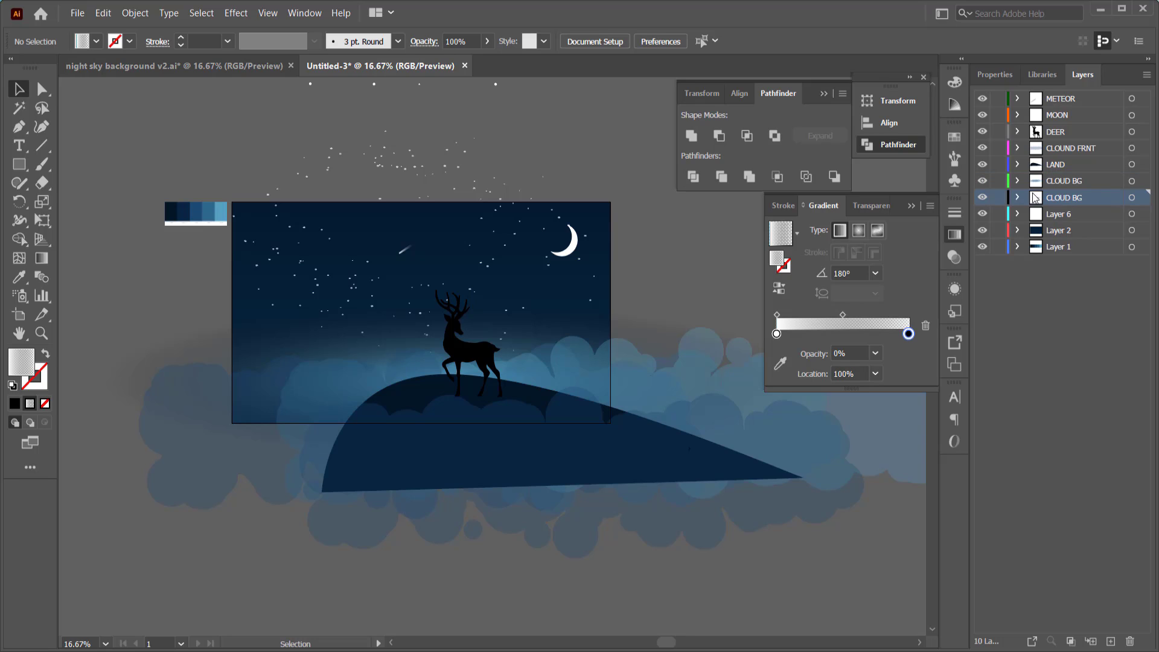
Step: Rename Layer 6 to STARS and Layer 2 to SKY
left_click(1039, 217)
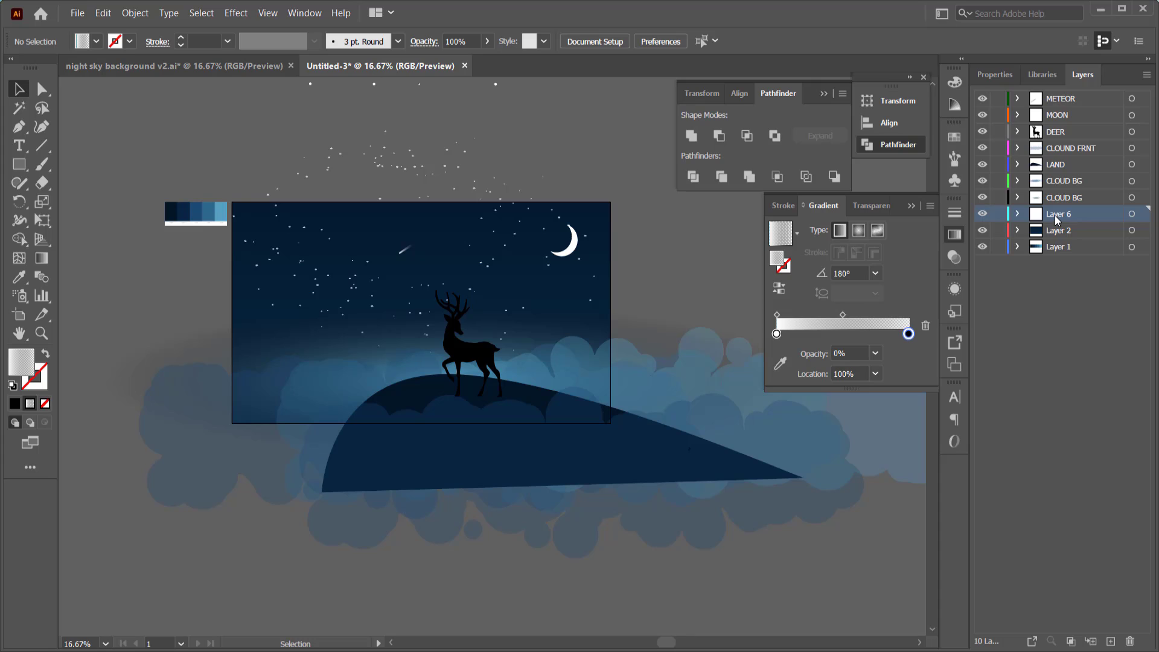
key("a")
double_click(1061, 216)
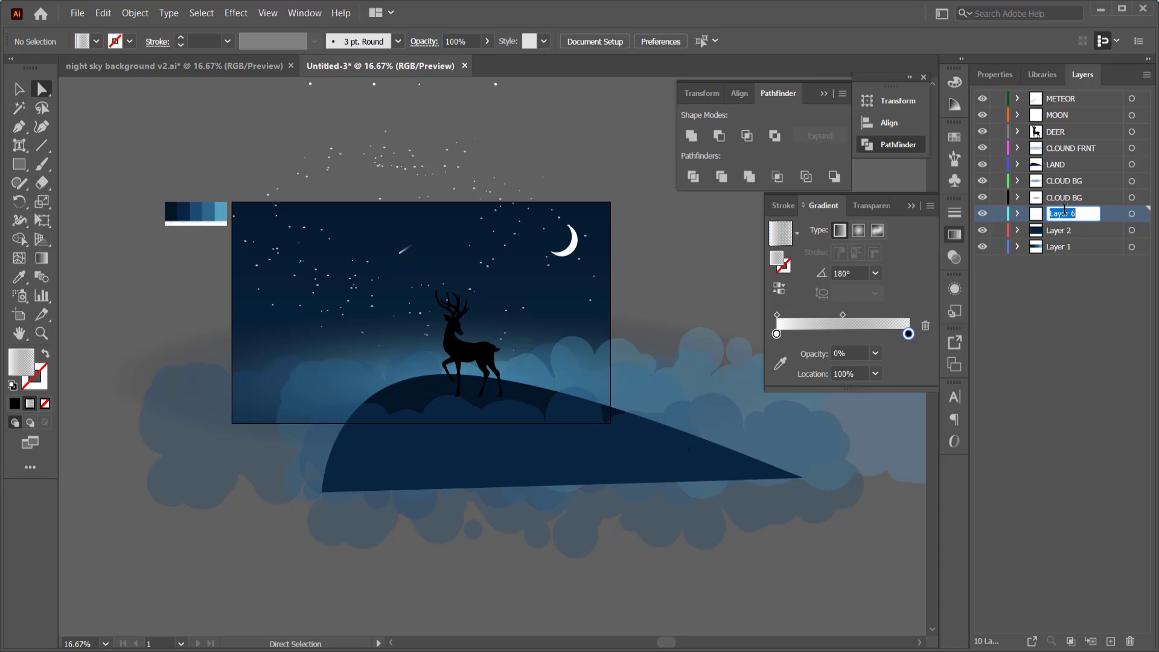
type("STARS")
double_click(1064, 233)
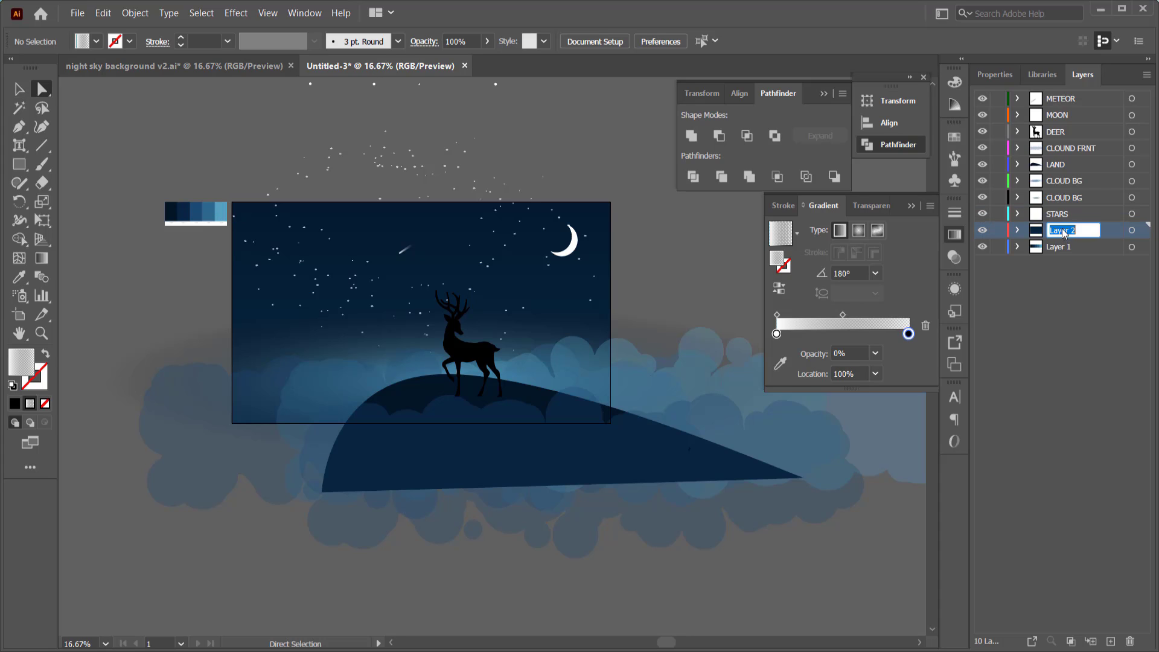
type("SKY")
key("Return")
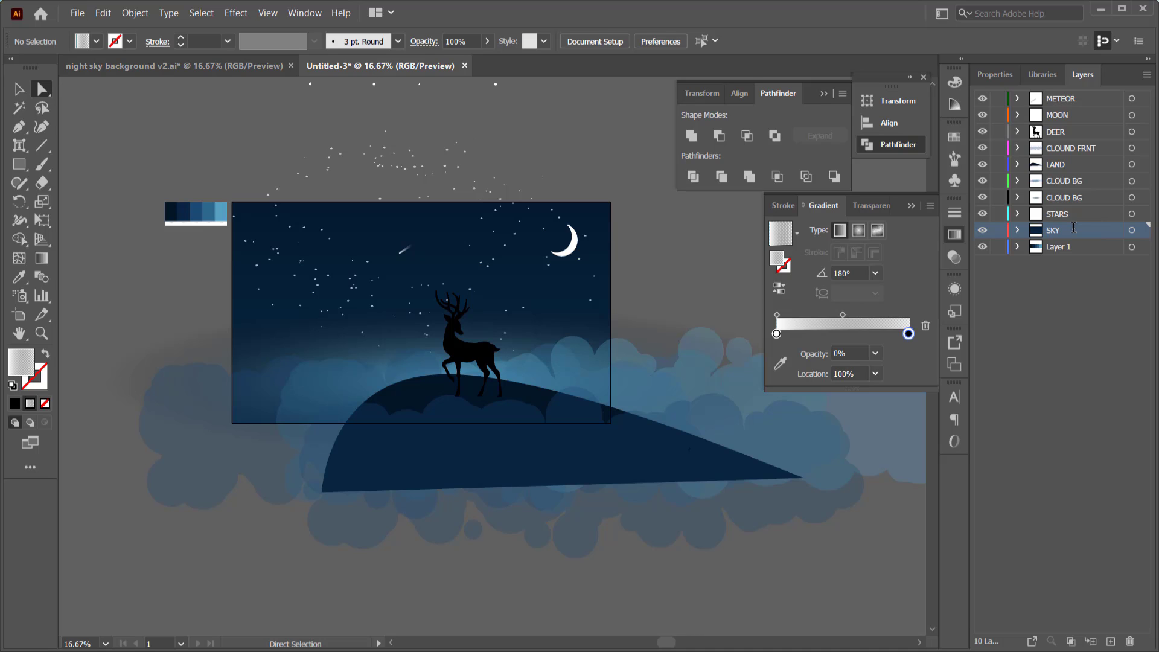
Step: Save the illustration as a new file named night sky background v3.ai
left_click(78, 13)
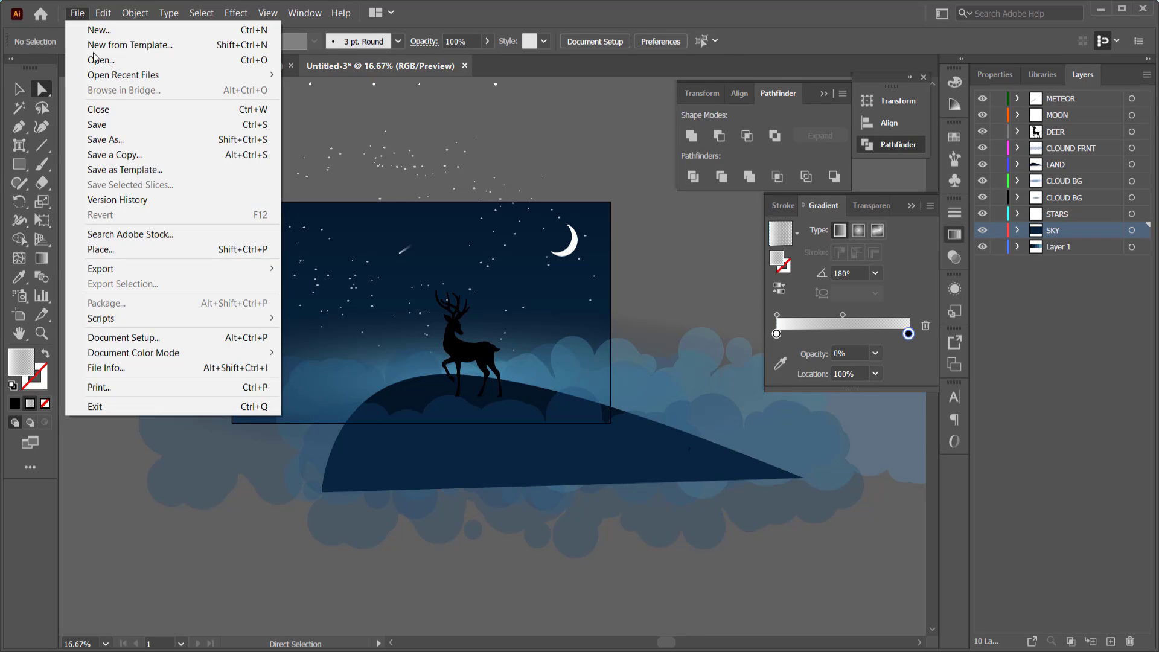
left_click(117, 140)
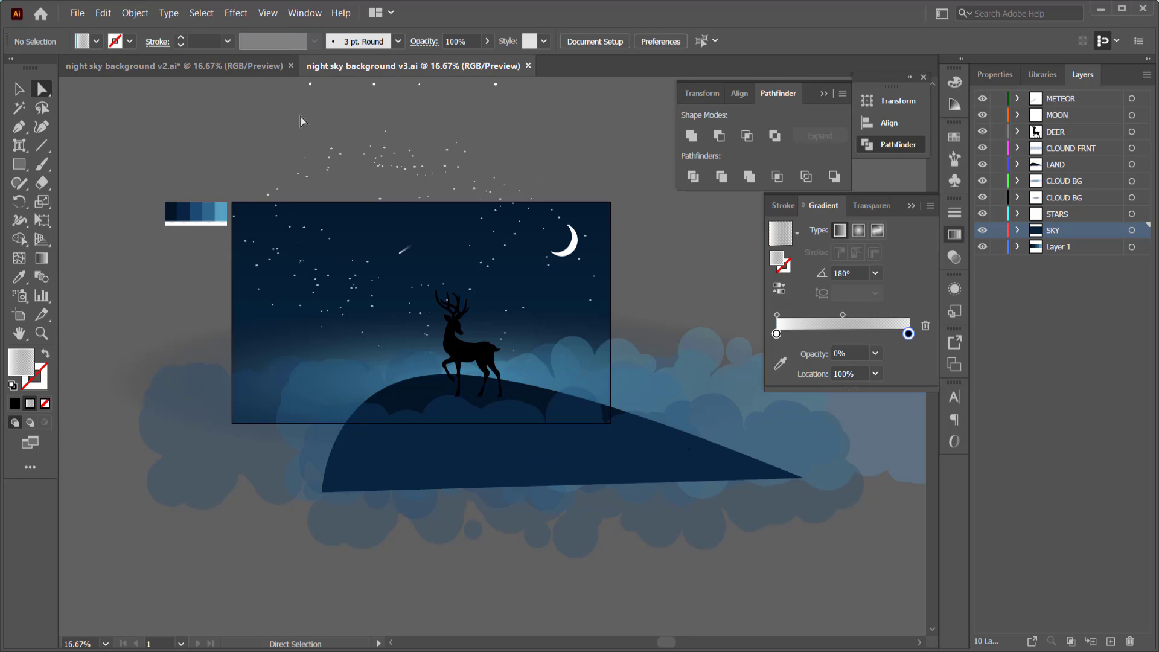
Step: Correct the spelling of the front cloud layer's name to CLOUD FRNT
double_click(1072, 148)
left_click(1079, 145)
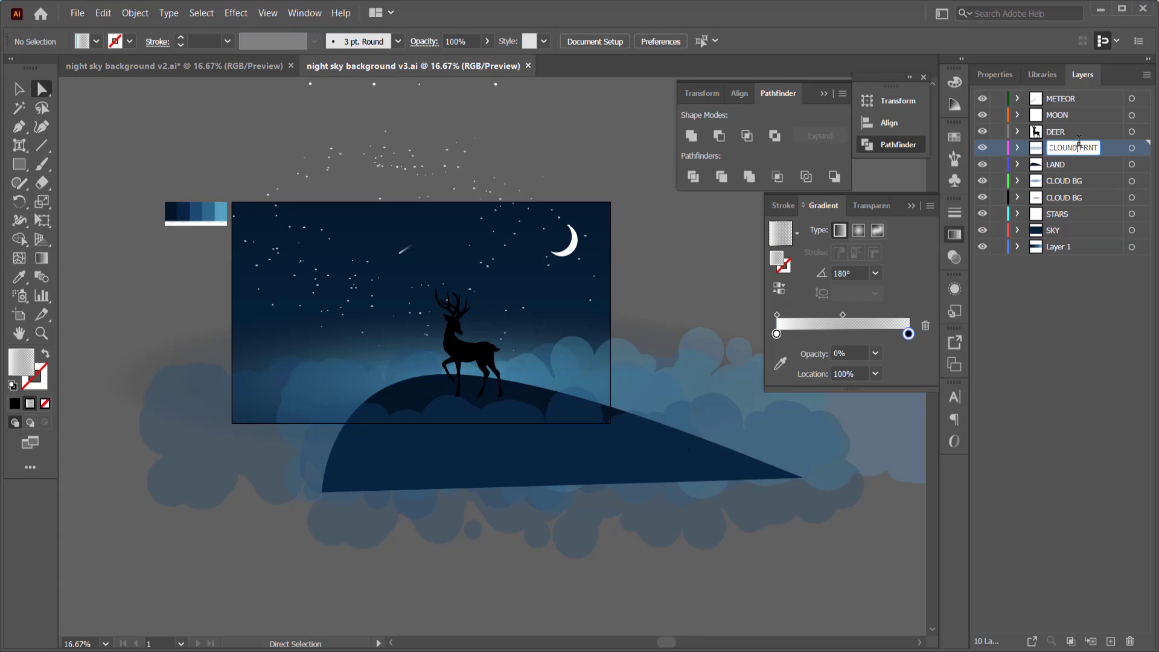
key("BackSpace")
left_click(1067, 306)
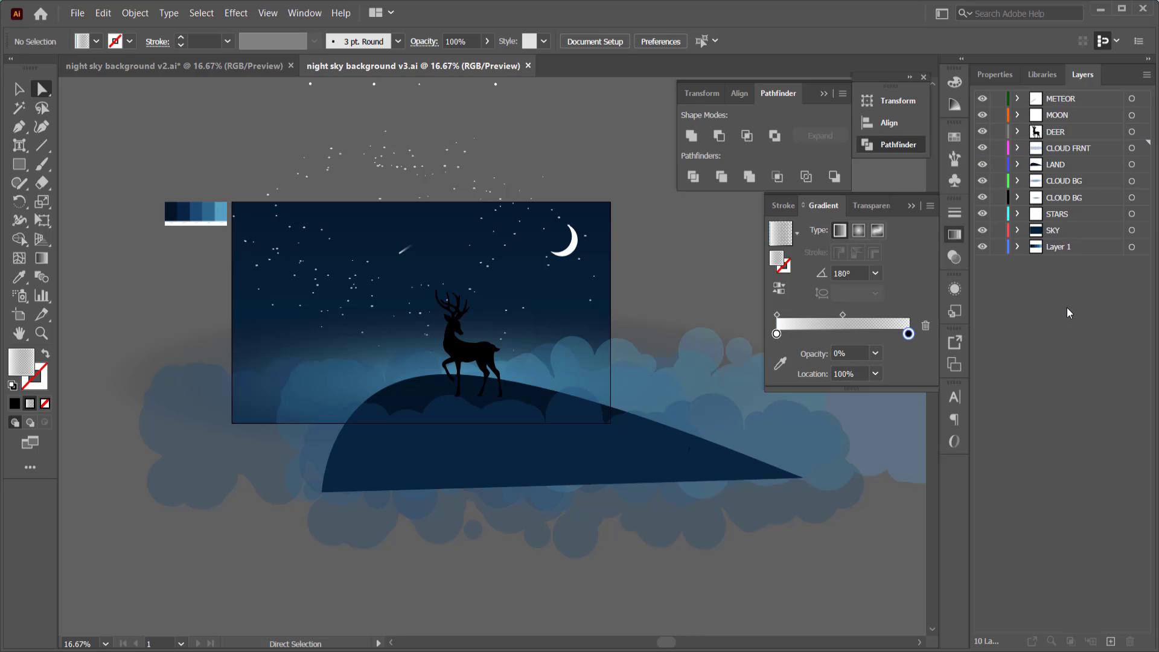
Step: Switch to After Effects and import night sky background v3.ai as a Composition with footage dimensions set to Document Size
key("alt+Tab")
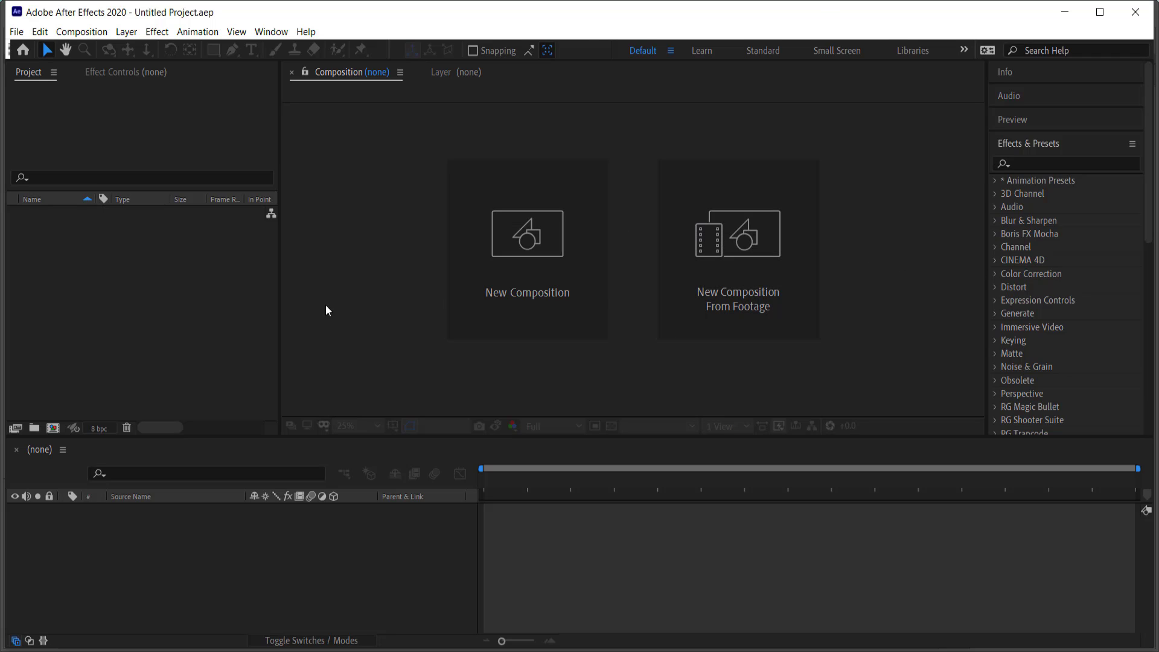
right_click(111, 277)
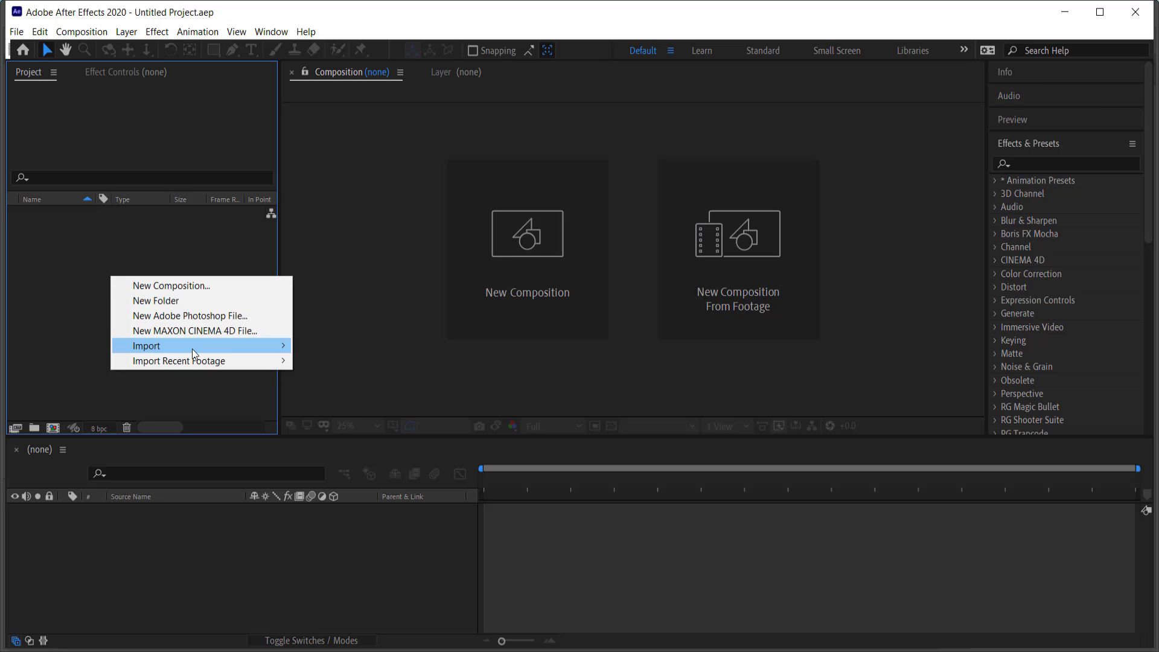
mouse_move(197, 350)
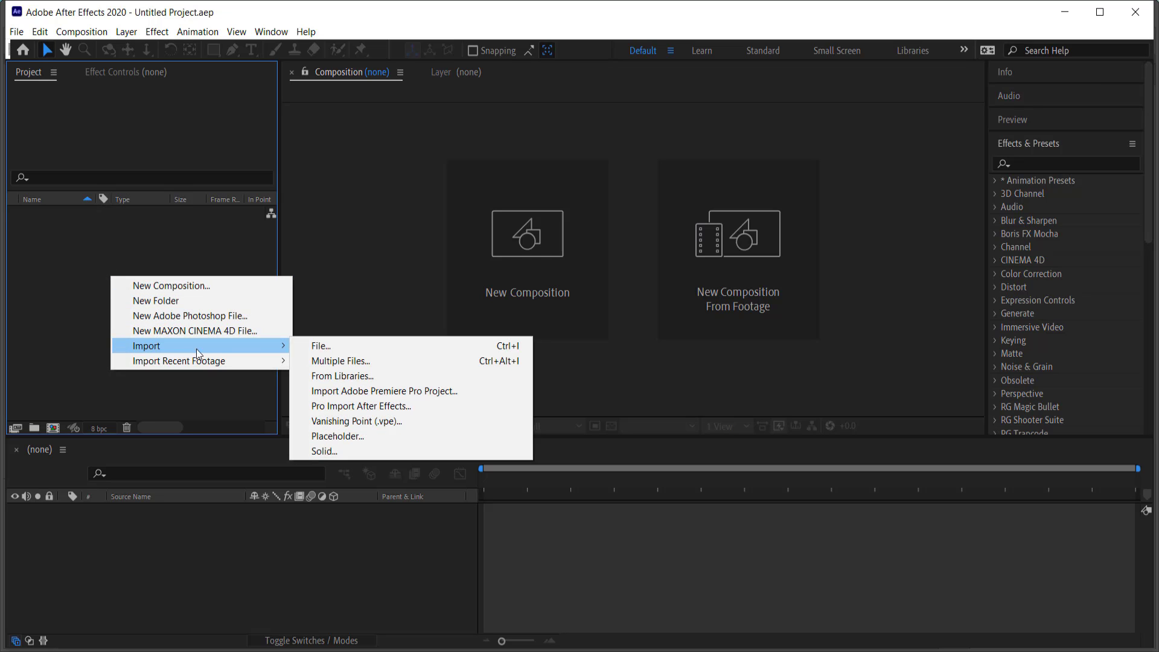
left_click(323, 354)
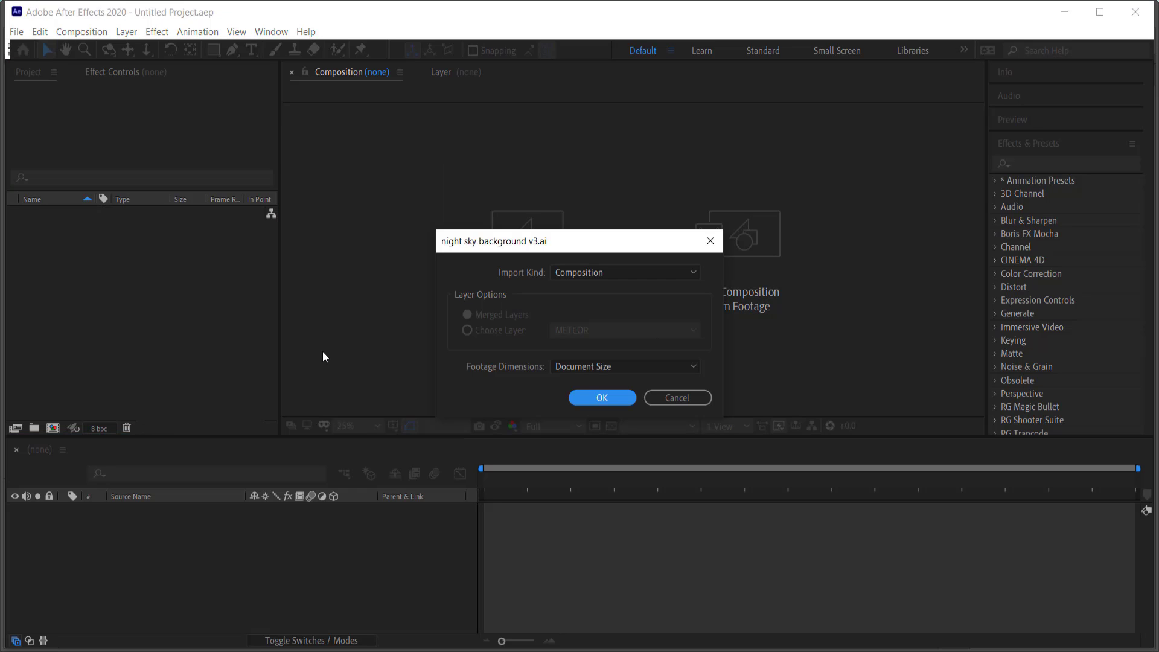
left_click(590, 272)
left_click(597, 308)
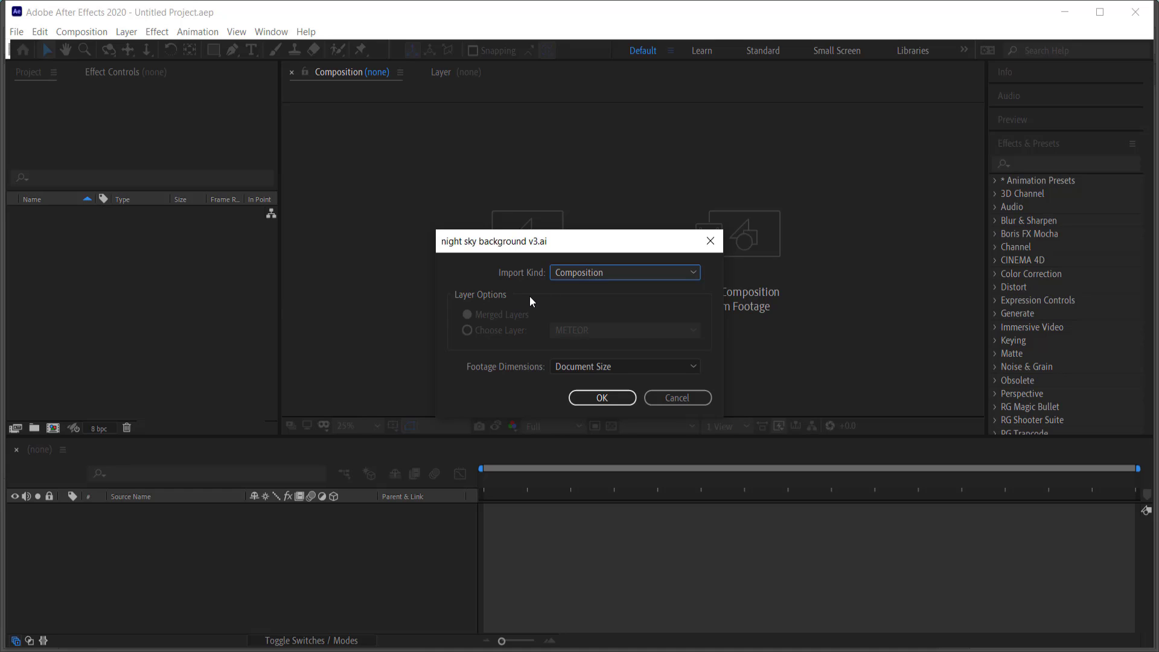
key("Return")
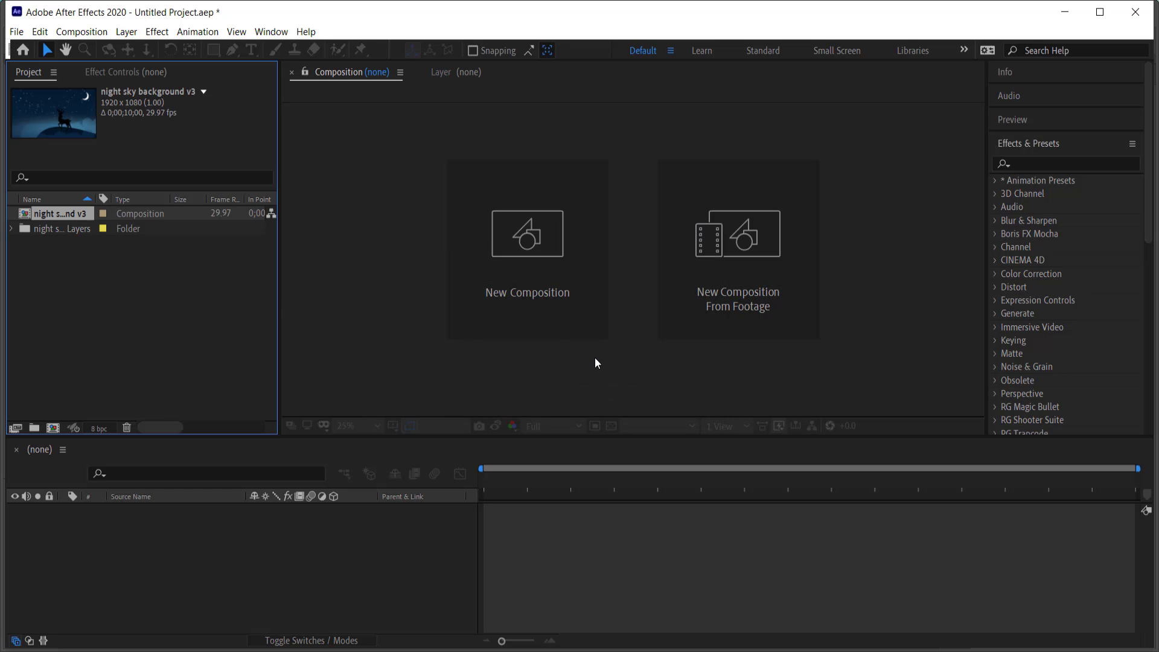
Step: Open the night sky background v3 composition, then hide and select Layer 1 at the bottom of its layer stack
double_click(57, 214)
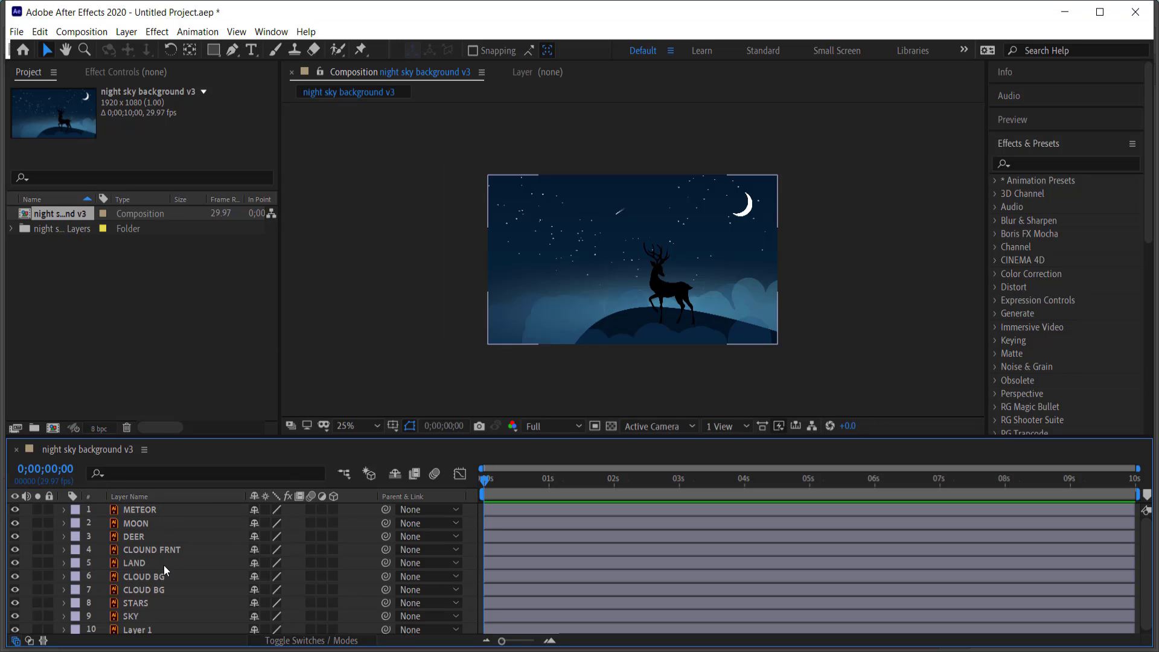
scroll(154, 629, "down", 1)
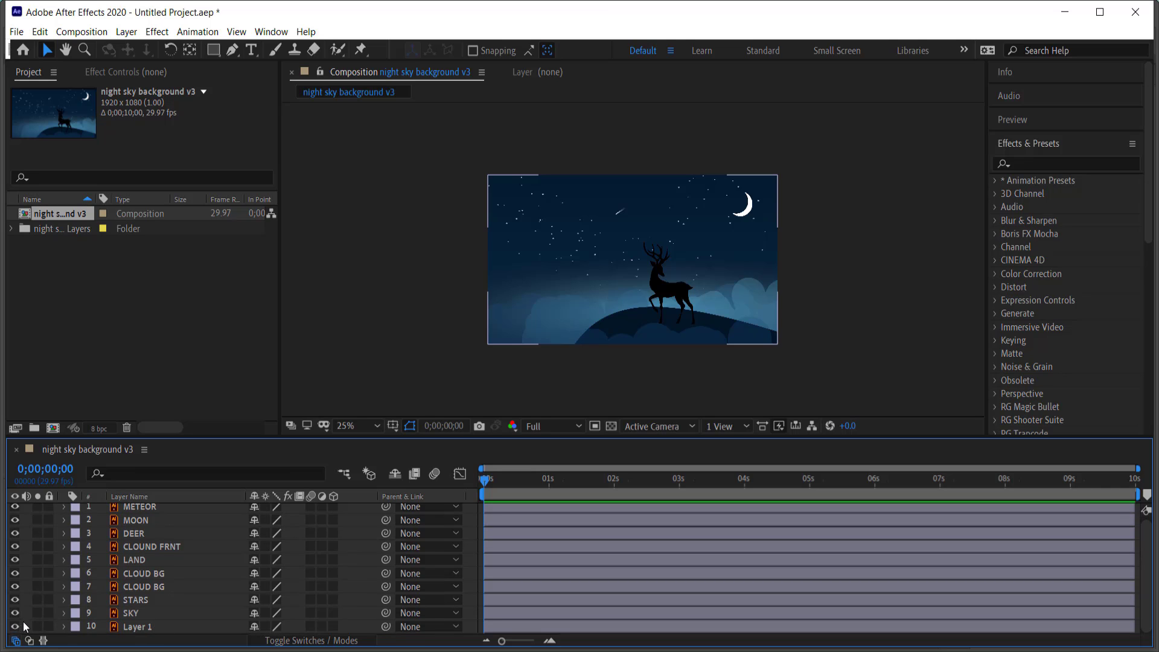
left_click(15, 628)
left_click(129, 628)
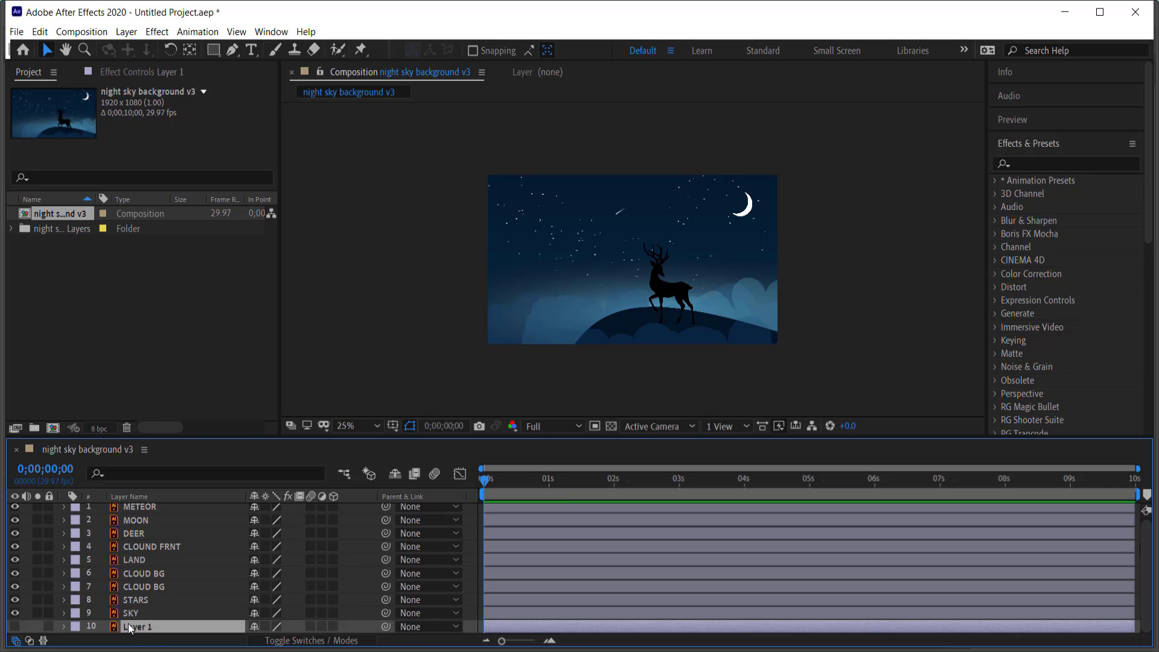
Step: Delete the hidden Layer 1 and check the composition's settings without changing them
key("Delete")
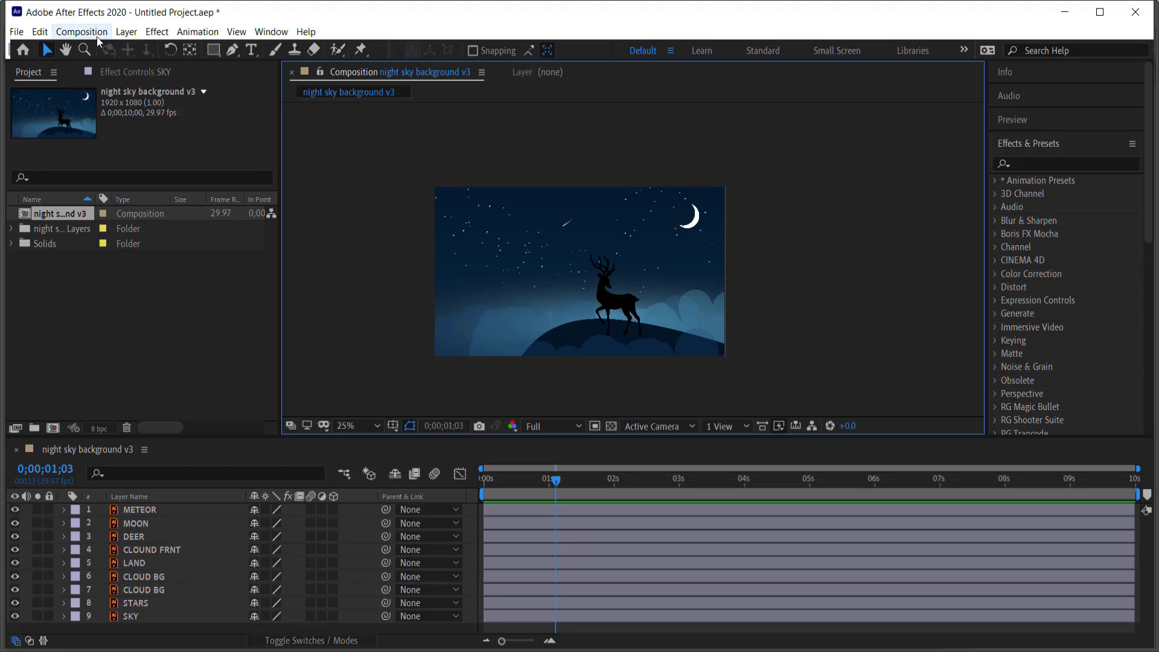
left_click(81, 32)
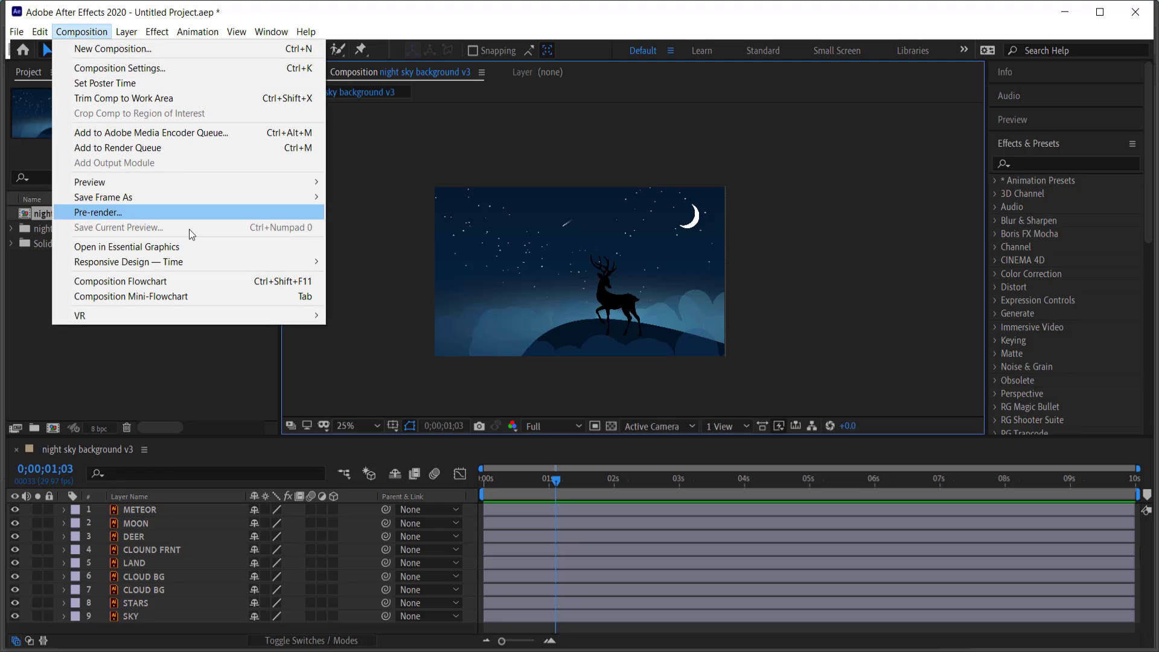
left_click(141, 69)
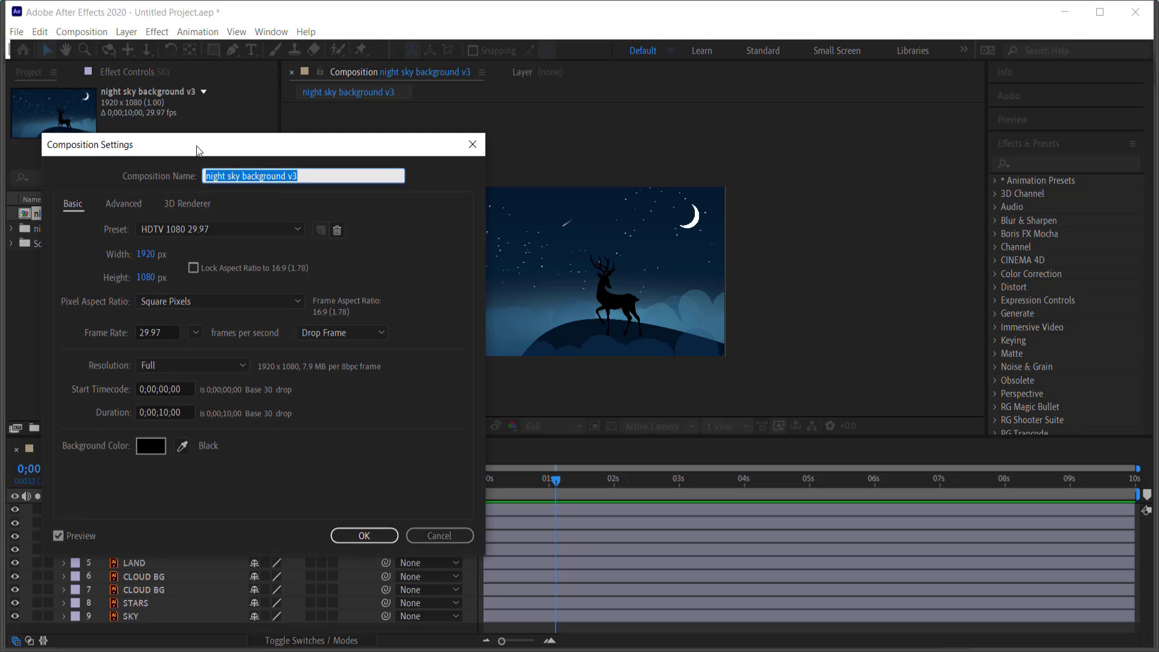
left_click(435, 534)
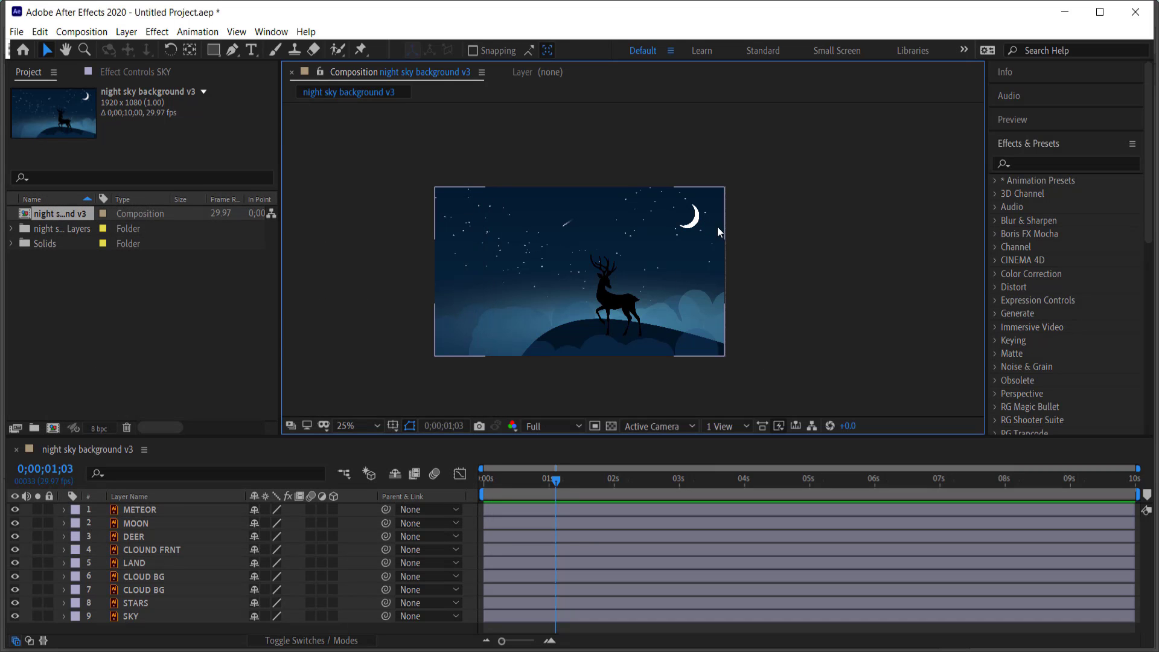
Step: Duplicate the STARS layer and shift the copy horizontally to the left of the frame, leaving a slight overlap
left_click(143, 602)
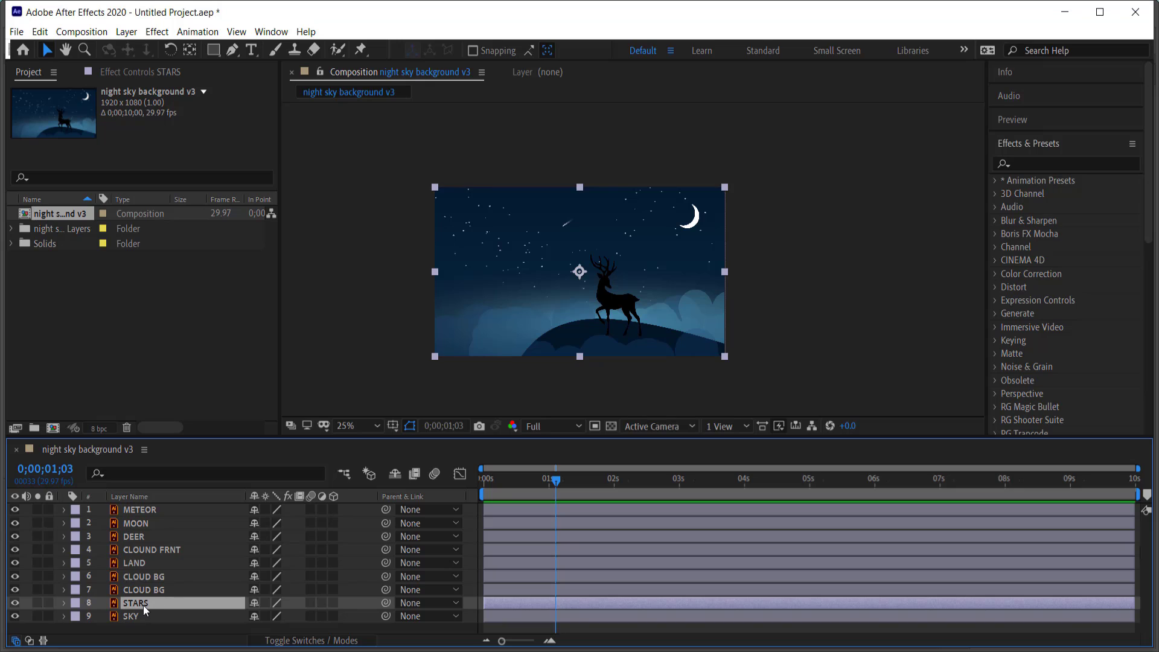
key("ctrl+d")
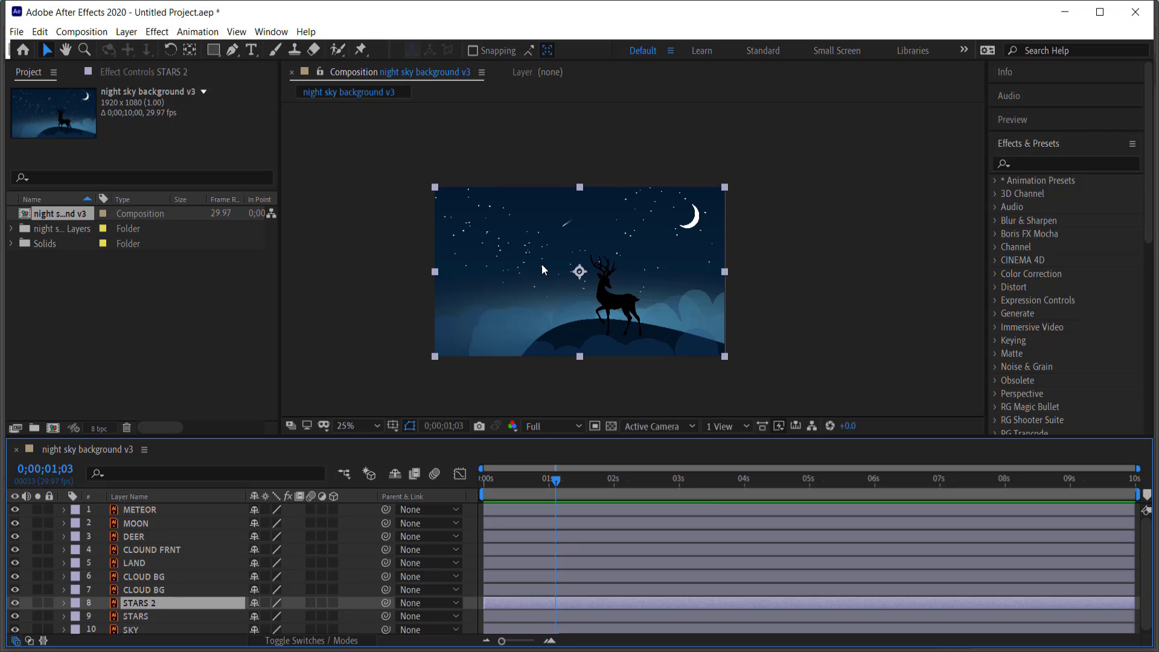
left_click_drag(542, 269, 294, 261)
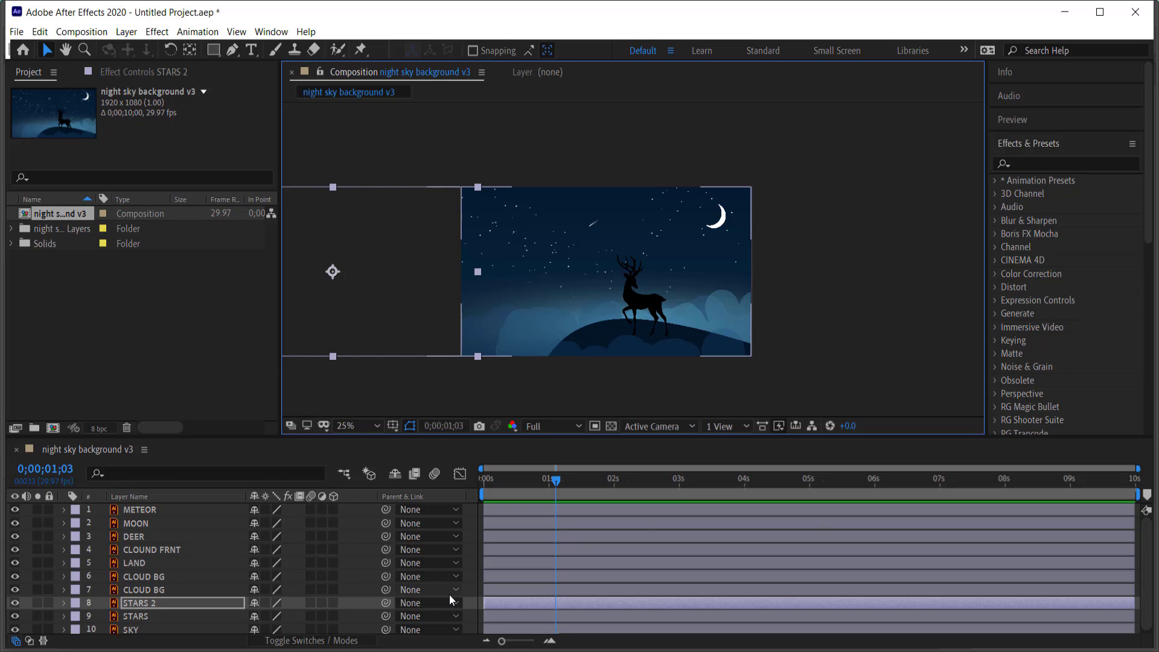
Step: Add a null object above the star layers and parent both STARS 2 and STARS to it
right_click(469, 600)
mouse_move(505, 453)
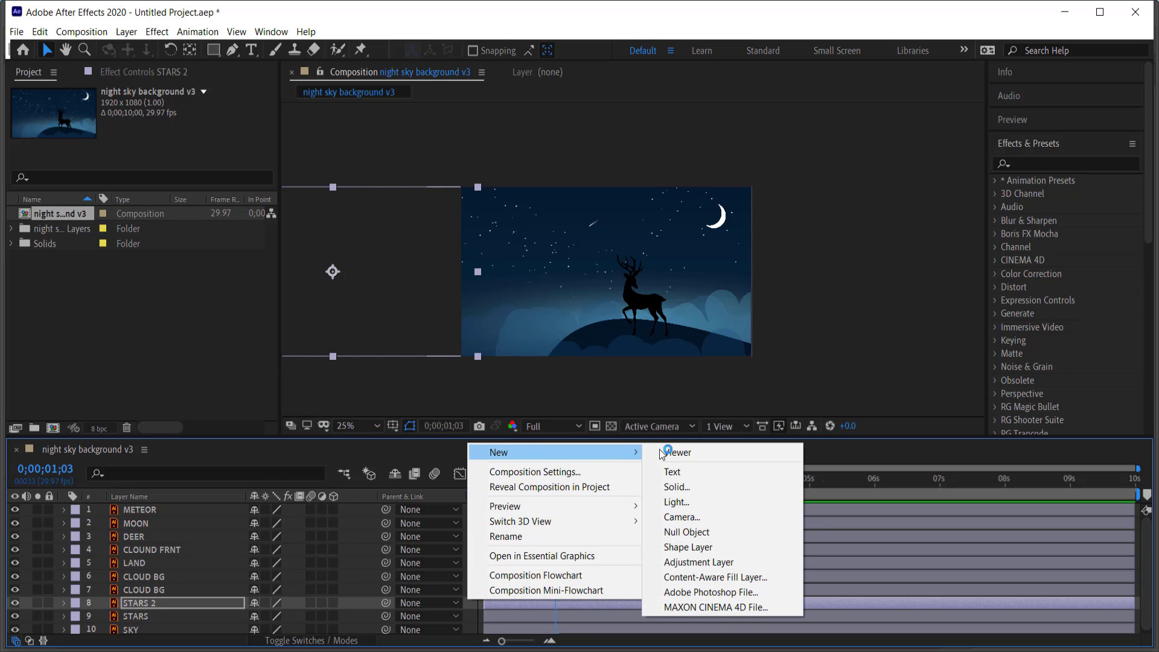
left_click(689, 532)
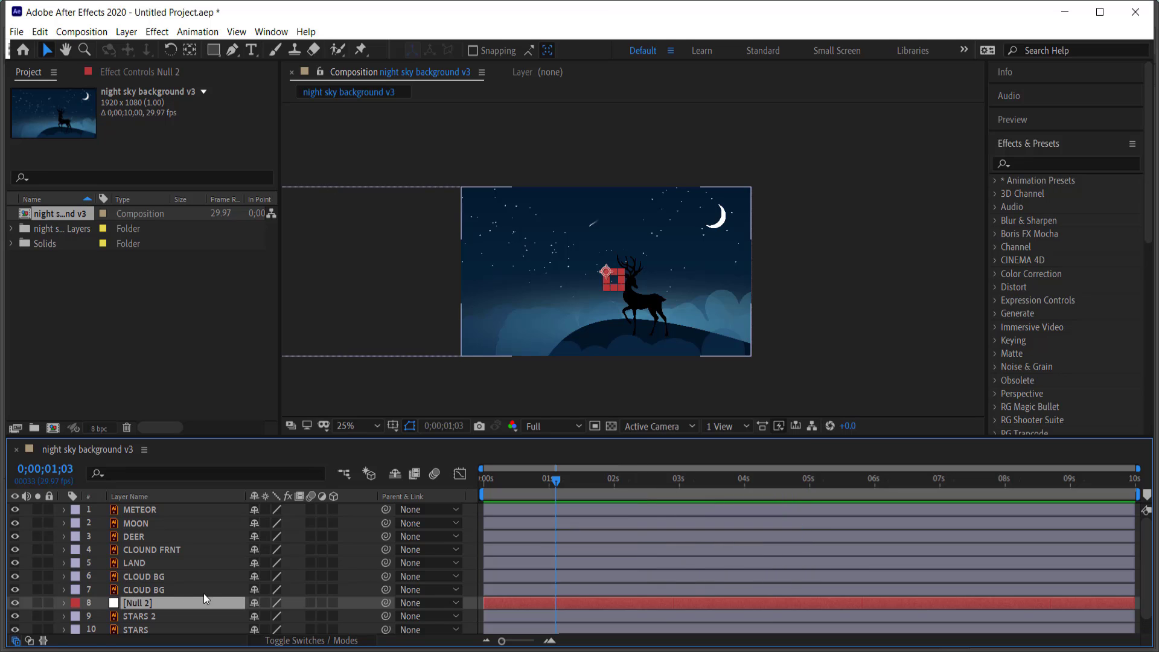
scroll(116, 582, "down", 1)
left_click(142, 598)
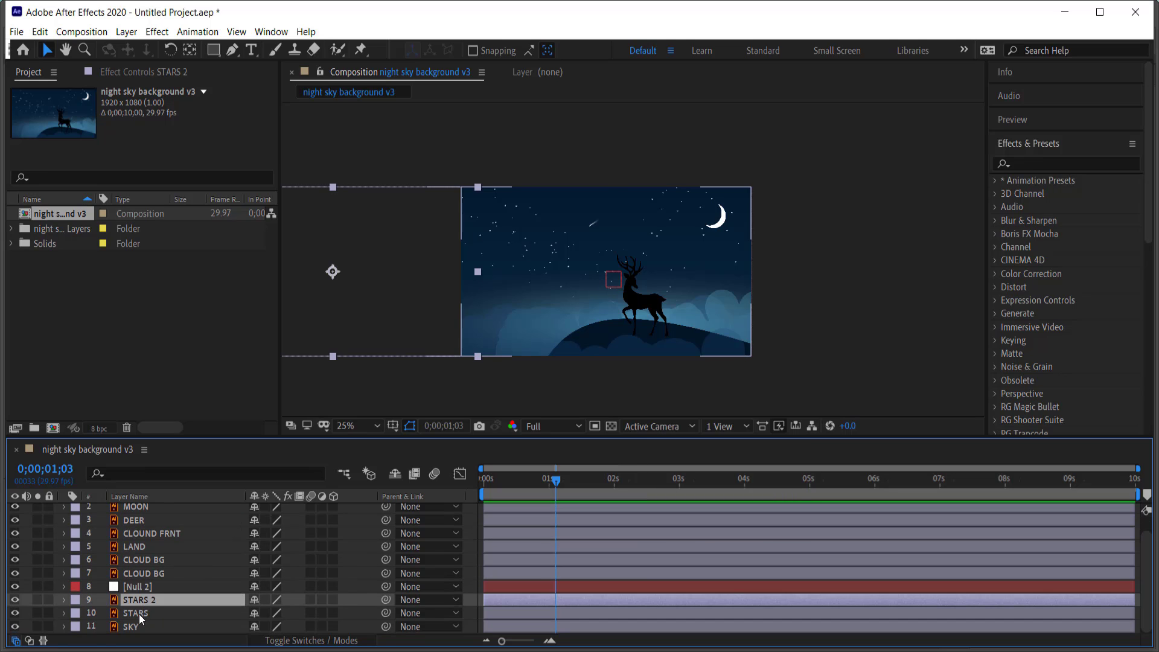
left_click(139, 615, "shift")
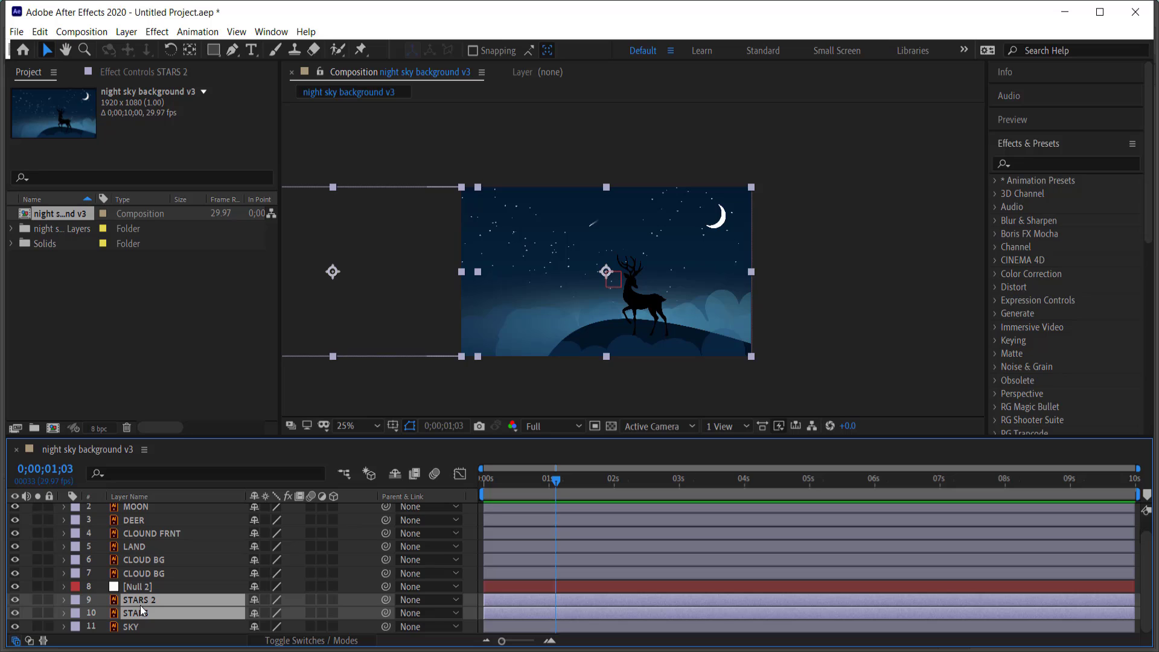
left_click_drag(386, 601, 150, 589)
Step: Add a starting Position keyframe to the null at 0;00;00;00
left_click(145, 587)
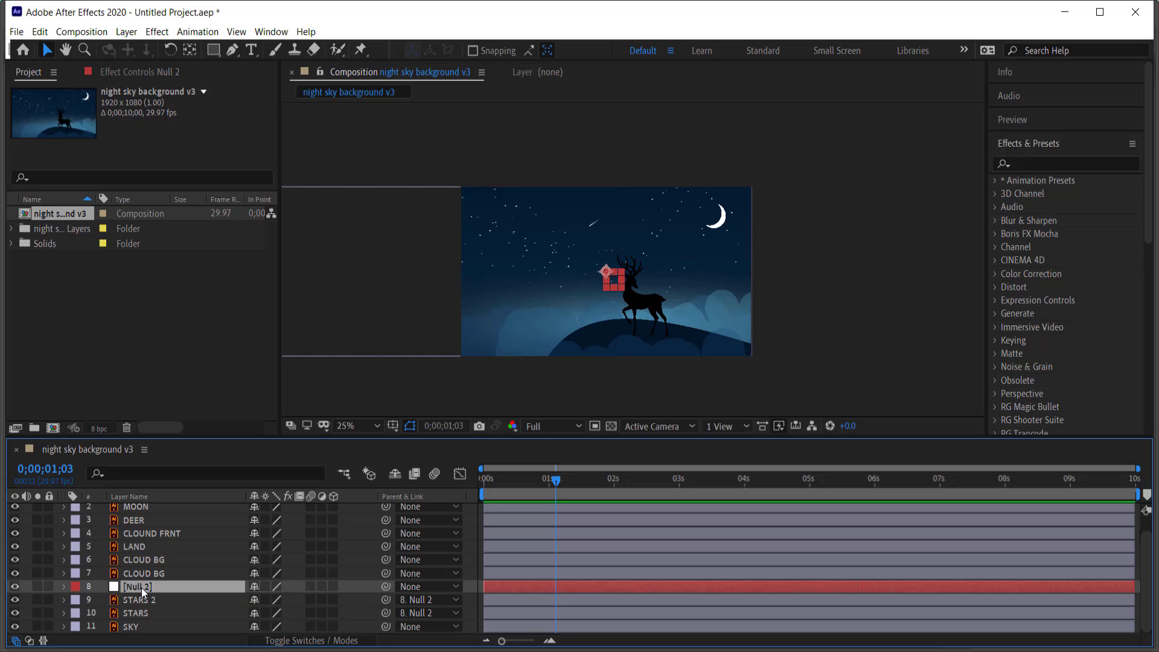
left_click_drag(555, 482, 454, 481)
key("p")
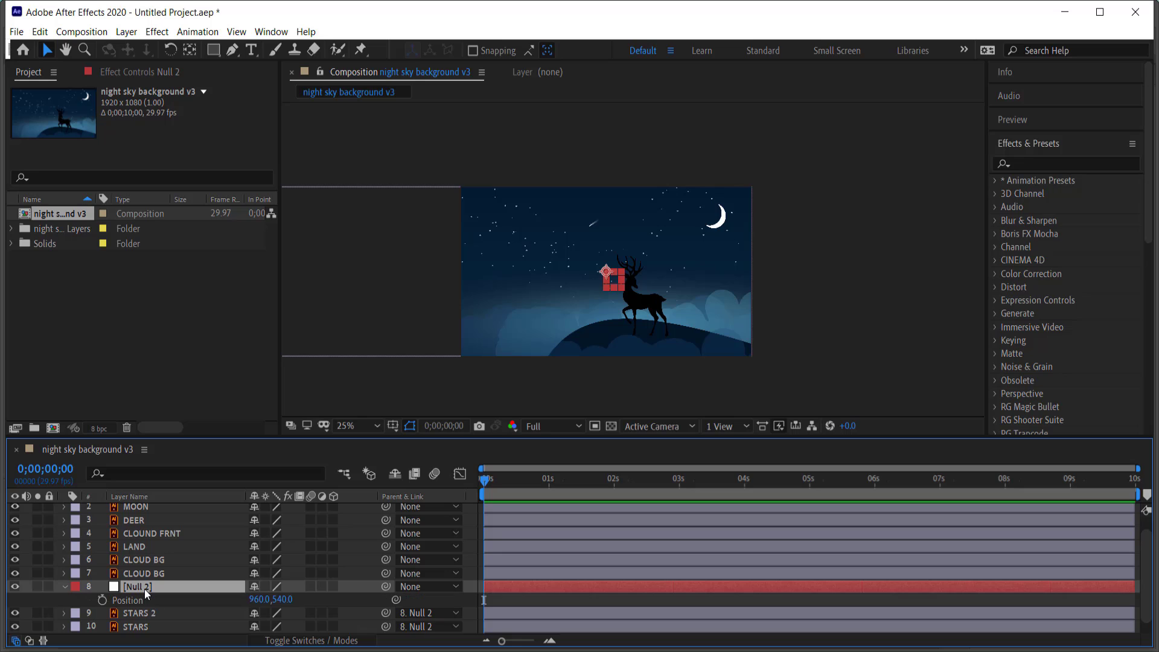
left_click(102, 600)
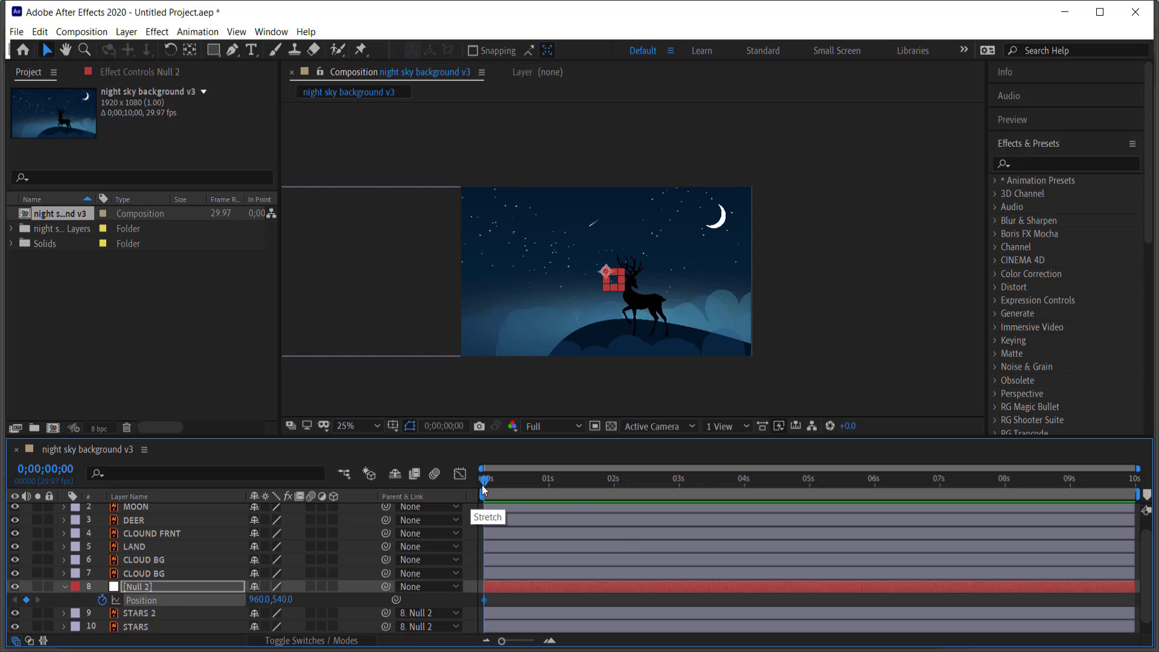
Step: Set the null's X position to 2399 at 0;00;09;29 and preview the drifting stars from the start
left_click(1133, 481)
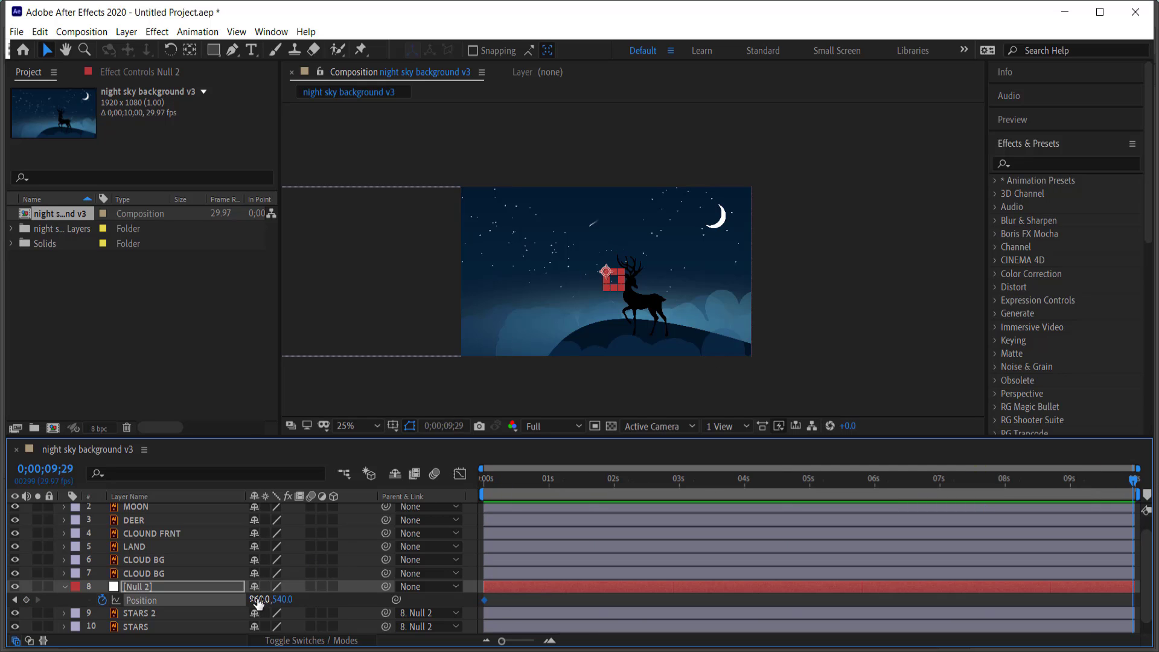
left_click_drag(258, 603, 330, 598)
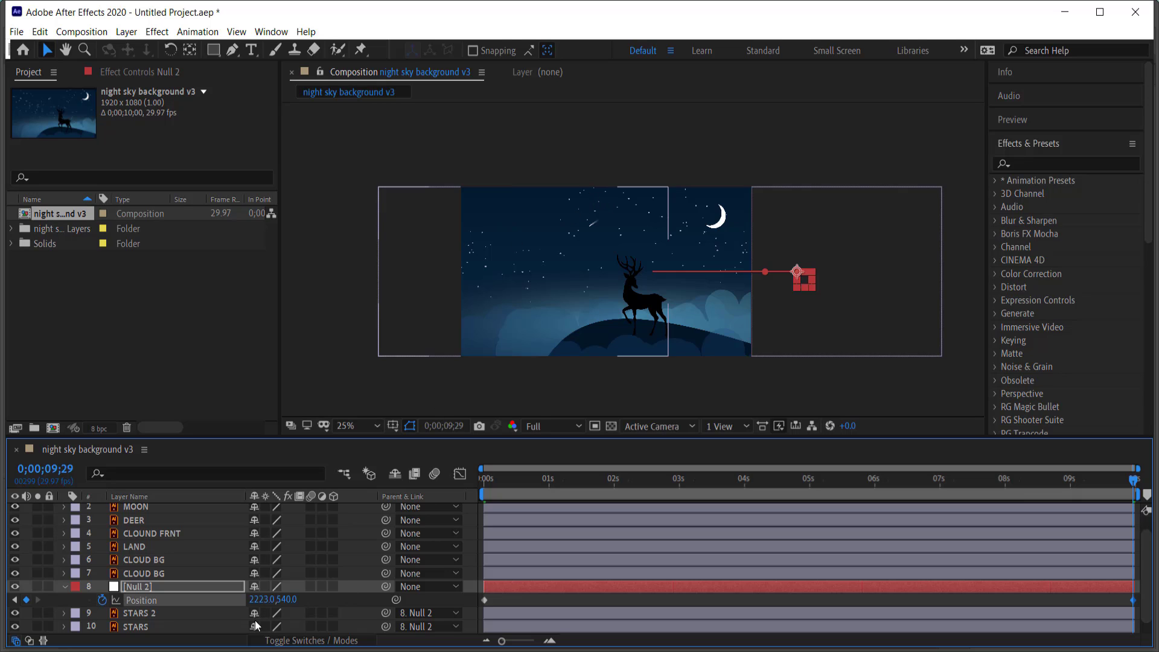
left_click_drag(258, 599, 395, 598)
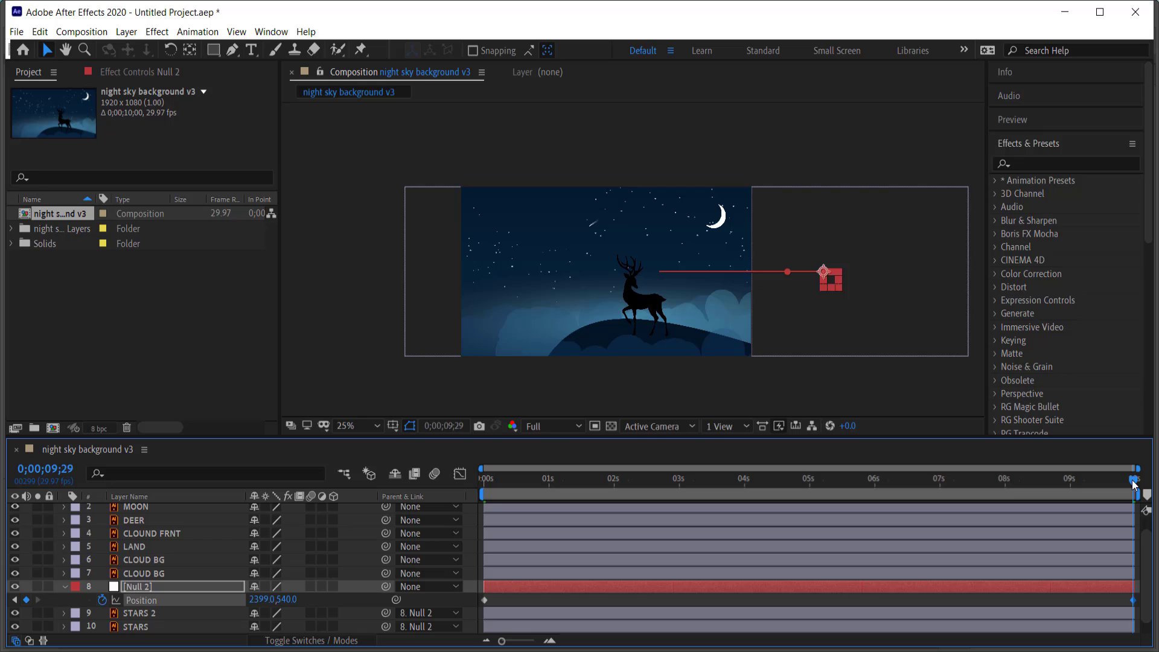
left_click_drag(1134, 483, 444, 479)
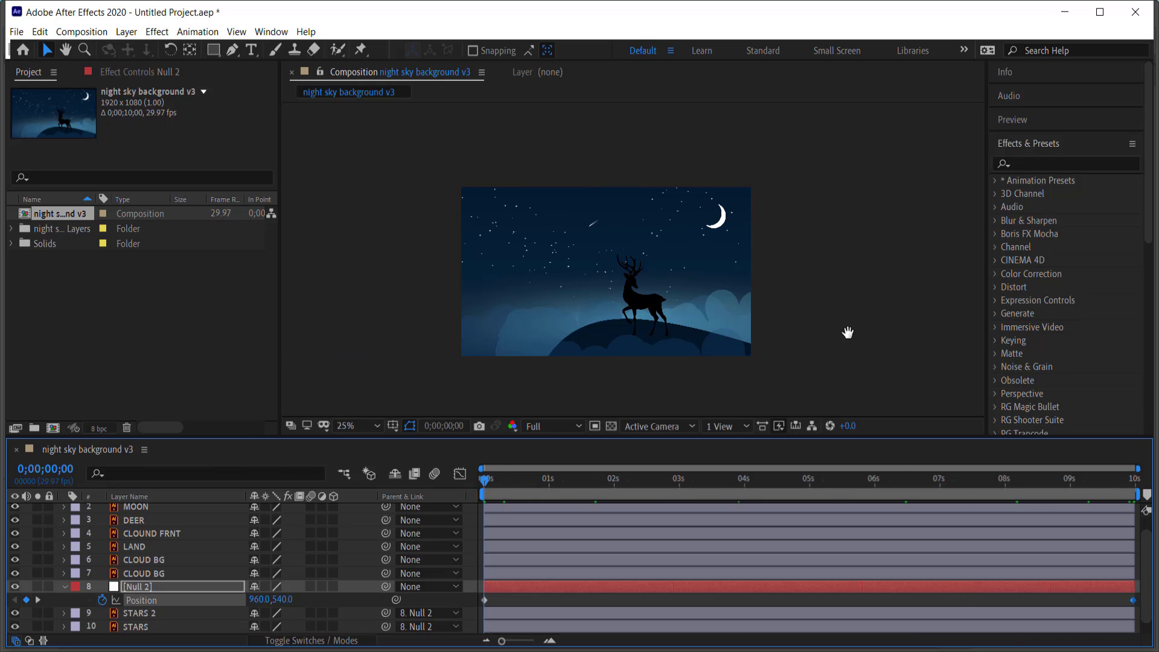
key("space")
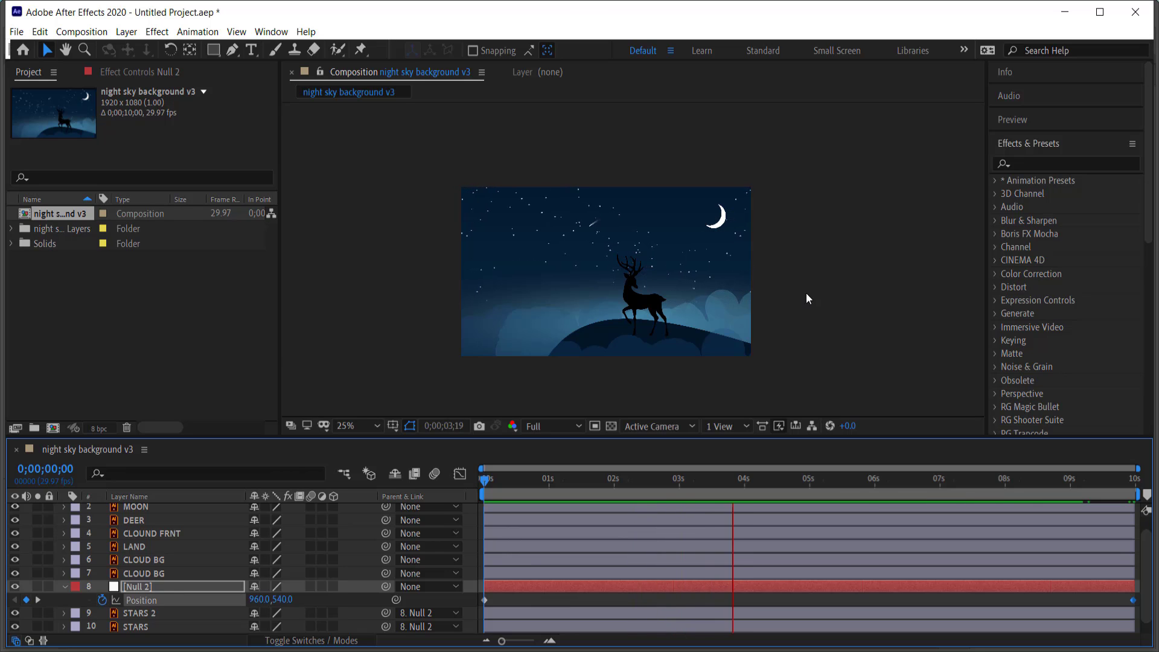
key("space")
Step: Slow the star drift by setting the null's X position to 1815 at 0;00;09;29, and preview the animation
left_click_drag(743, 480, 1042, 480)
left_click_drag(1116, 493, 1138, 482)
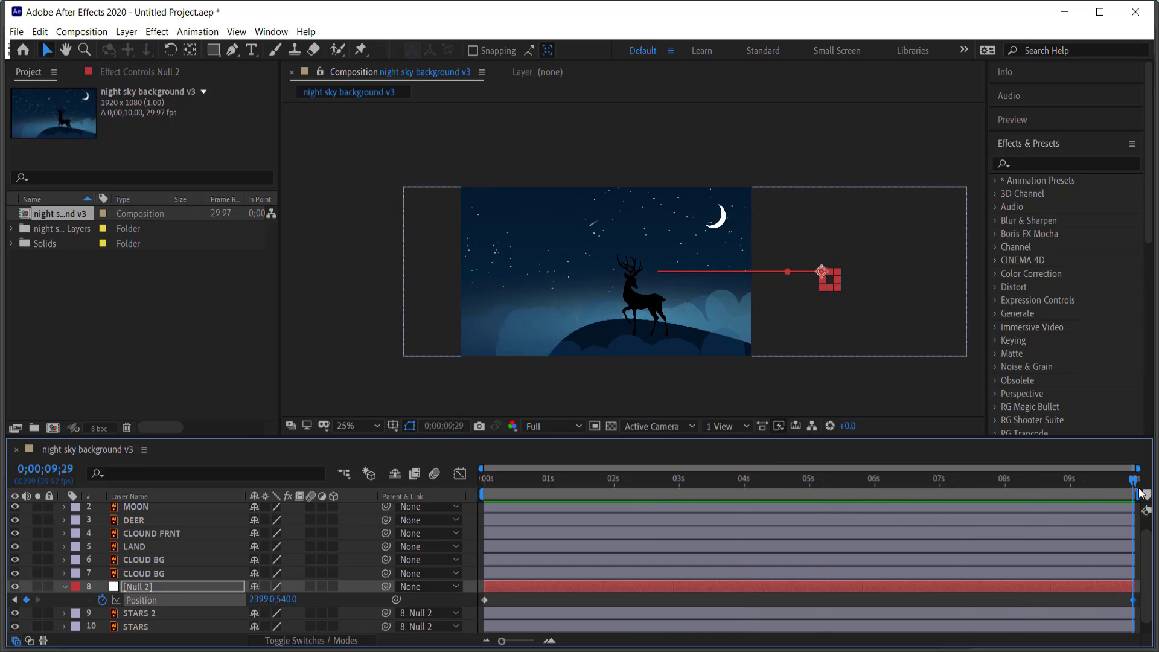
left_click_drag(264, 606, 172, 592)
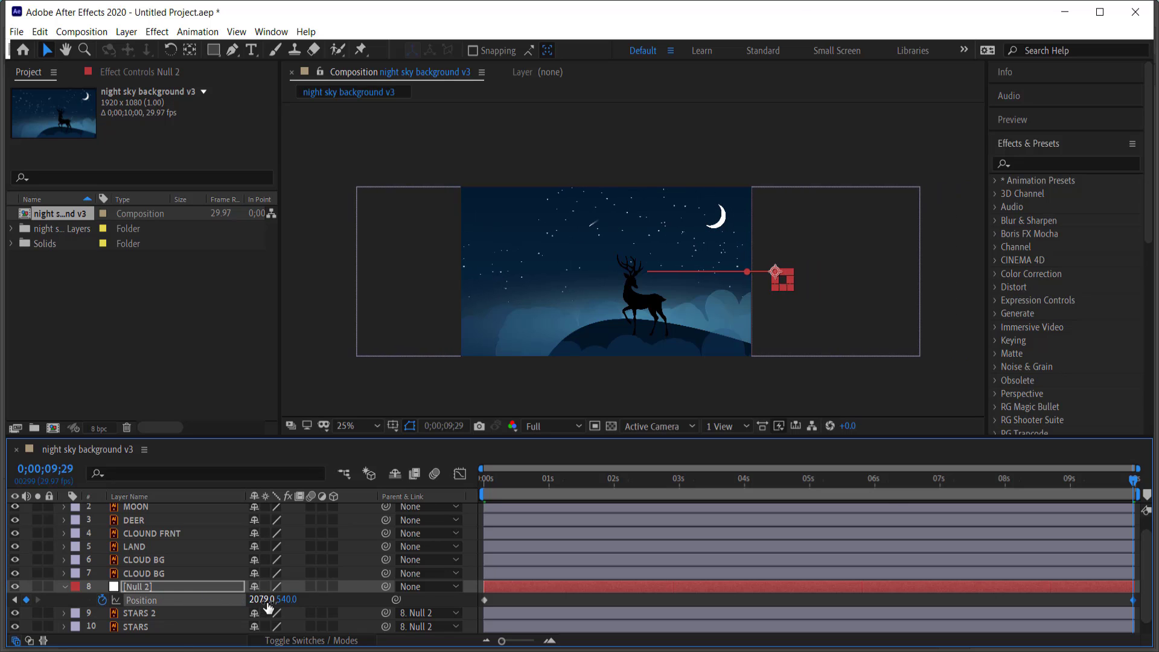
left_click_drag(260, 600, 63, 599)
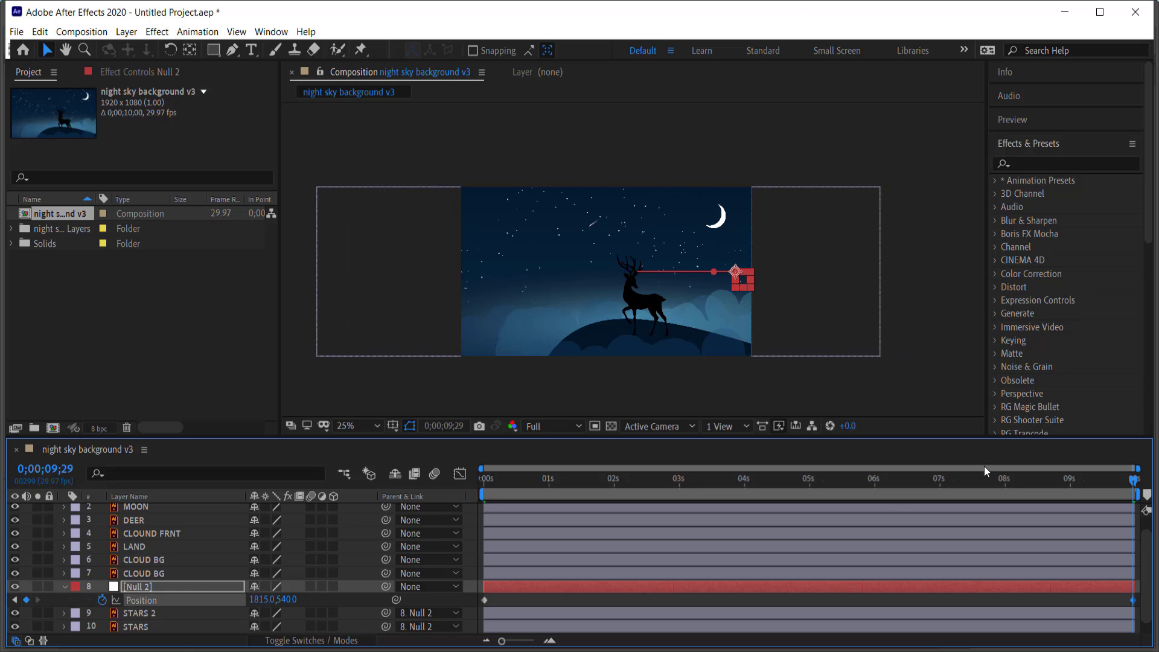
left_click_drag(1137, 481, 310, 472)
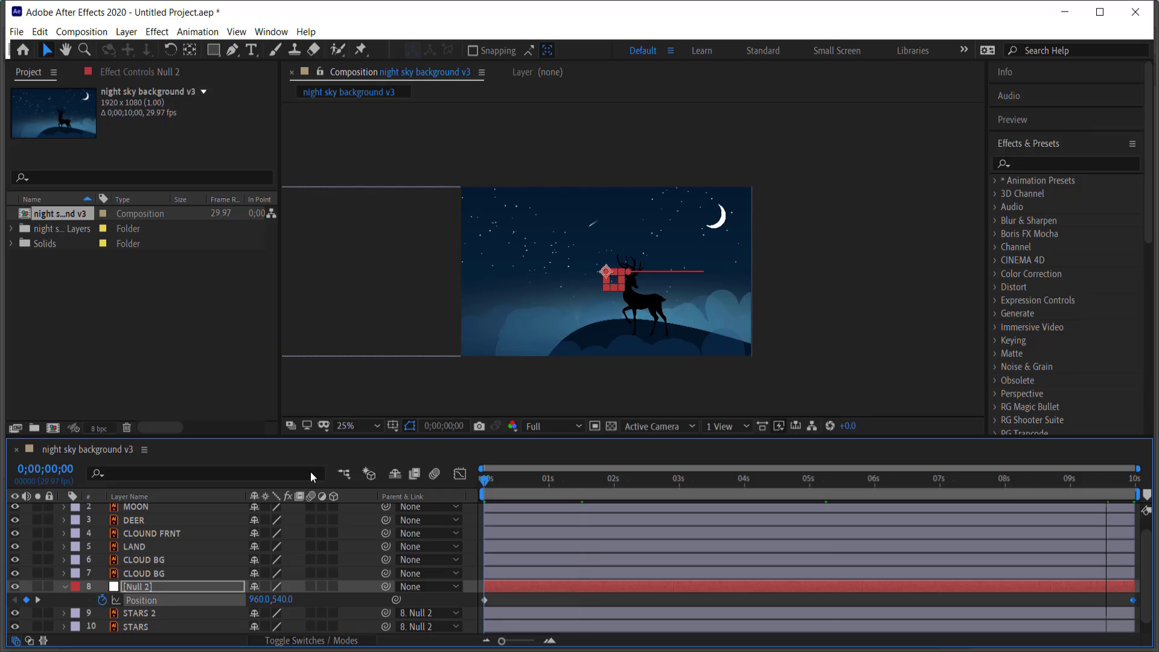
left_click(829, 298)
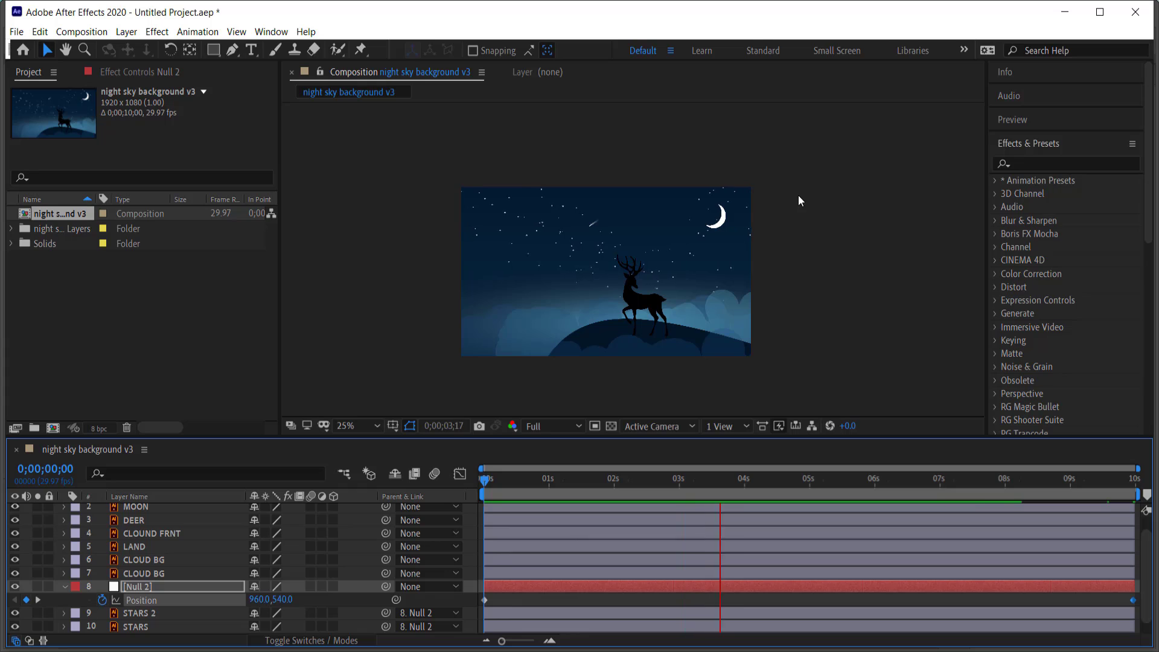
key("space")
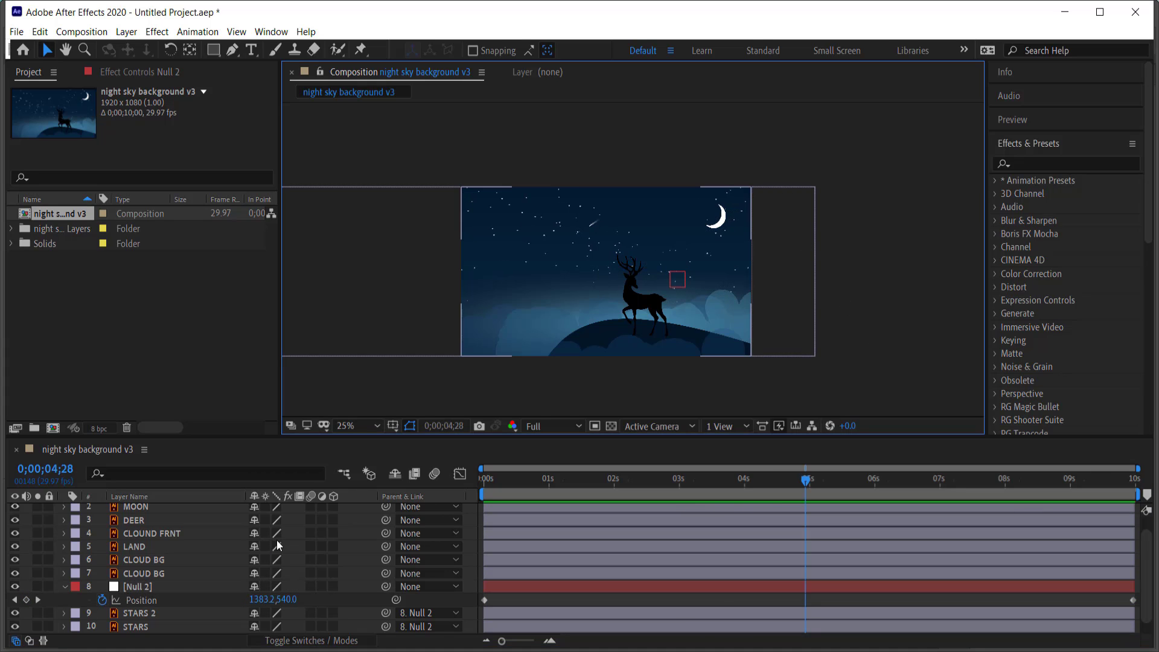
Step: At 0;00;00;00, place Puppet Position pins on the three standing hooves of the DEER layer
left_click(148, 520)
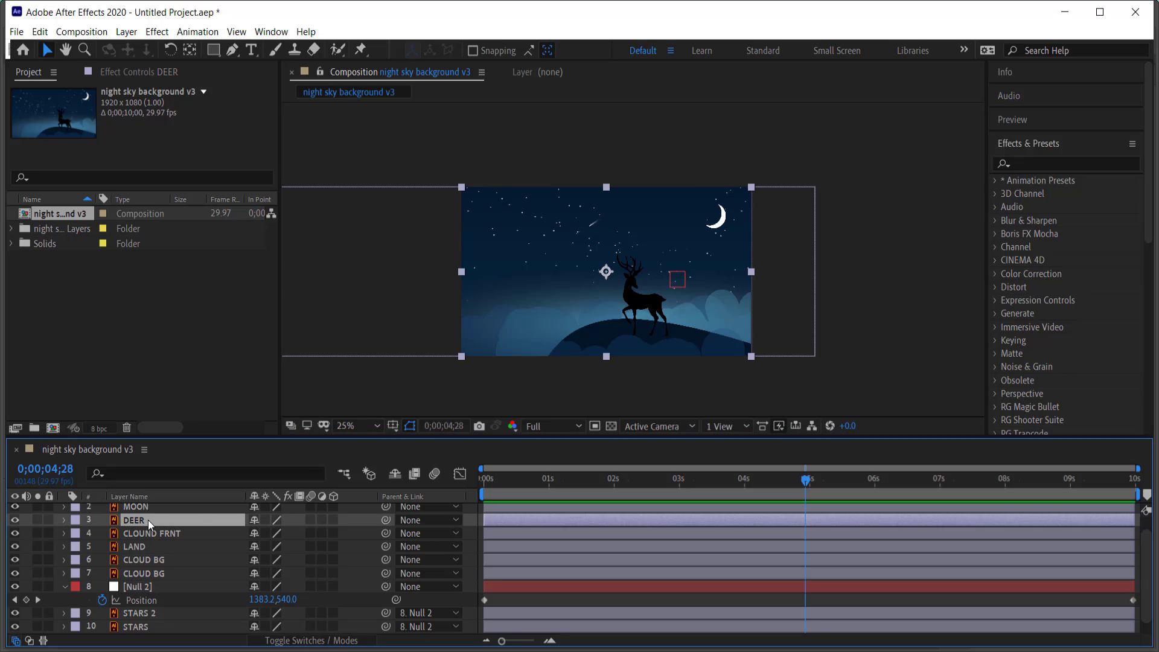
scroll(641, 309, "up", 2)
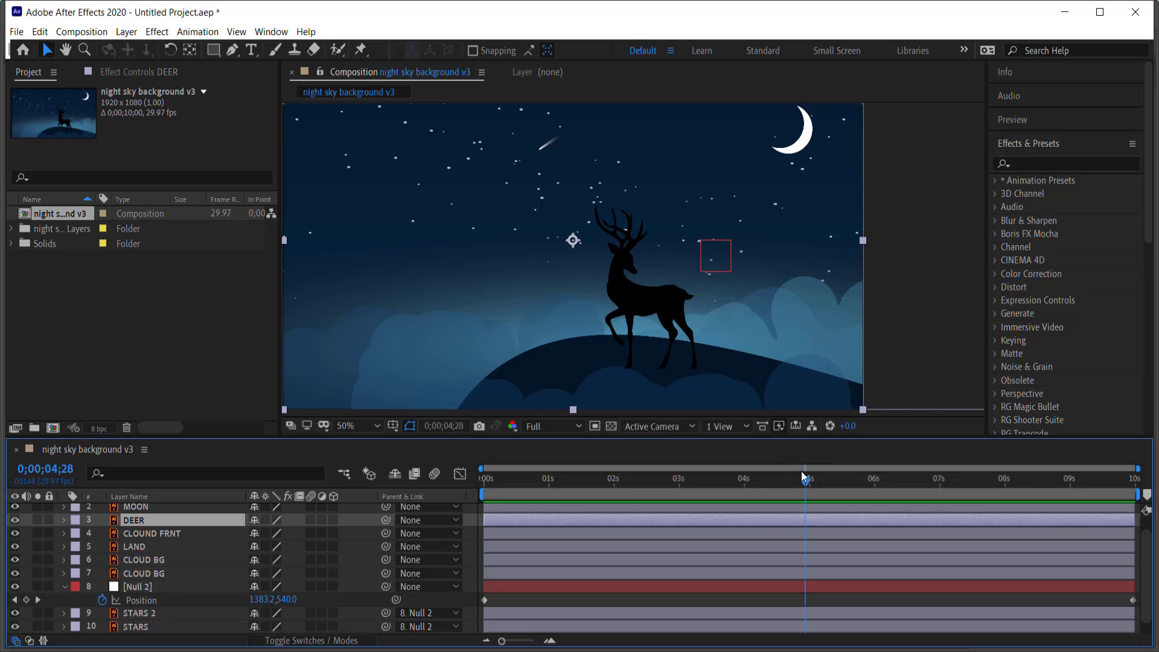
left_click_drag(802, 471, 438, 480)
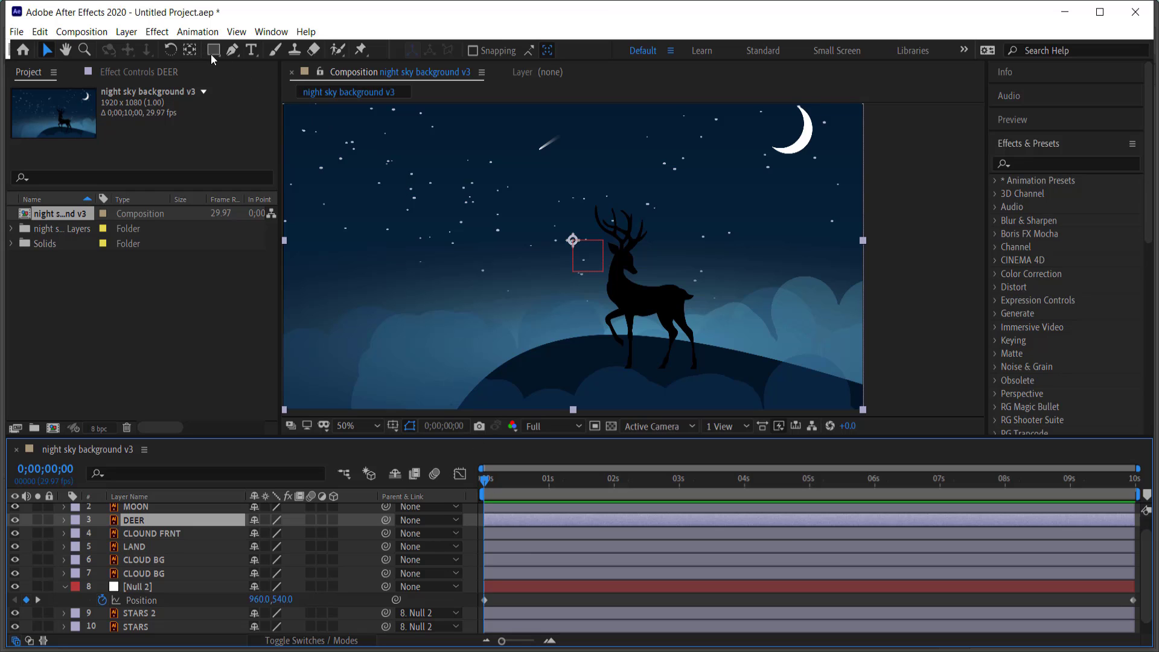
left_click(360, 51)
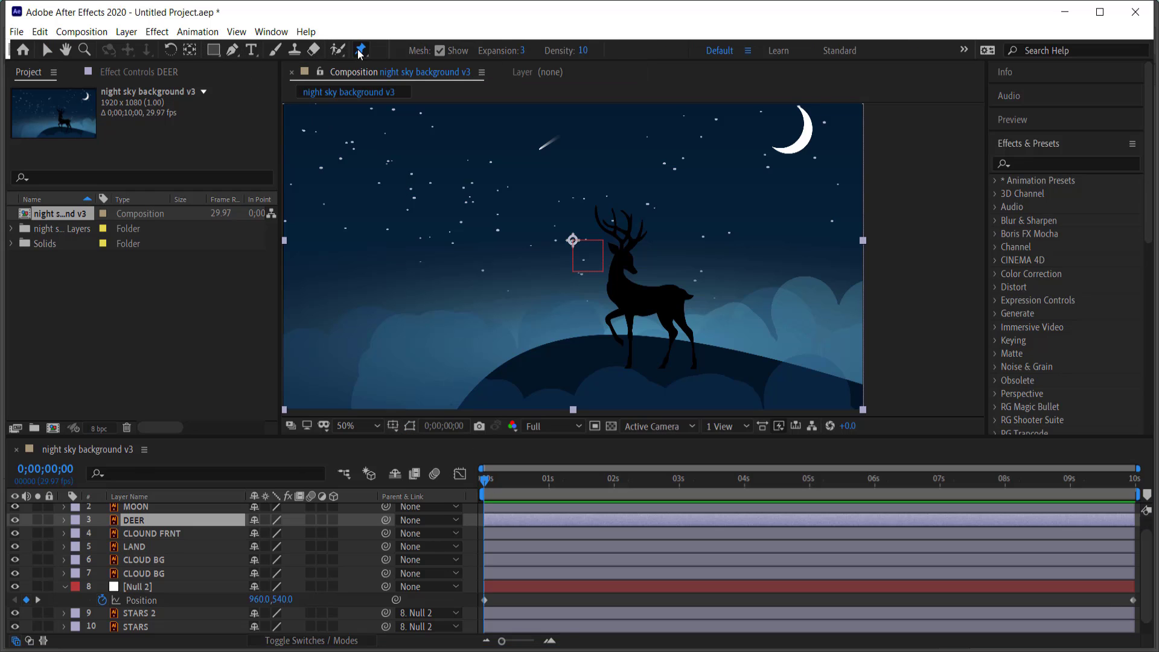
left_click(629, 361)
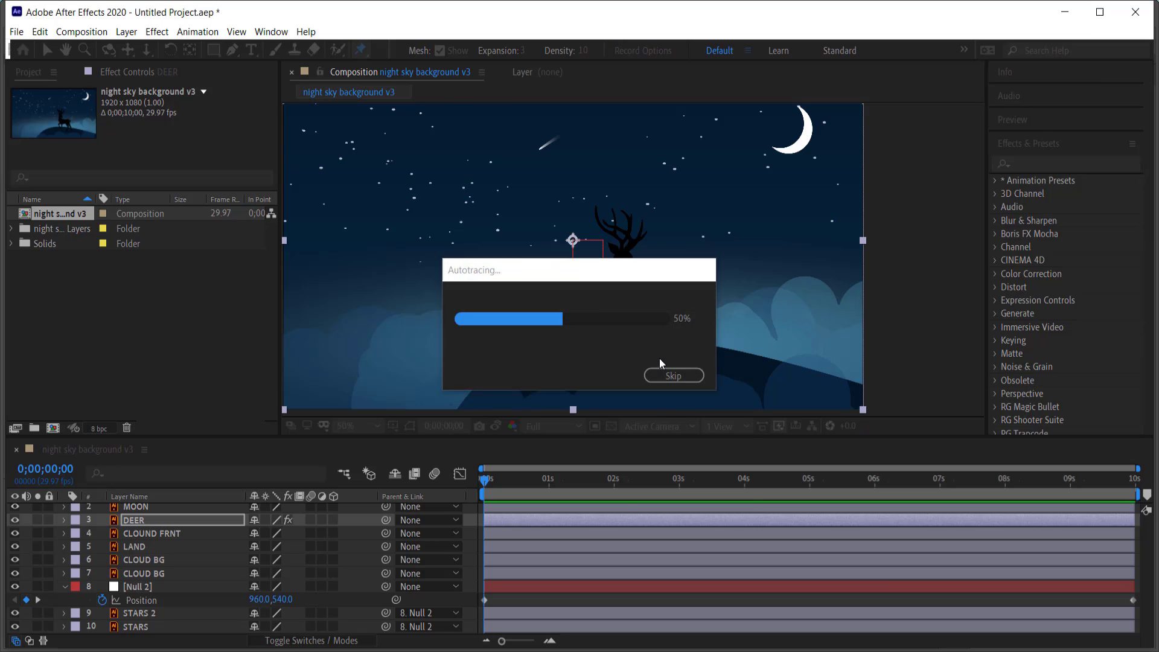
left_click(664, 364)
left_click(695, 365)
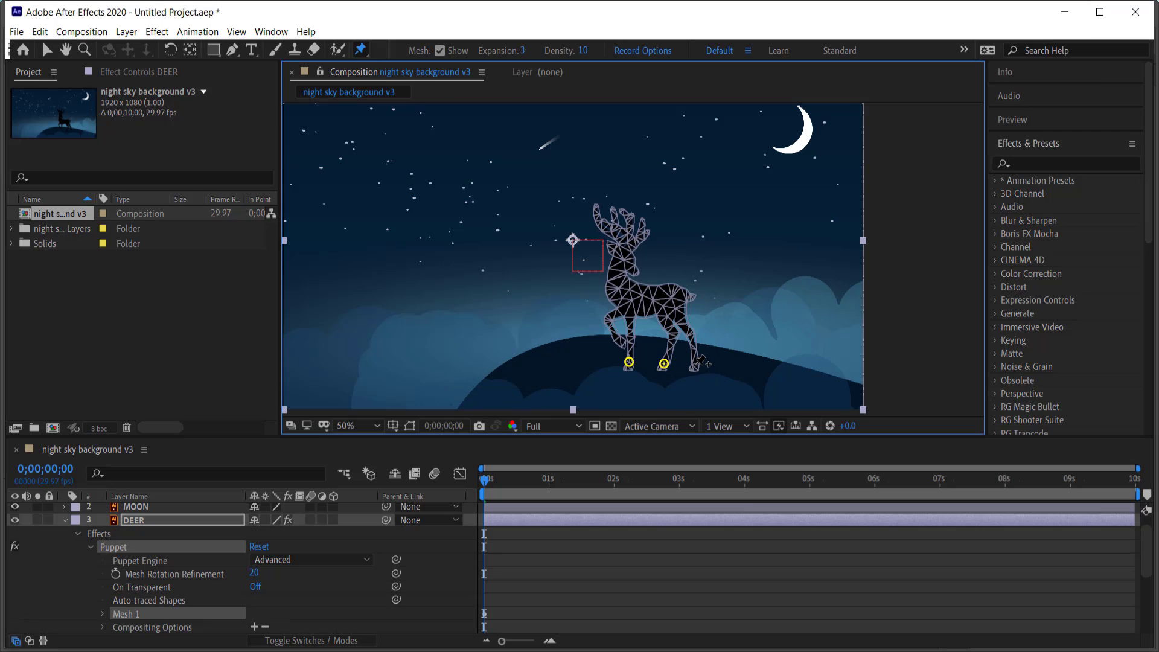
Step: Add puppet pins to the deer's raised foreleg, chest, rump, mid-body and head, and nudge the head pin slightly
left_click(620, 340)
left_click(620, 304)
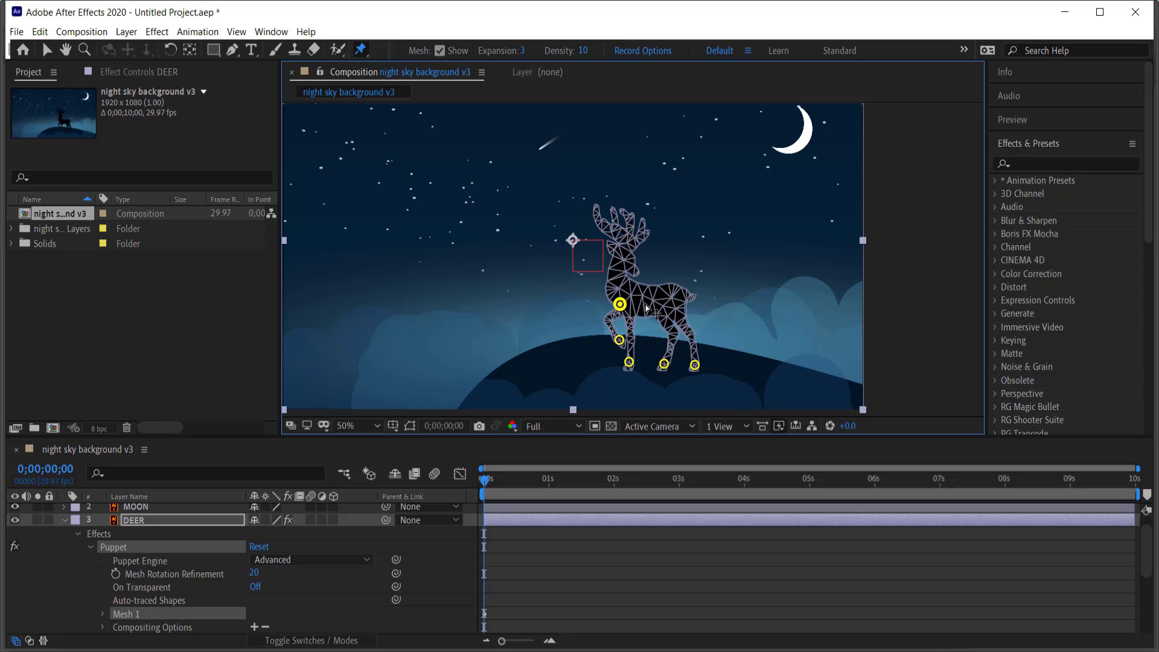
left_click(678, 299)
left_click(654, 301)
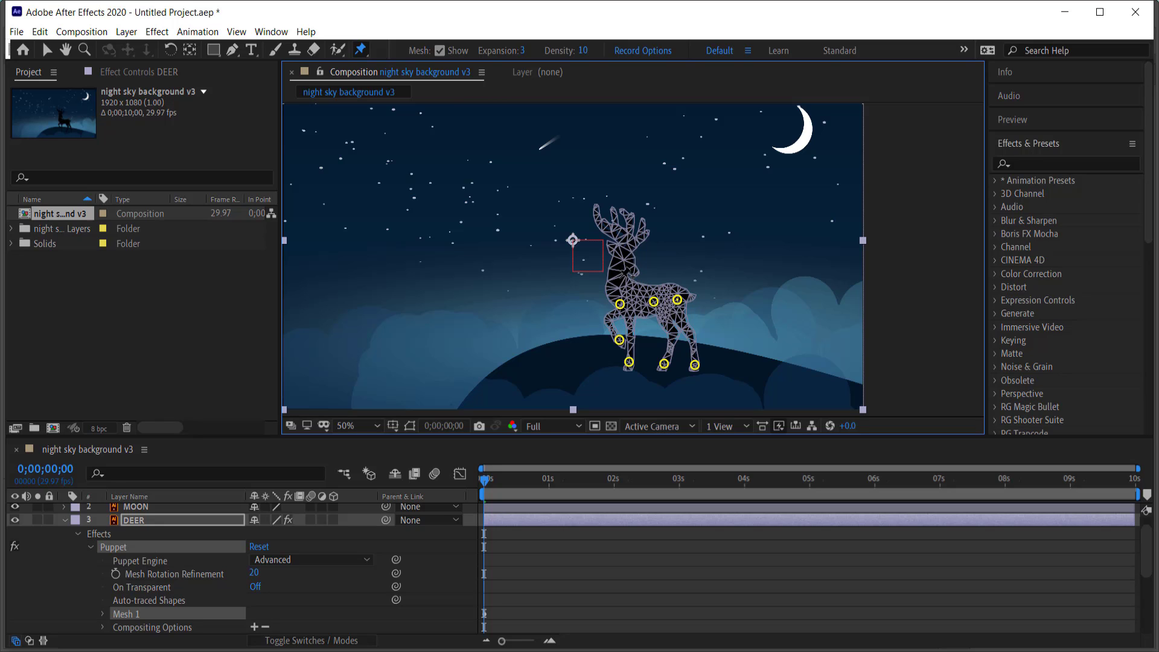
left_click(622, 257)
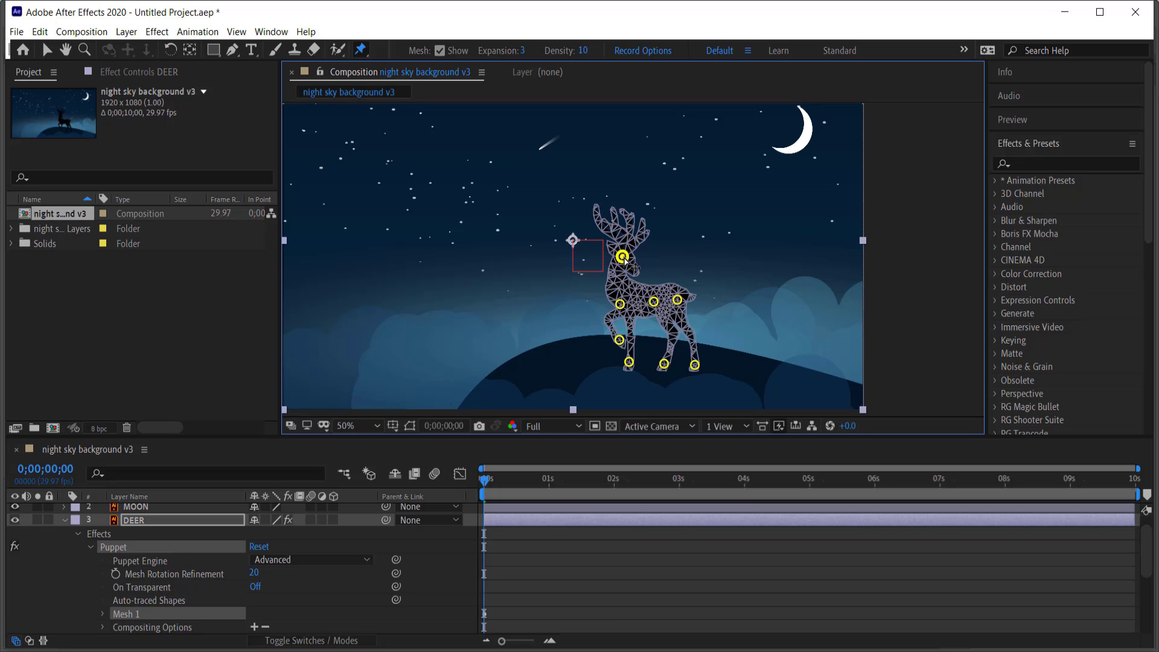
mouse_move(625, 259)
left_mouse_down()
mouse_move(608, 262)
mouse_move(634, 255)
mouse_move(622, 257)
left_mouse_up()
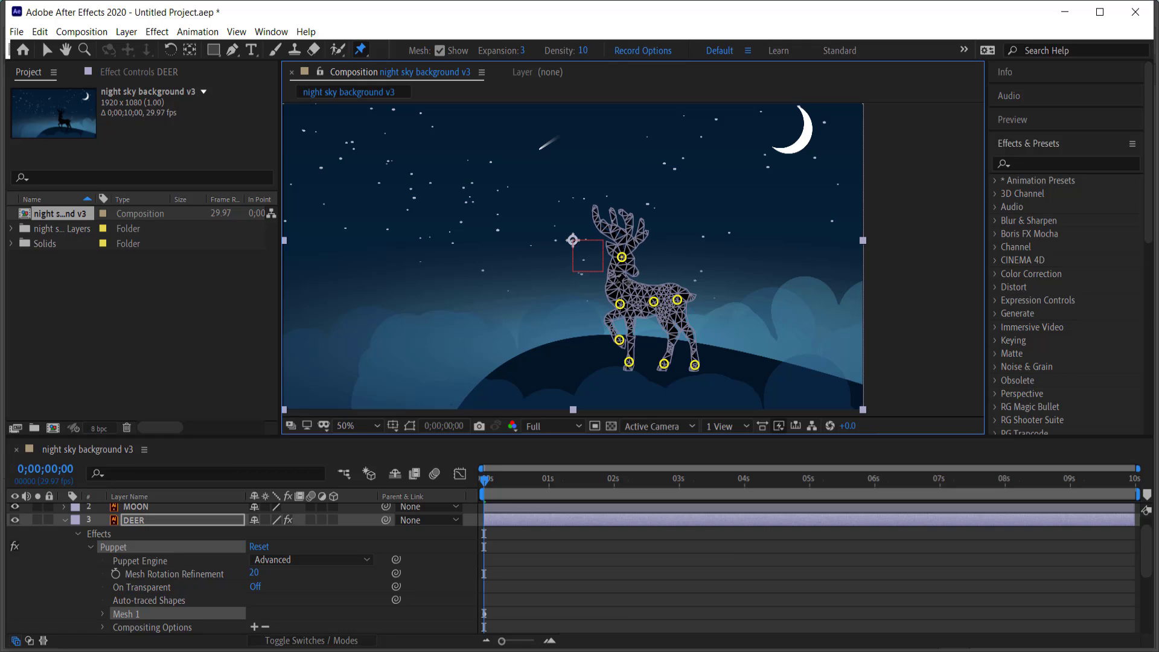
Step: Add a puppet pin to the deer's neck, test the head pin, and tilt the head back toward its rear at 0;00;00;00
left_click(620, 286)
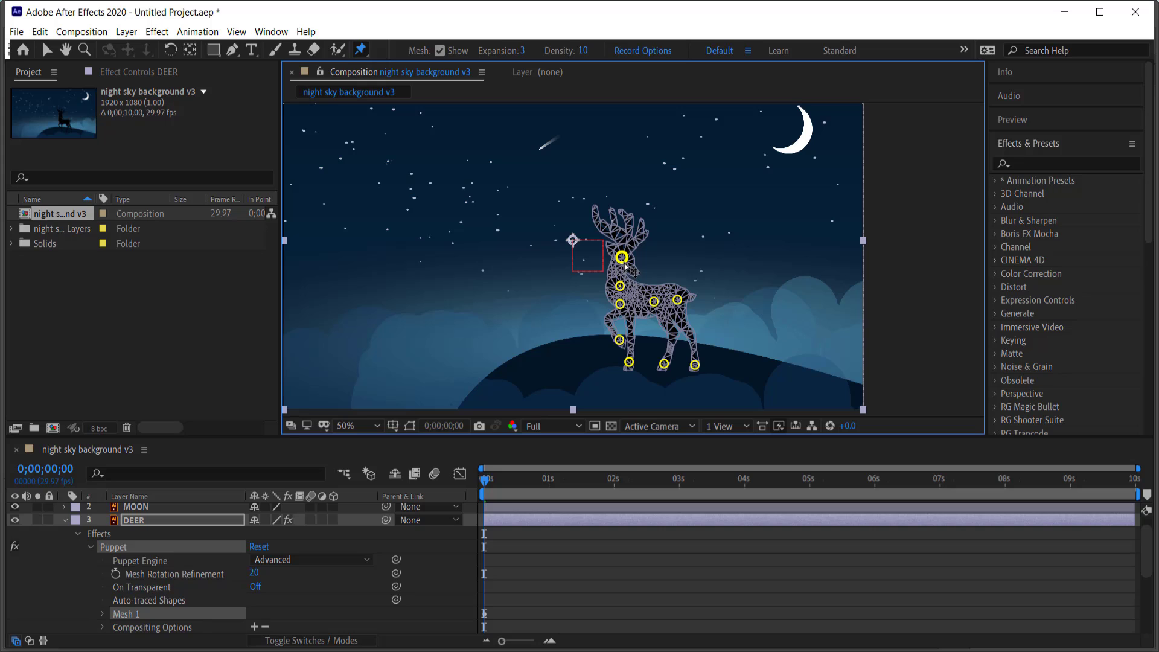
mouse_move(617, 261)
left_mouse_down()
mouse_move(598, 266)
mouse_move(617, 258)
left_mouse_up()
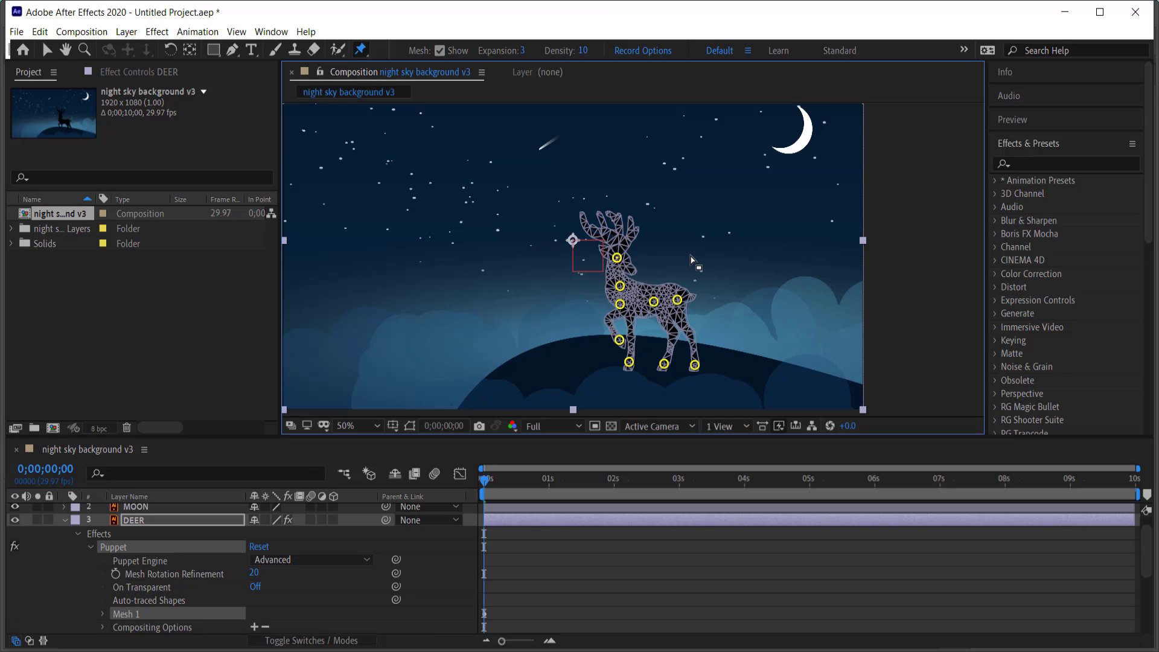
left_click_drag(616, 257, 621, 257)
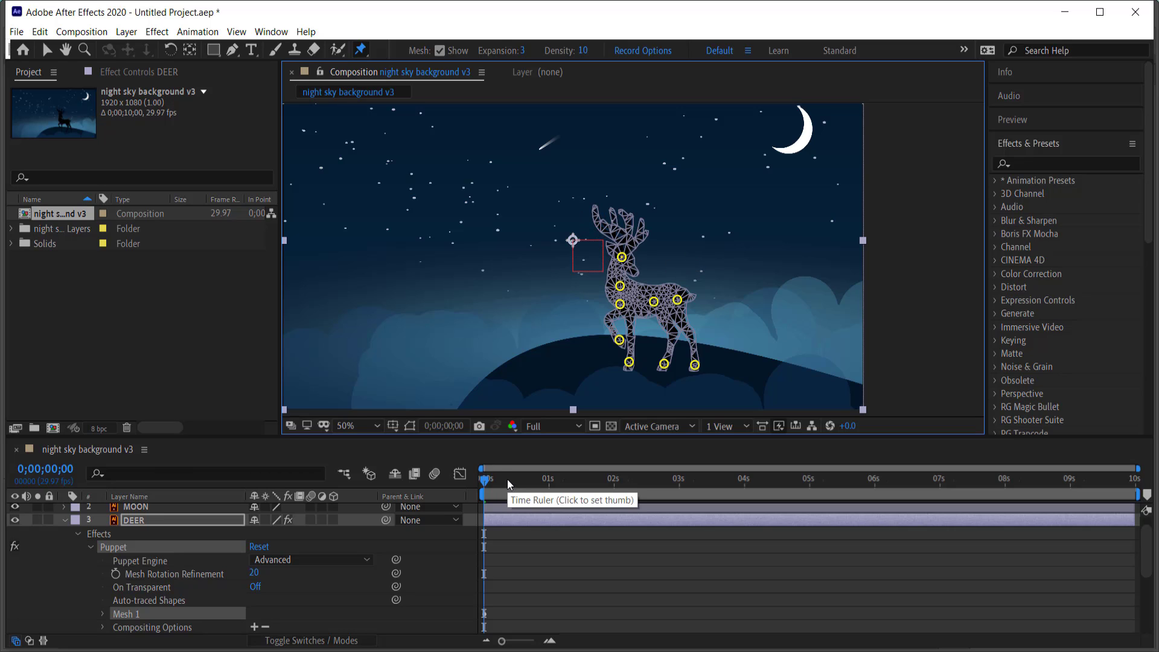
left_click(457, 477)
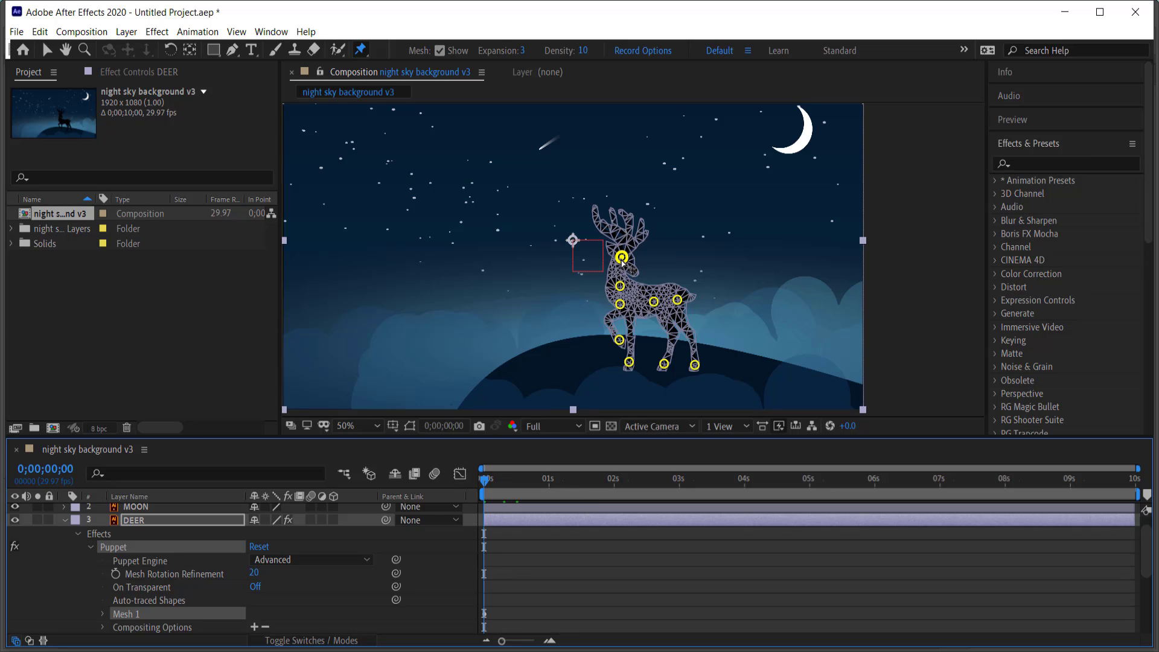
left_click_drag(622, 261, 601, 271)
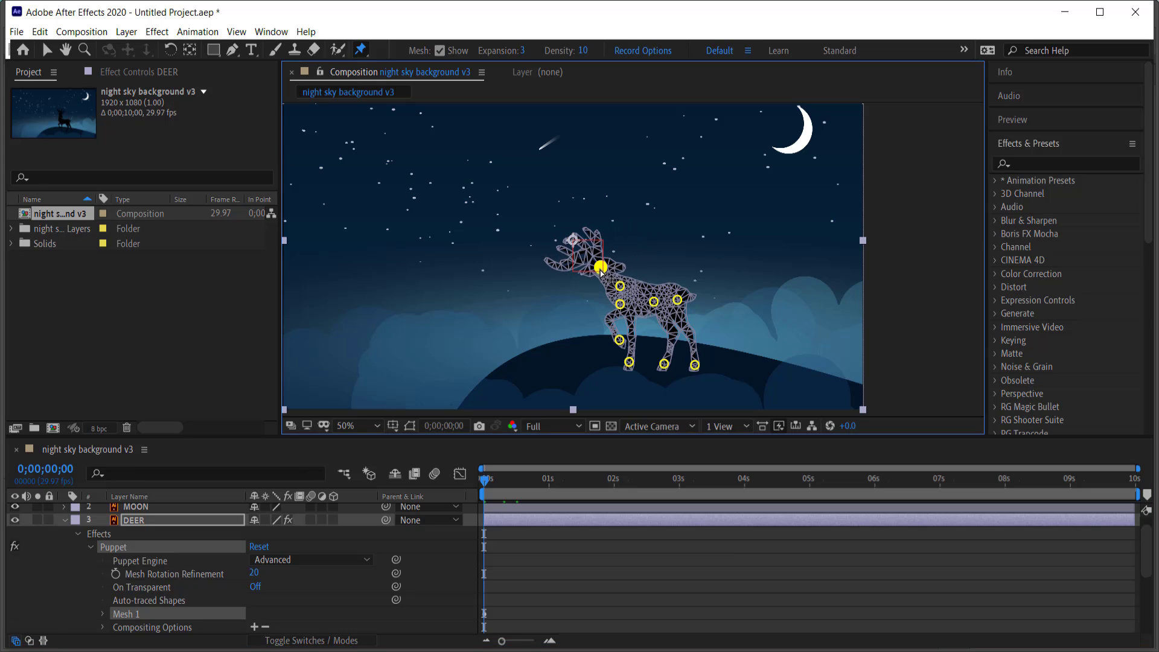
Step: At 0;00;09;29, raise the deer's head pin slightly up and forward, and preview the head movement from the start
left_click_drag(704, 484, 1150, 492)
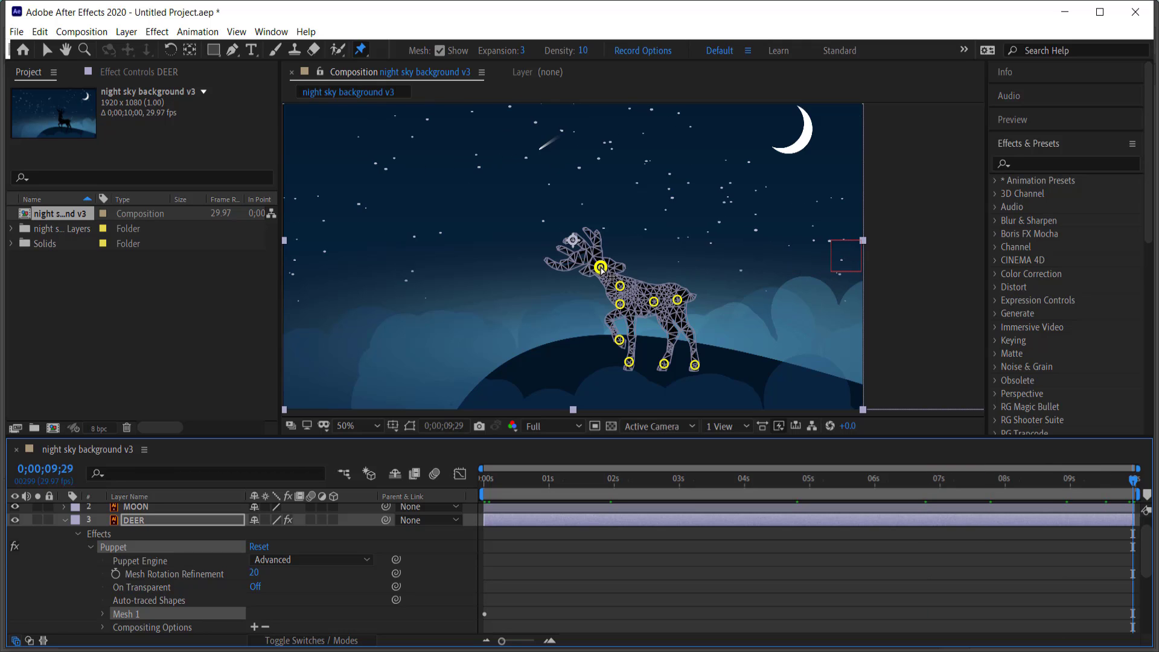
left_click_drag(601, 269, 612, 262)
left_click_drag(1135, 483, 483, 480)
left_click(917, 271)
key("space")
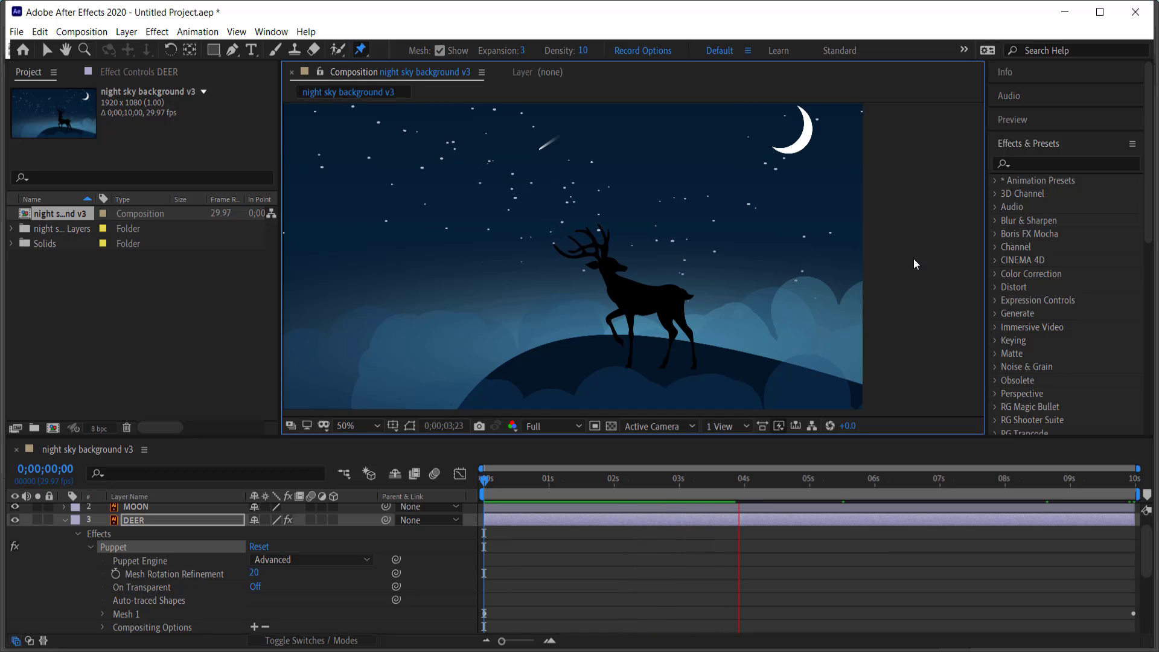
scroll(914, 259, "down", 1)
scroll(914, 259, "down", 1)
scroll(936, 272, "up", 2)
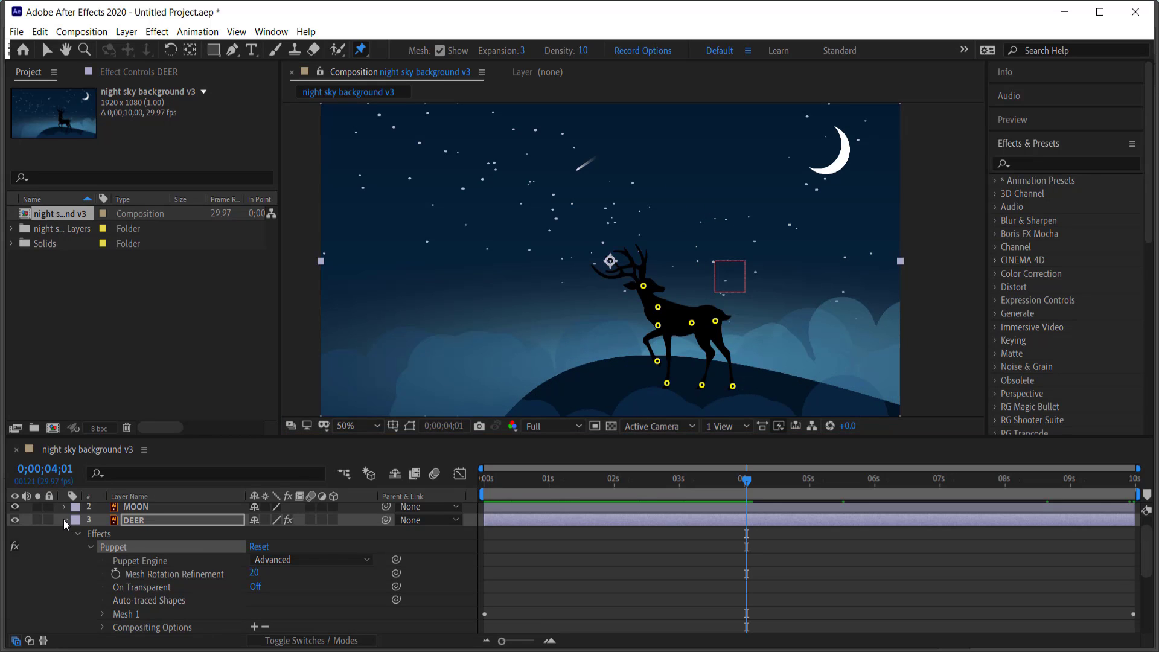
Step: Keyframe the METEOR layer's Position at 0;00;00;00 and move the layer up toward the moon, to about 1512, 236
left_click(64, 519)
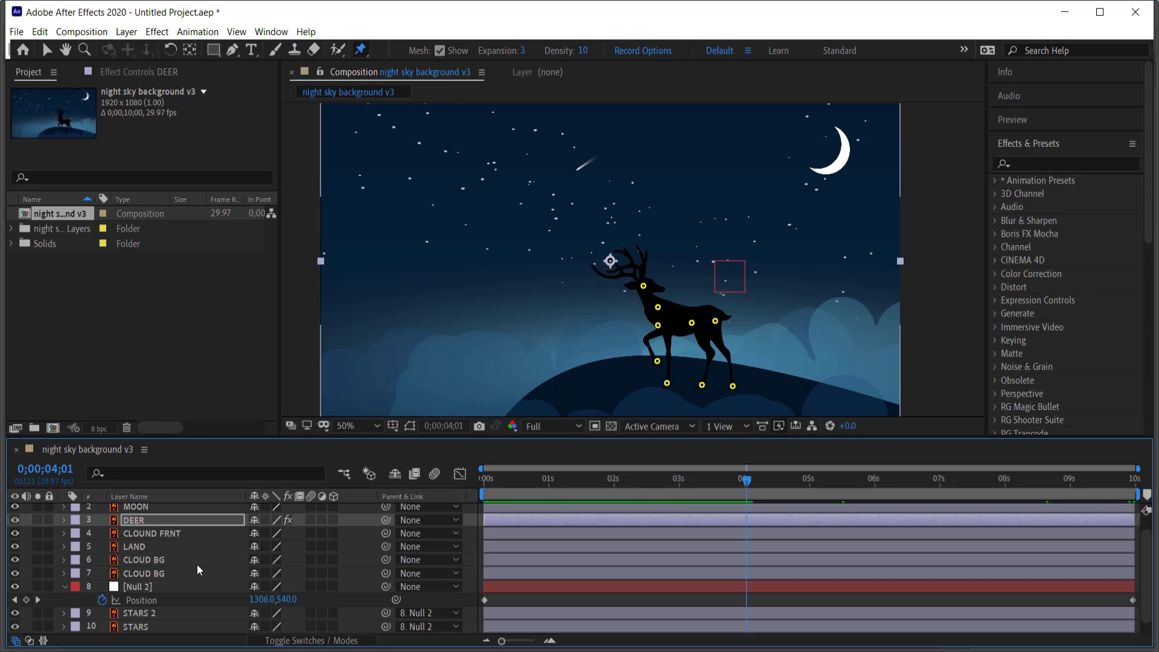
scroll(191, 566, "up", 1)
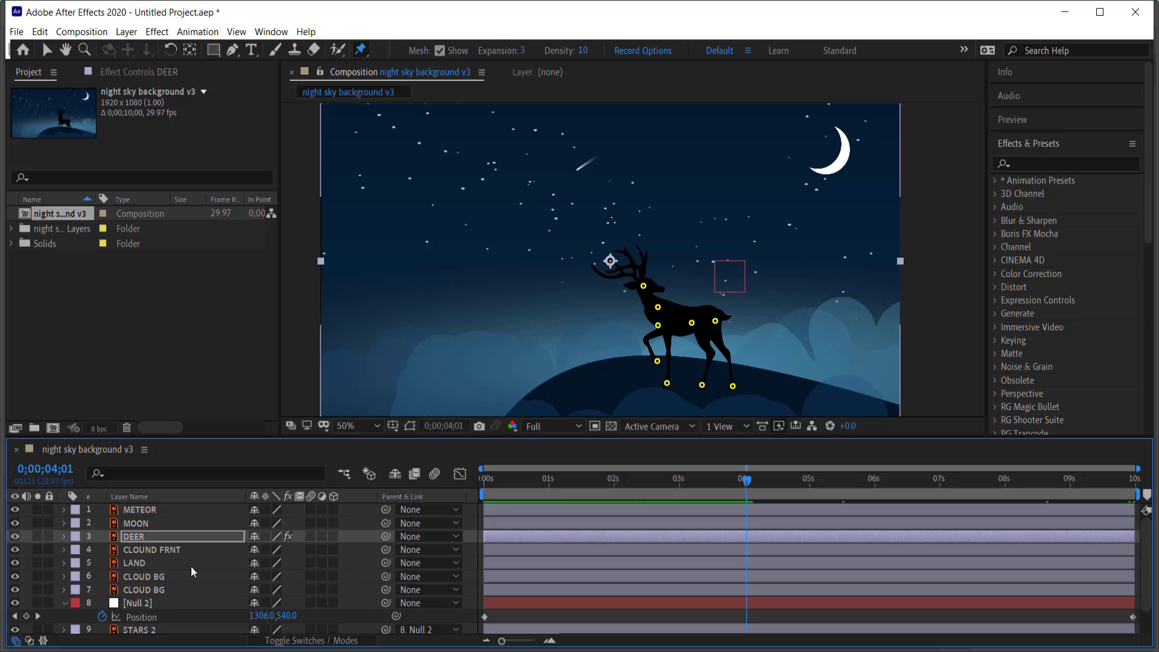
left_click(154, 509)
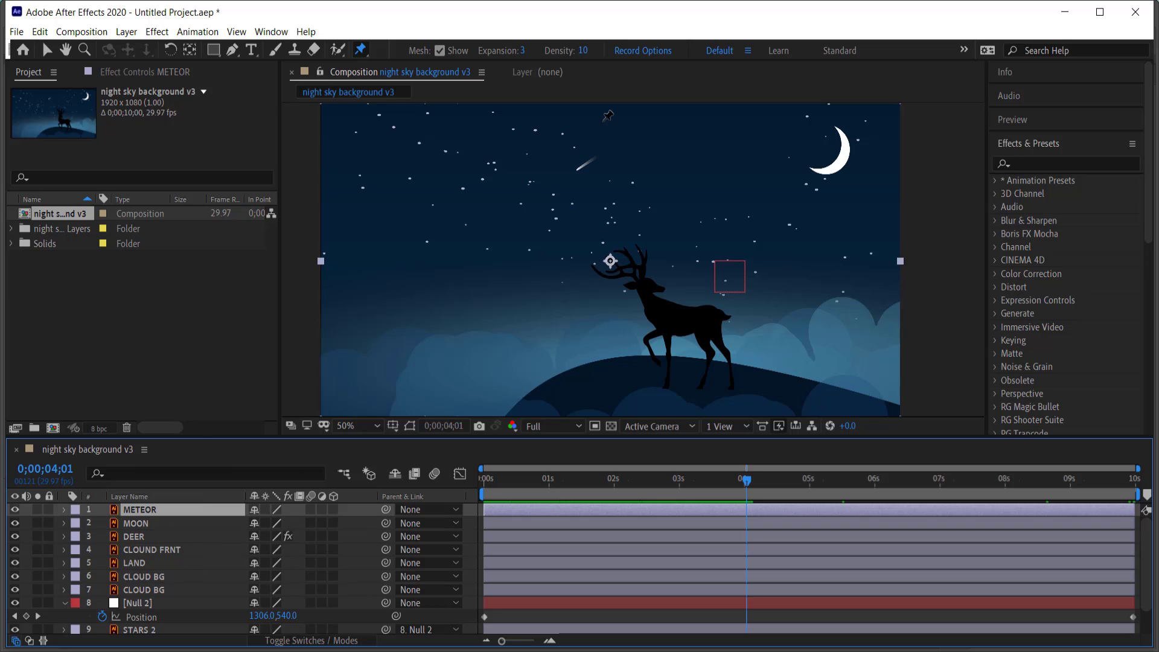
left_click_drag(617, 478, 466, 477)
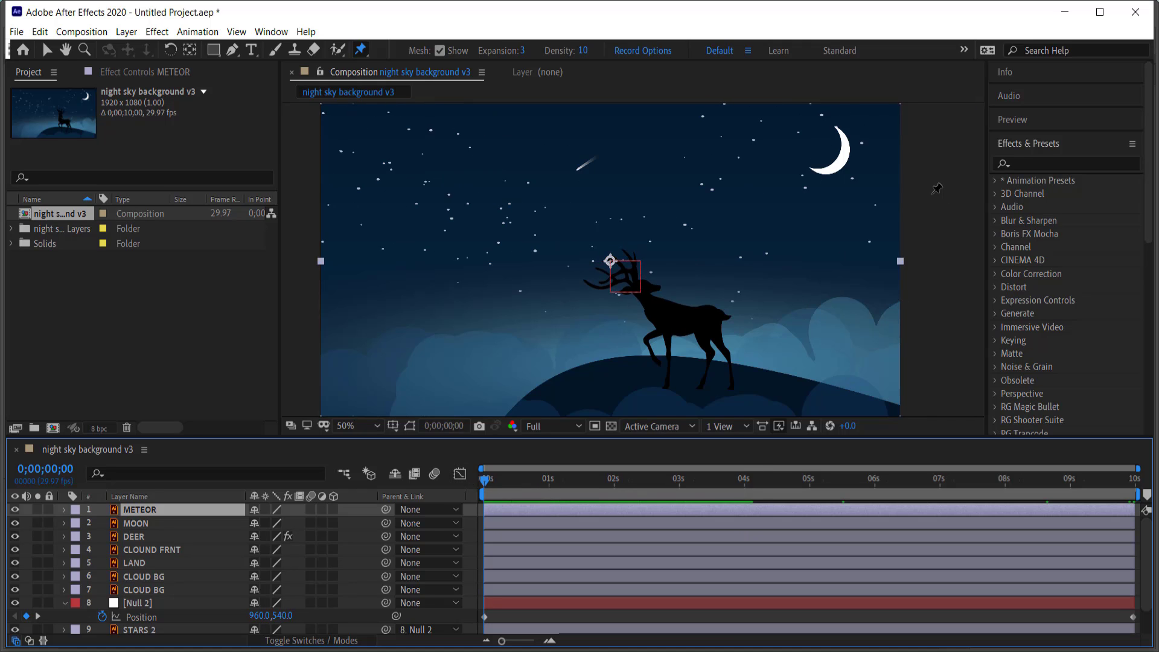
scroll(937, 189, "down", 2)
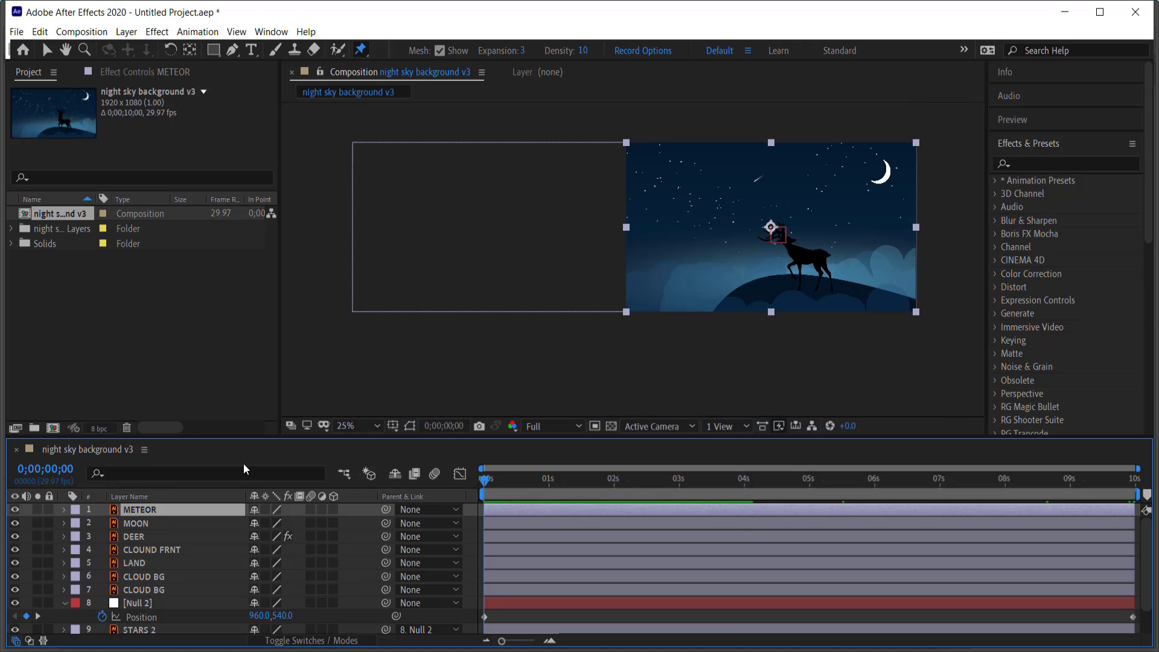
key("p")
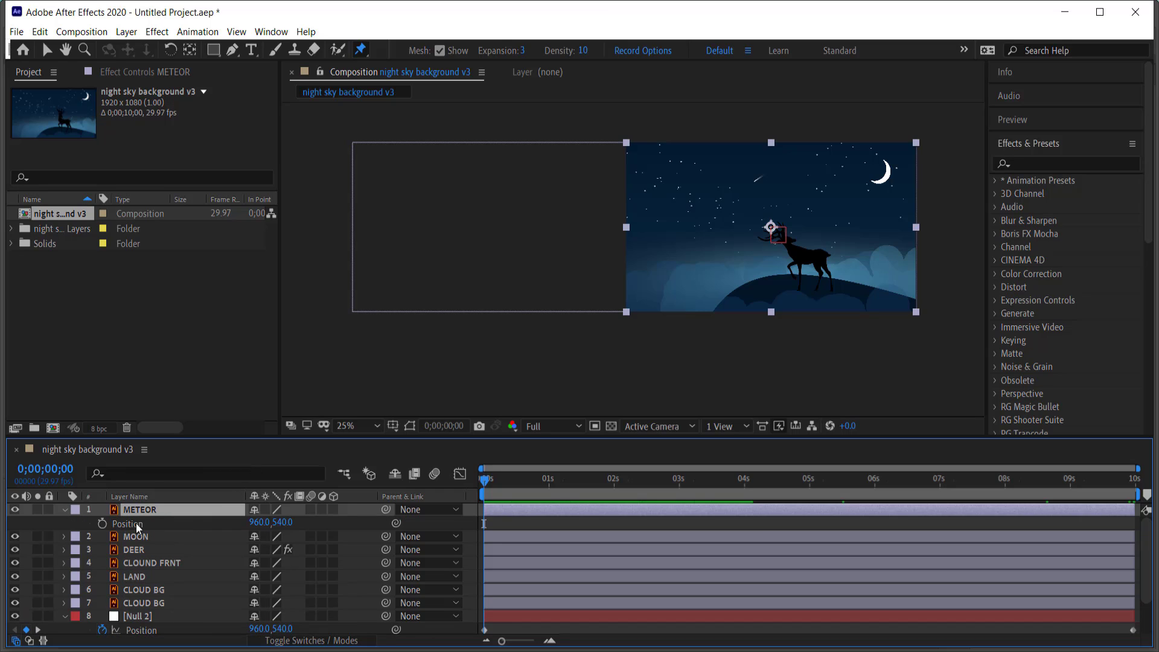
left_click(102, 524)
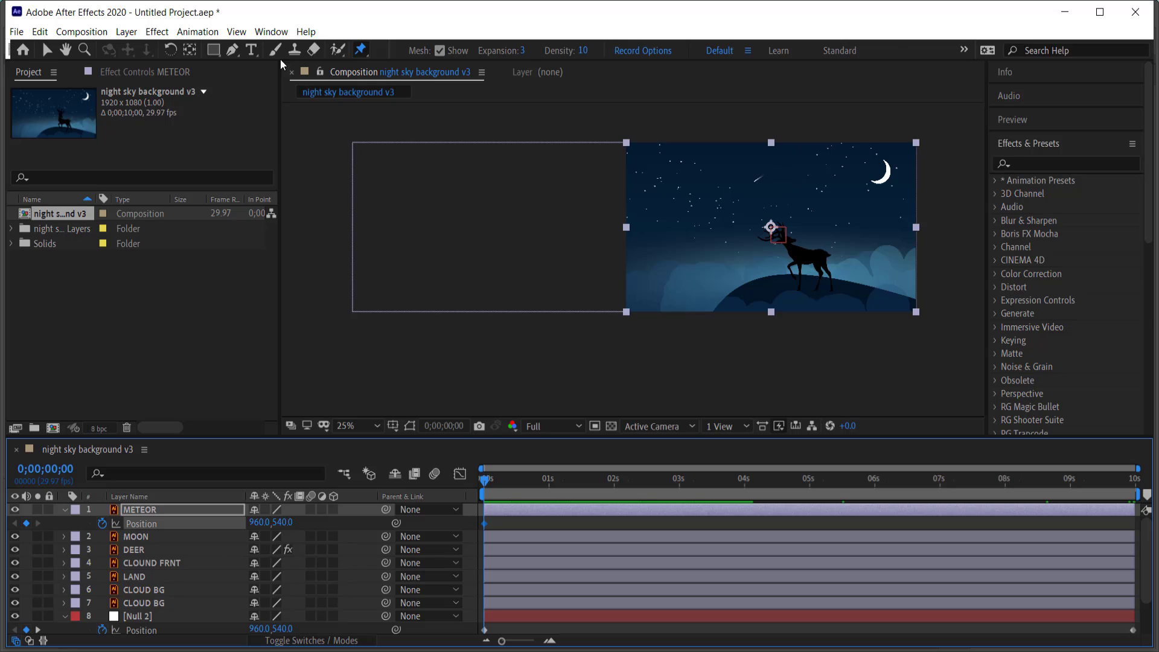
left_click(48, 51)
left_click_drag(759, 178, 846, 131)
Step: At 0;00;09;29, move METEOR diagonally beyond the composition's lower-left corner to about -1744, 1884, and preview its flight from the start
left_click_drag(486, 481, 1134, 480)
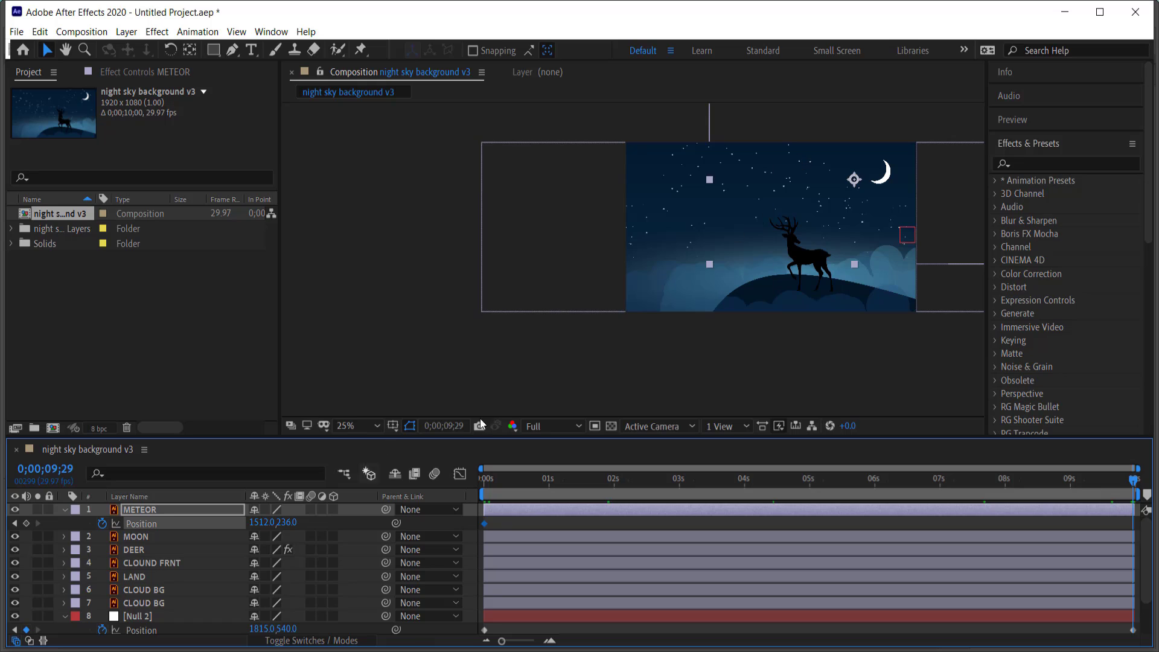
scroll(781, 209, "down", 1)
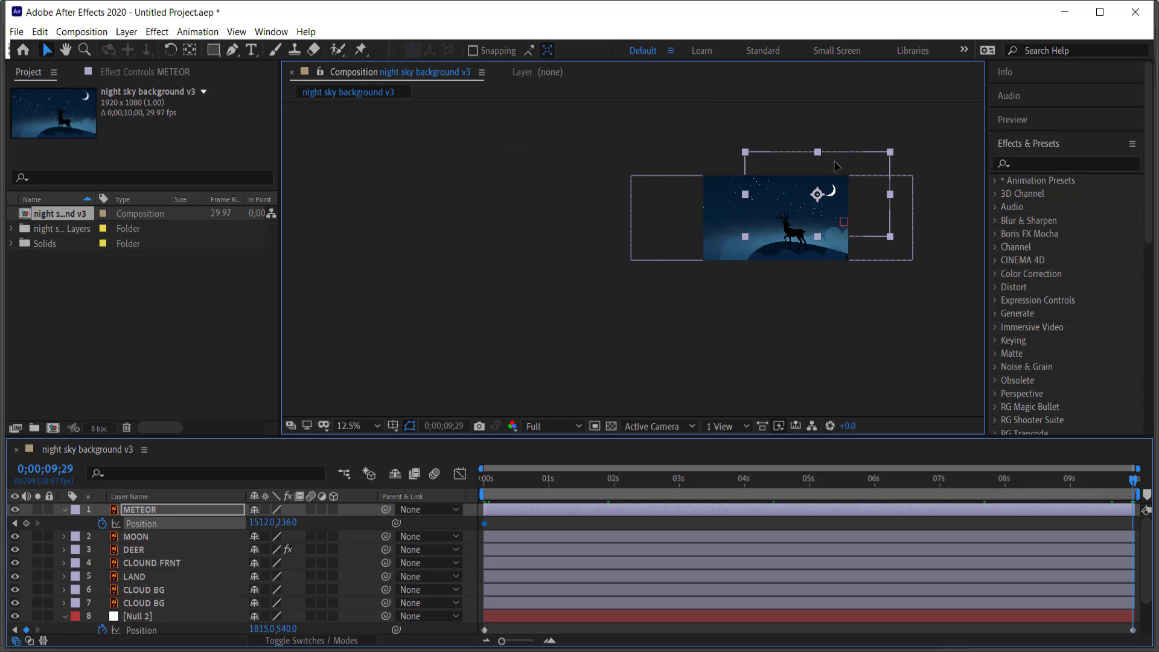
left_click_drag(834, 154, 588, 294)
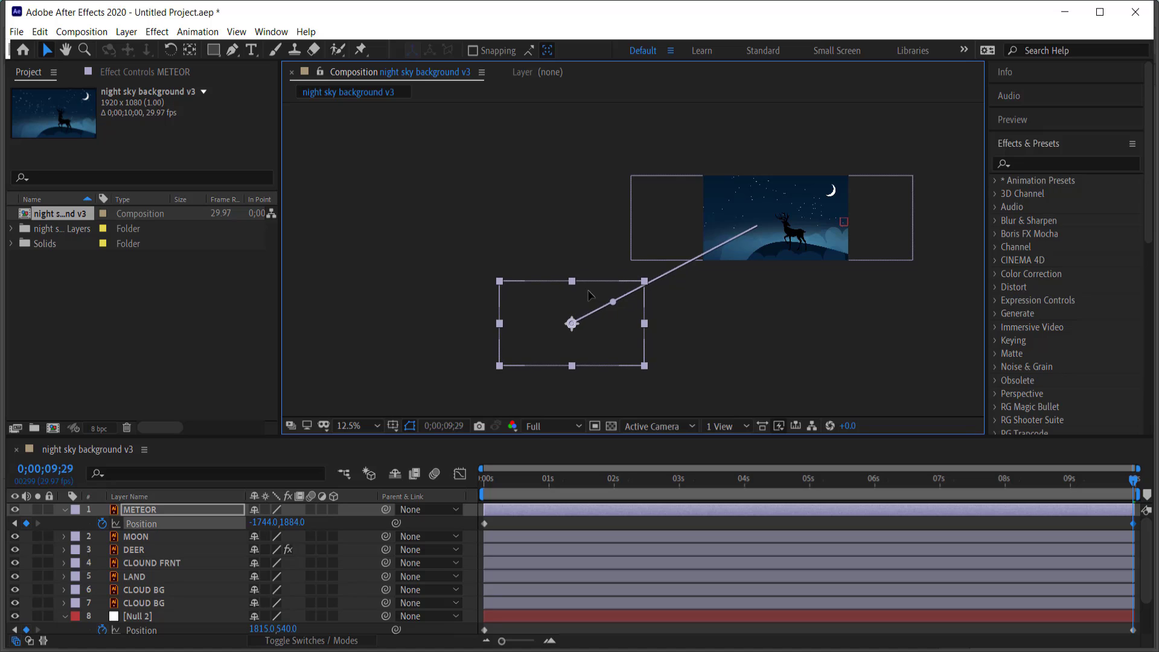
left_click_drag(1133, 478, 466, 466)
key("space")
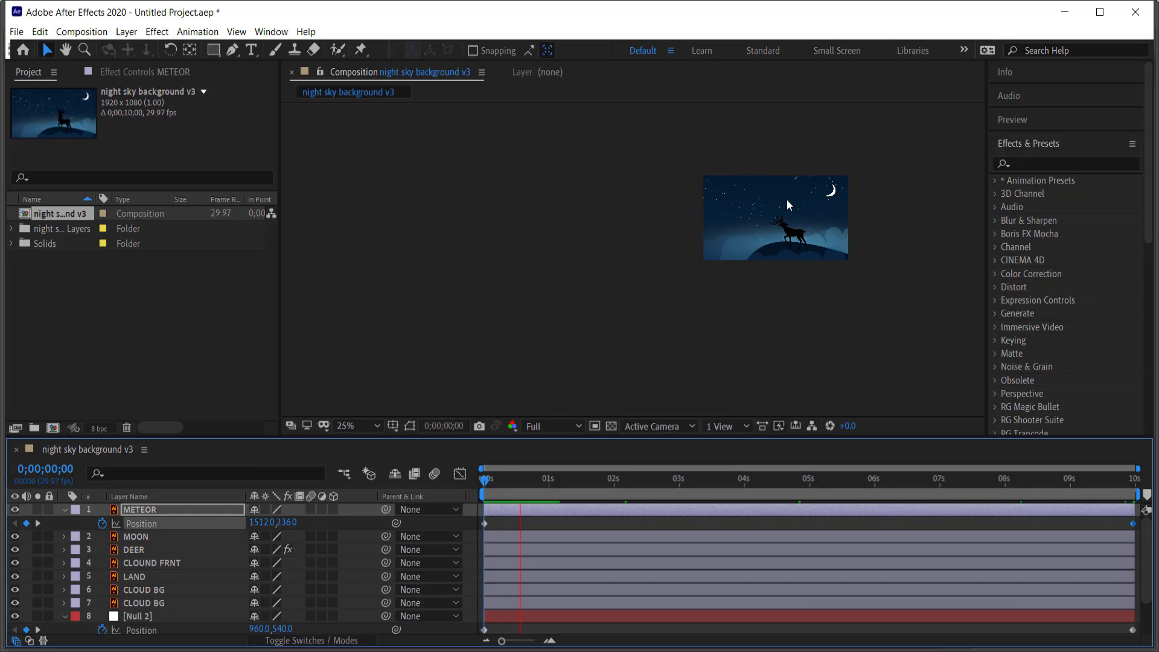
scroll(787, 199, "up", 1)
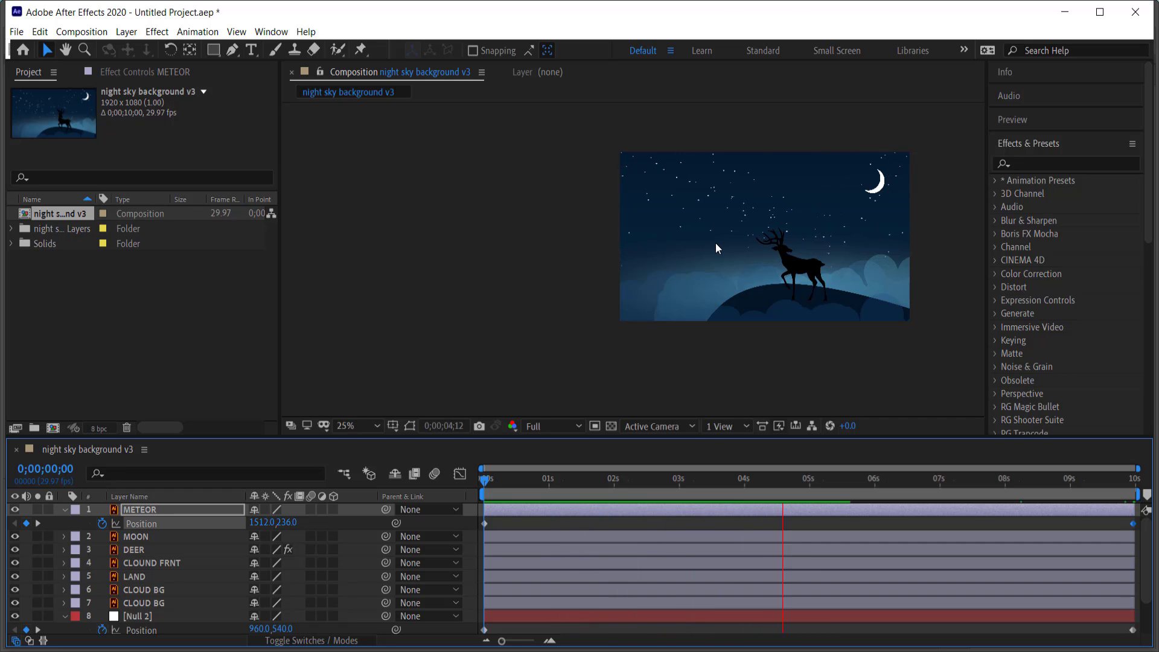
key("space")
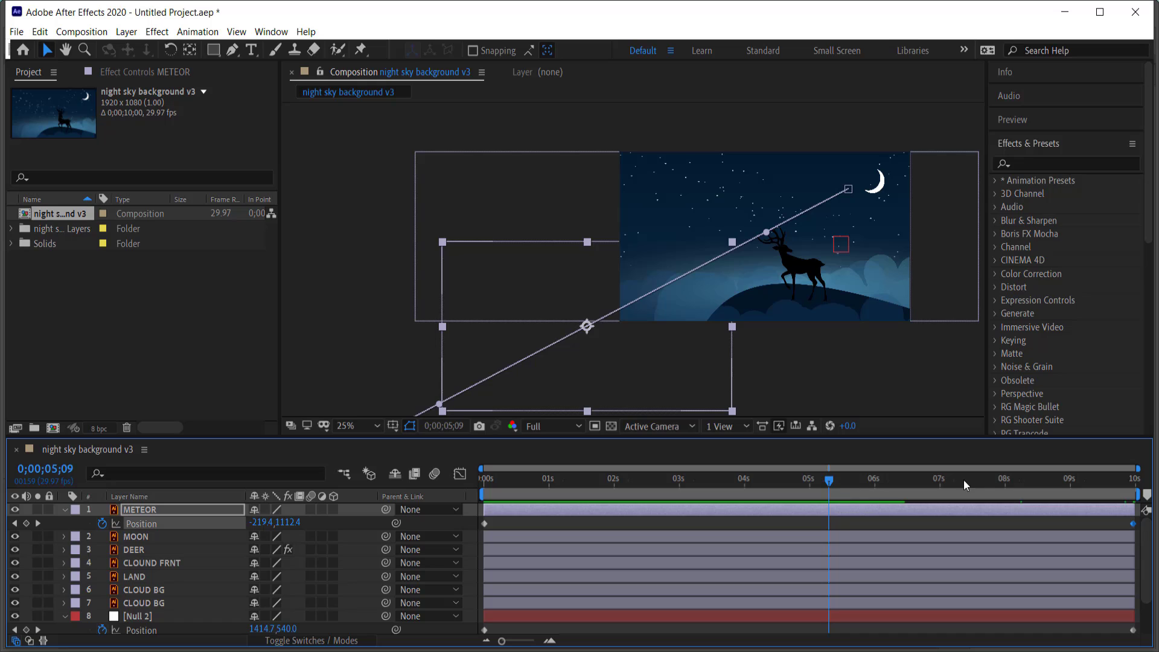
Step: Speed up the meteor by moving its 0;00;09;29 position farther beyond the composition's lower-left corner, and preview from the start
key("End")
key("comma")
key("comma")
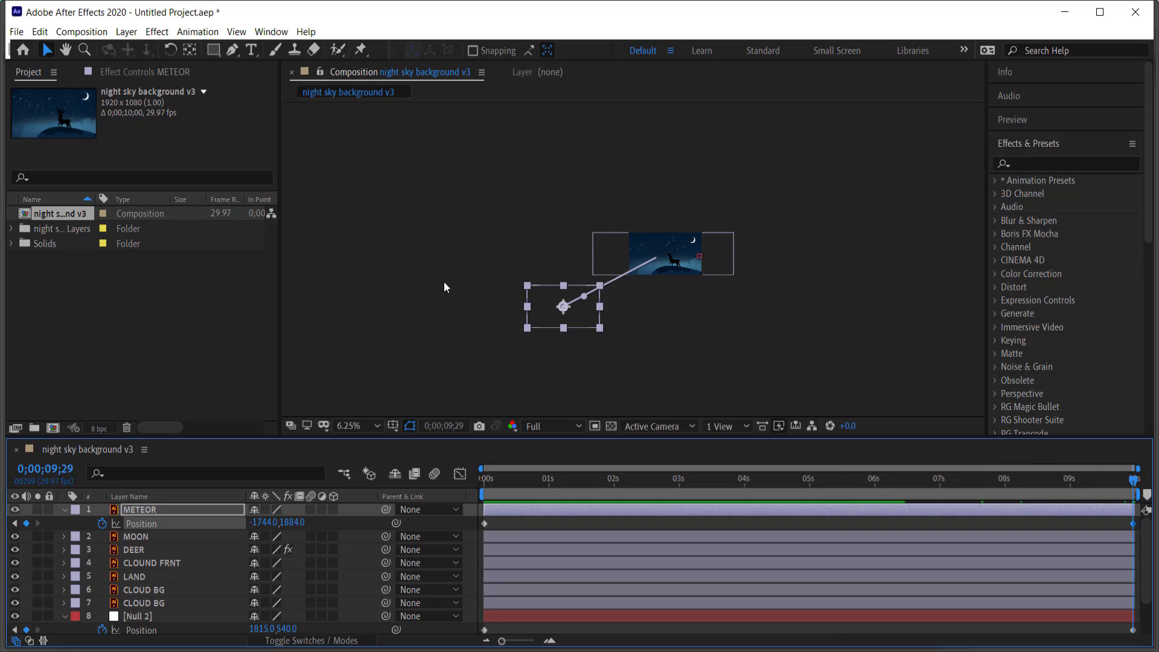
key("period")
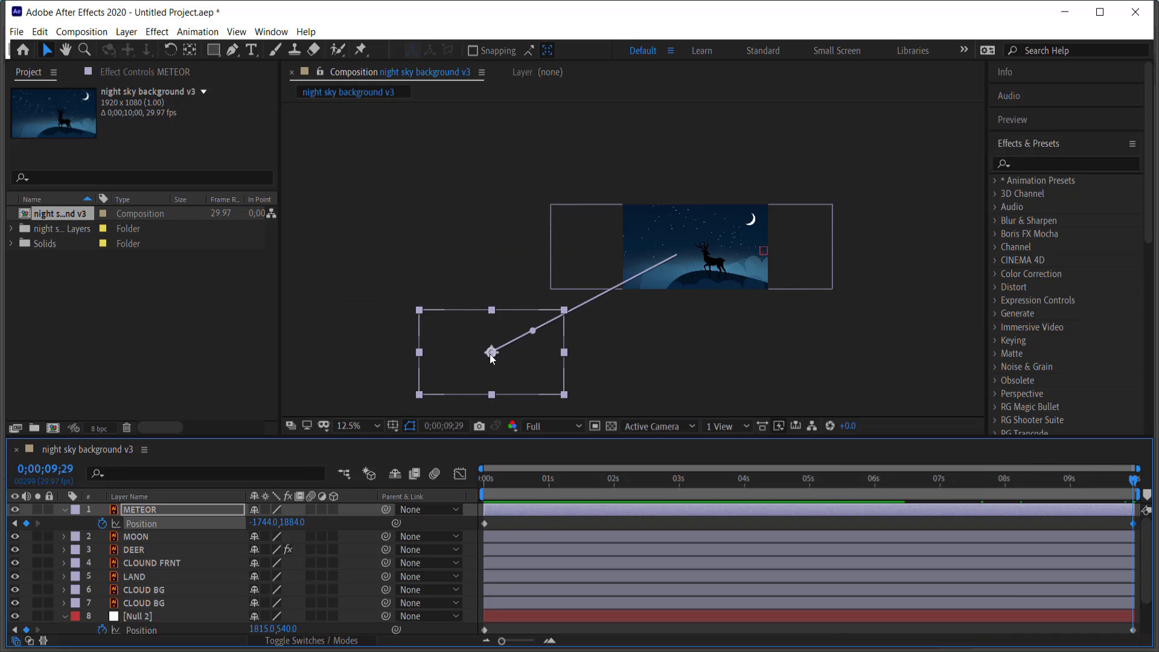
left_click_drag(492, 356, 371, 396)
left_click_drag(488, 483, 224, 477)
key("space")
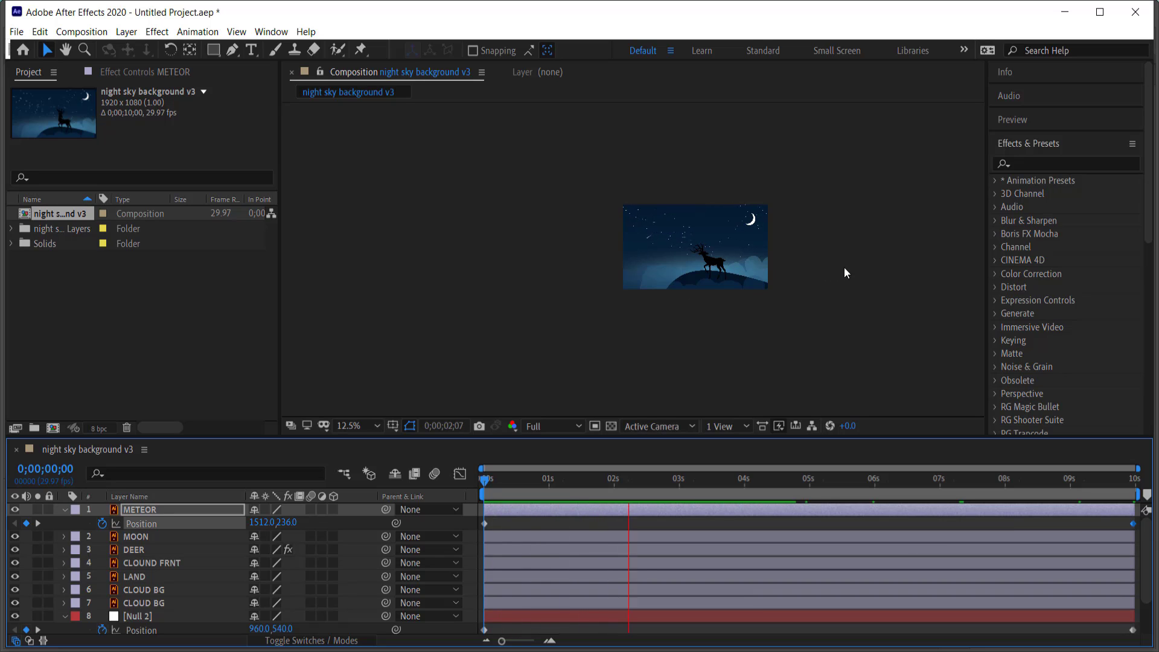
key("space")
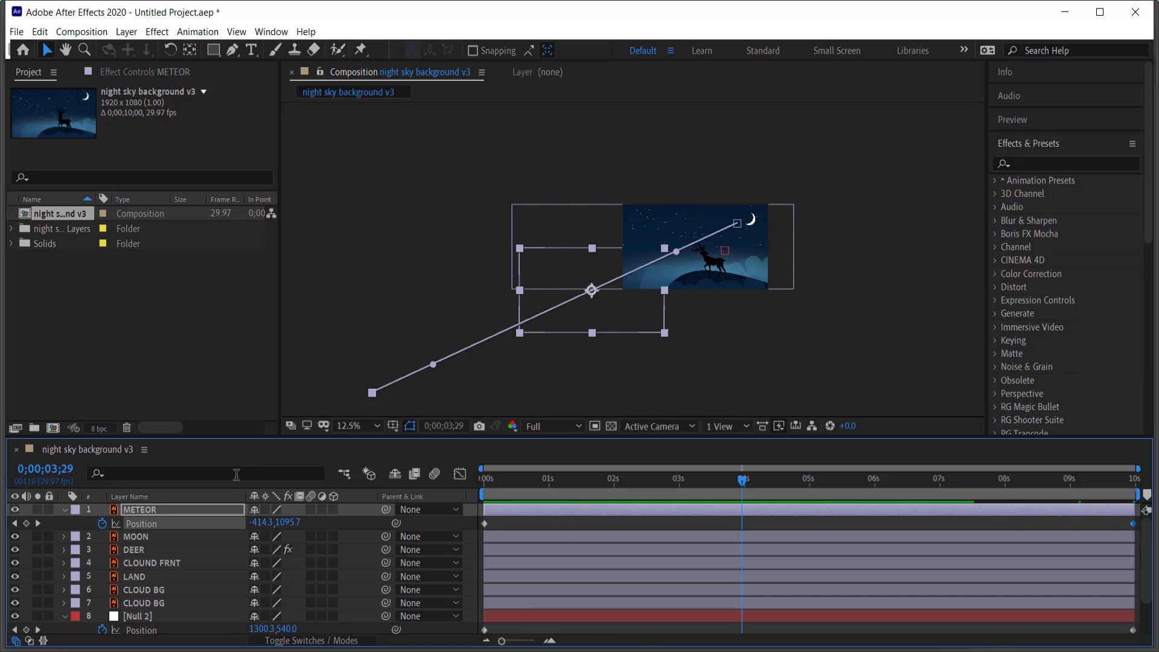
Step: Duplicate the METEOR layer, shift the copy to start at 0;00;02;00, and preview the animation from that time
key("ctrl+d")
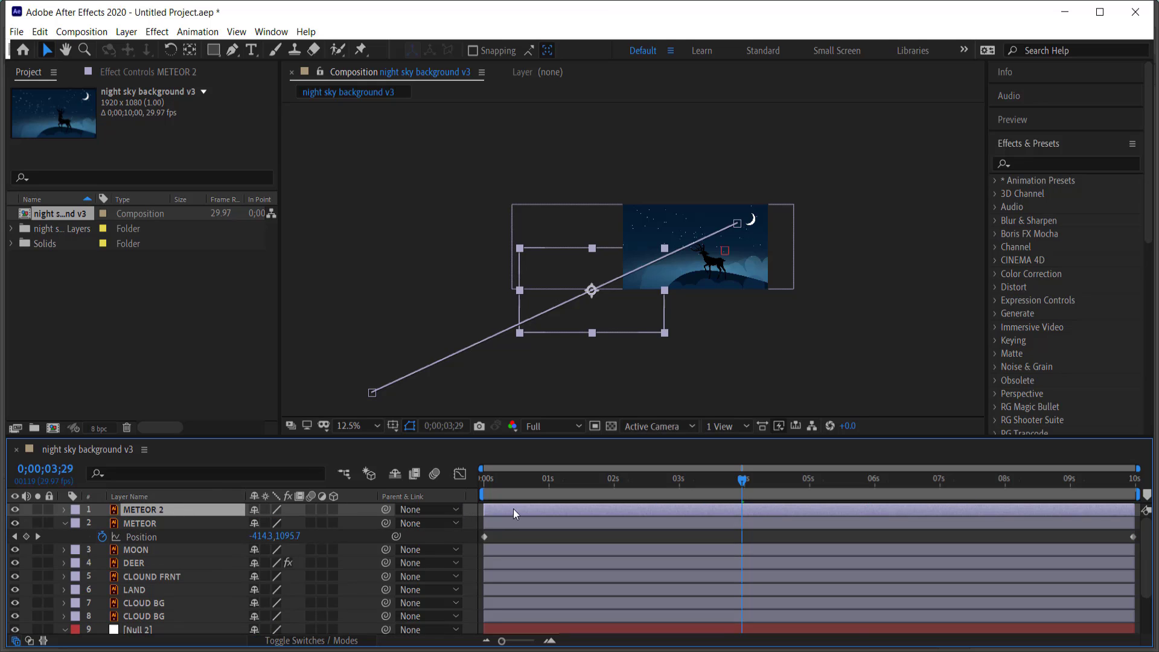
left_click_drag(513, 509, 646, 512)
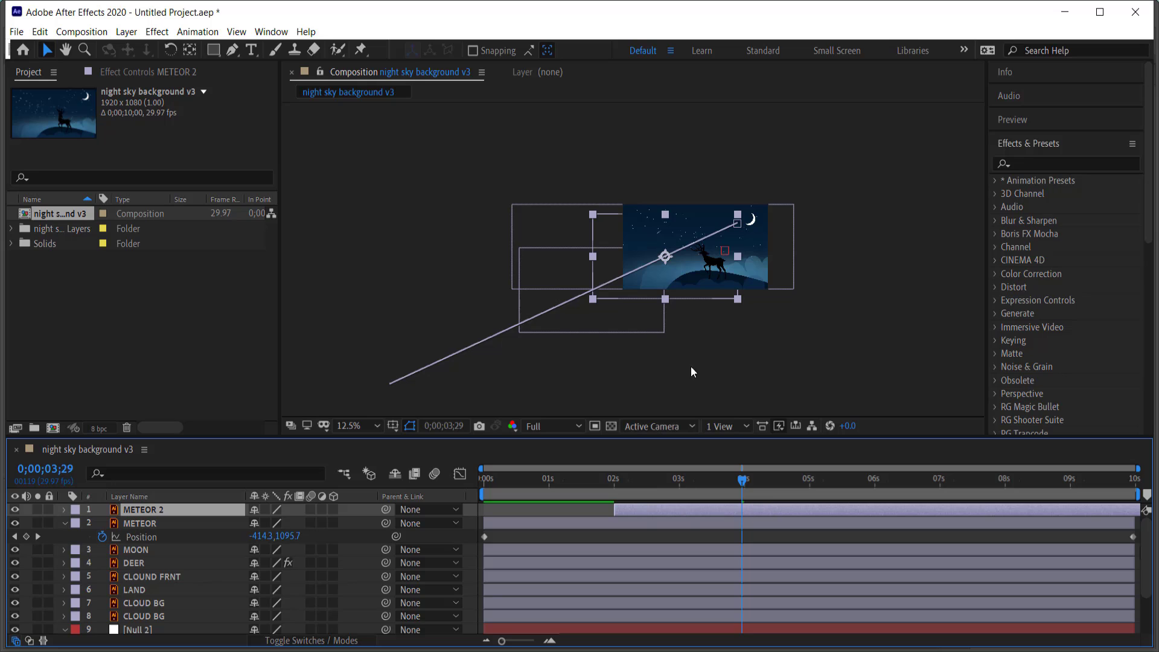
left_click_drag(742, 481, 617, 481)
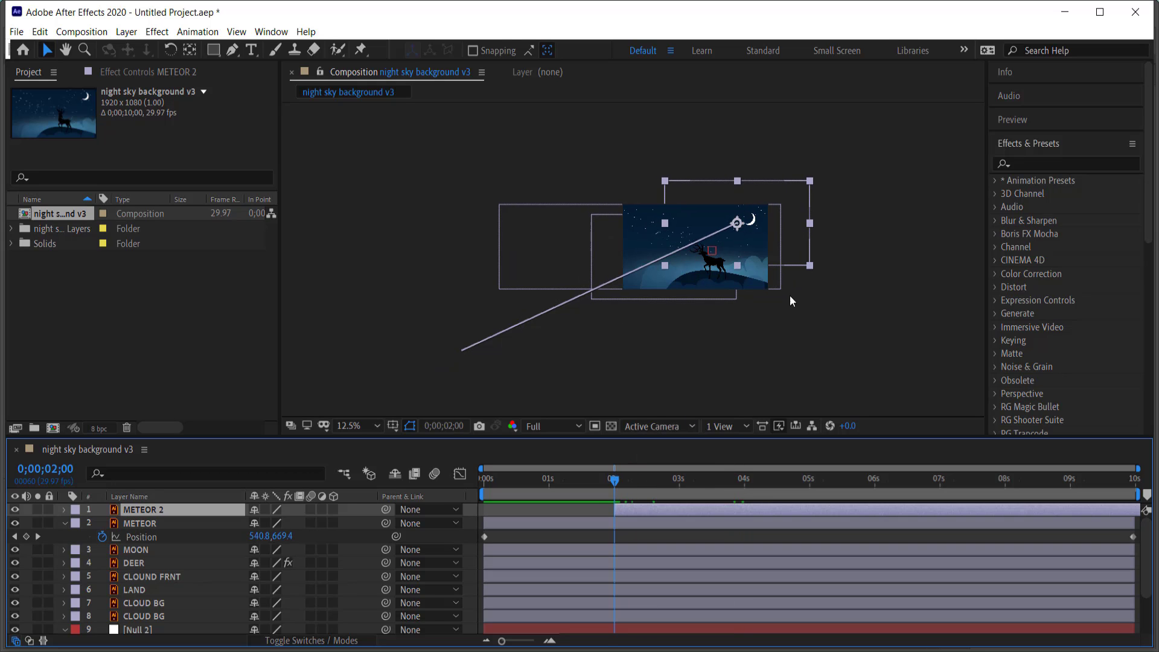
key("space")
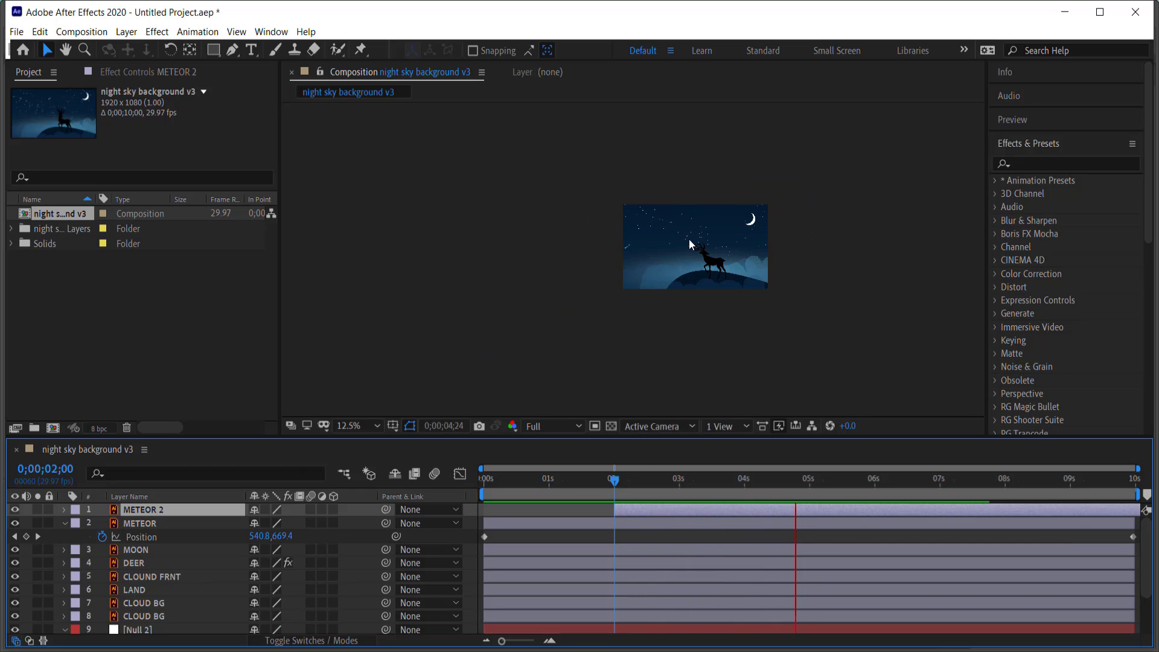
scroll(677, 243, "up", 1)
scroll(715, 234, "up", 1)
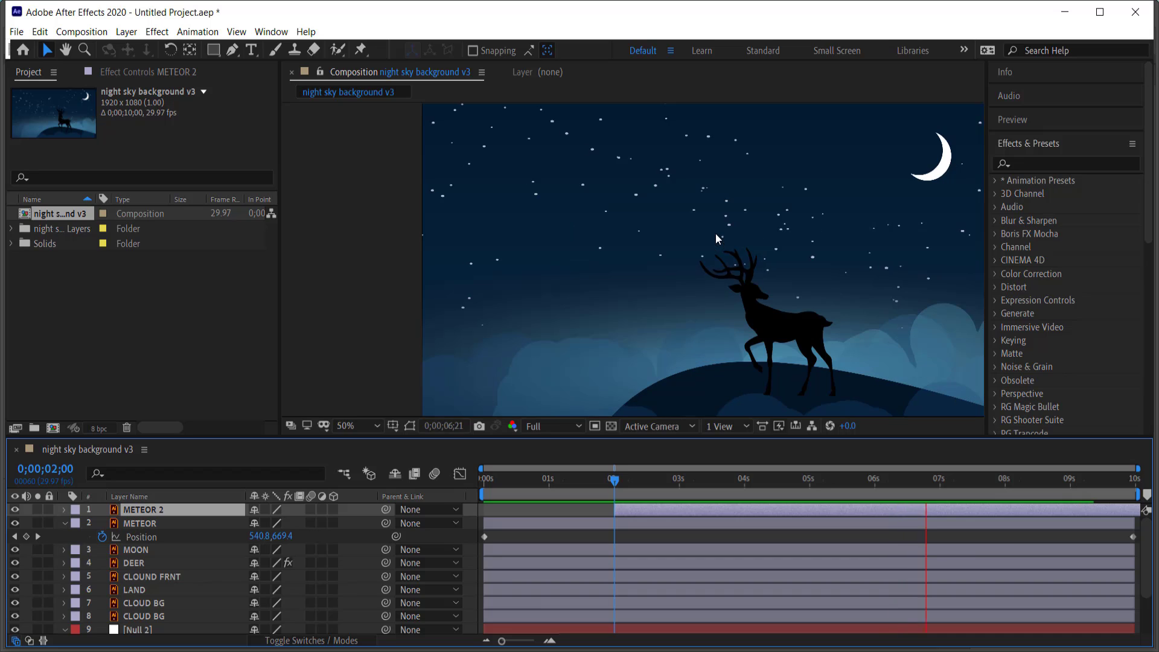
scroll(701, 237, "down", 1)
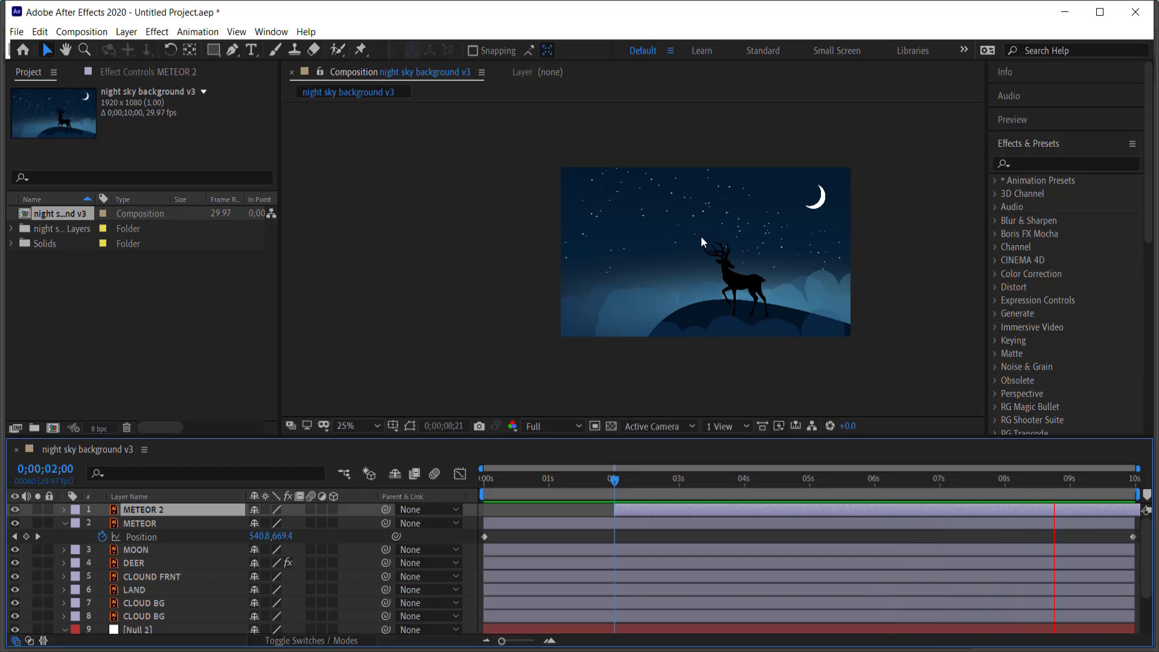